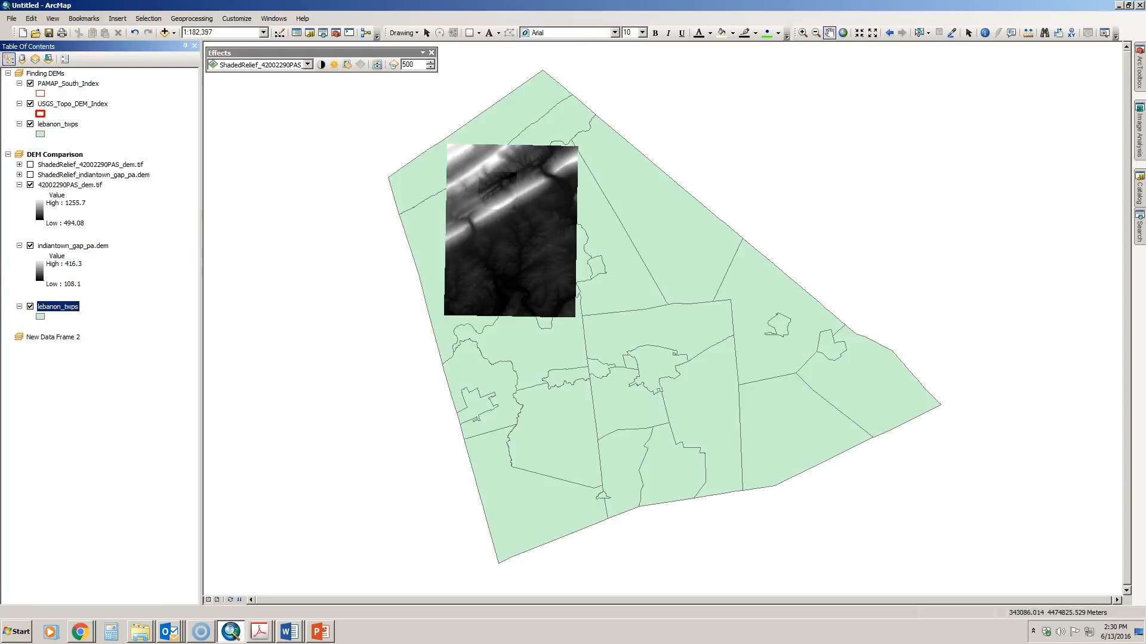
Step: Hide the lebanon_twps layer in DEM Comparison and zoom to indiantown_gap_pa.dem, then to the extent of 42002290PAS_dem.tif
left_click(31, 306)
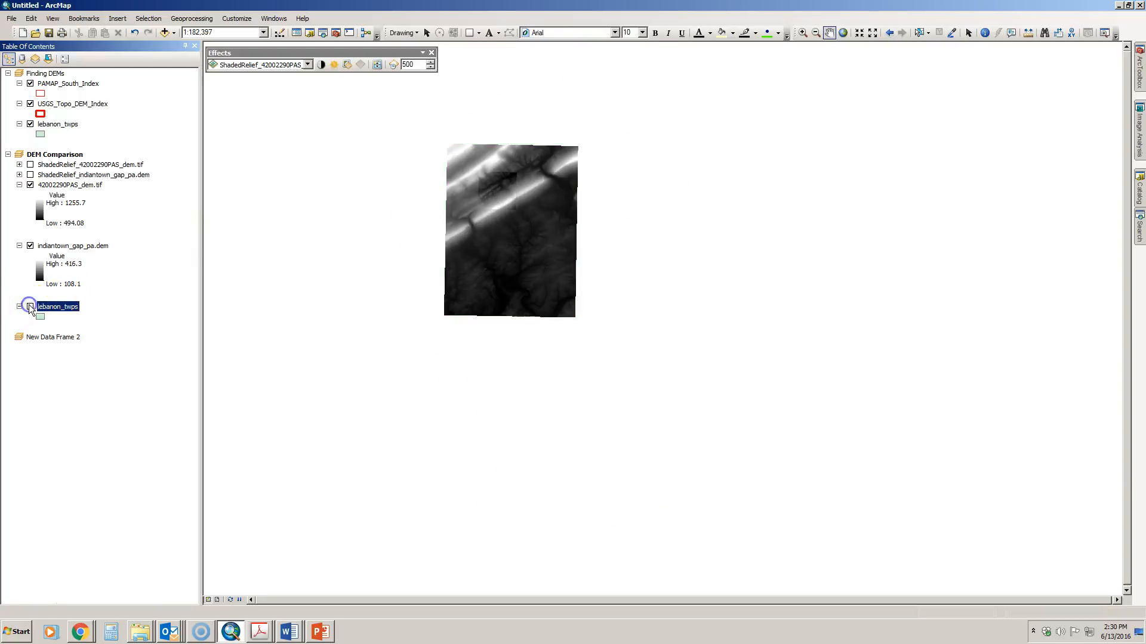
right_click(87, 247)
left_click(117, 312)
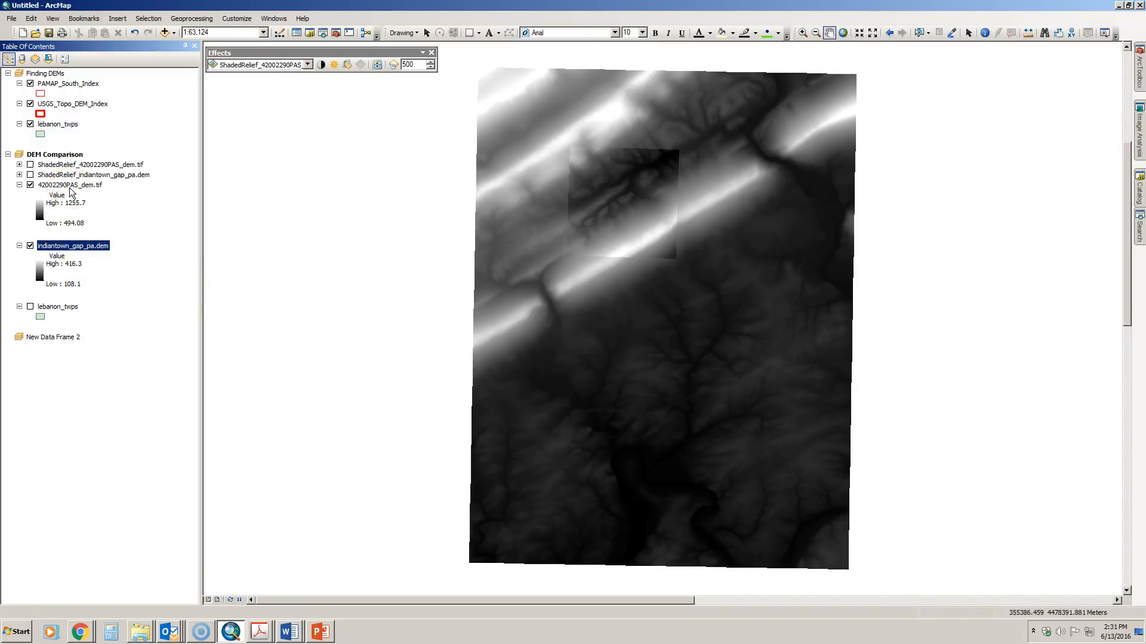
right_click(70, 186)
left_click(99, 249)
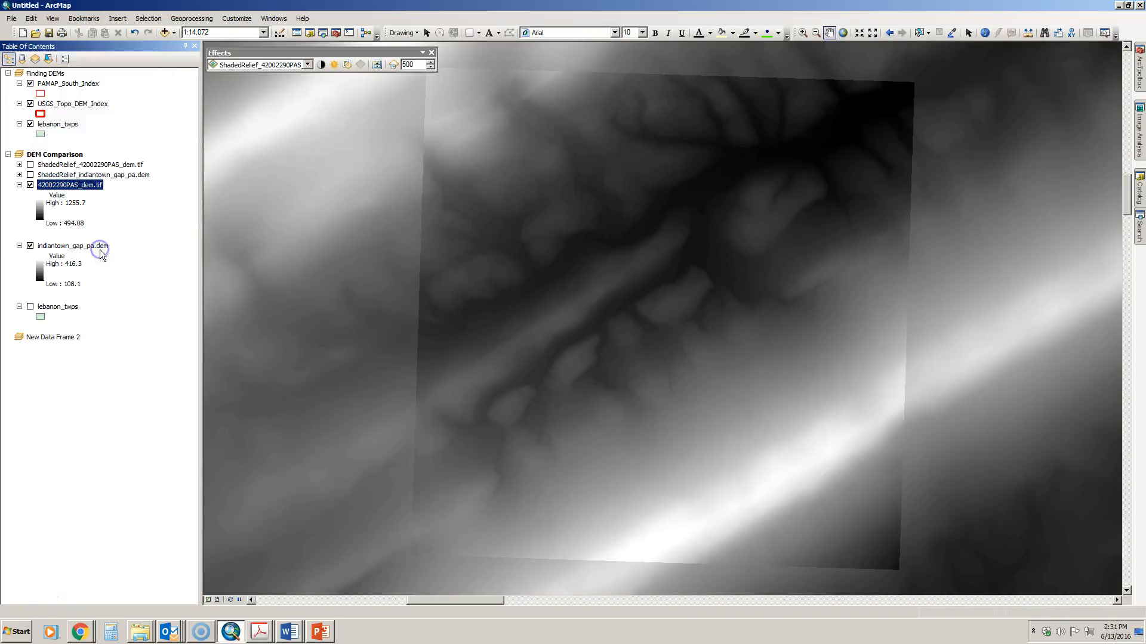
Step: Toggle 42002290PAS_dem.tif off and on to compare it with indiantown_gap_pa.dem, and leave both DEM layers hidden
left_click(30, 185)
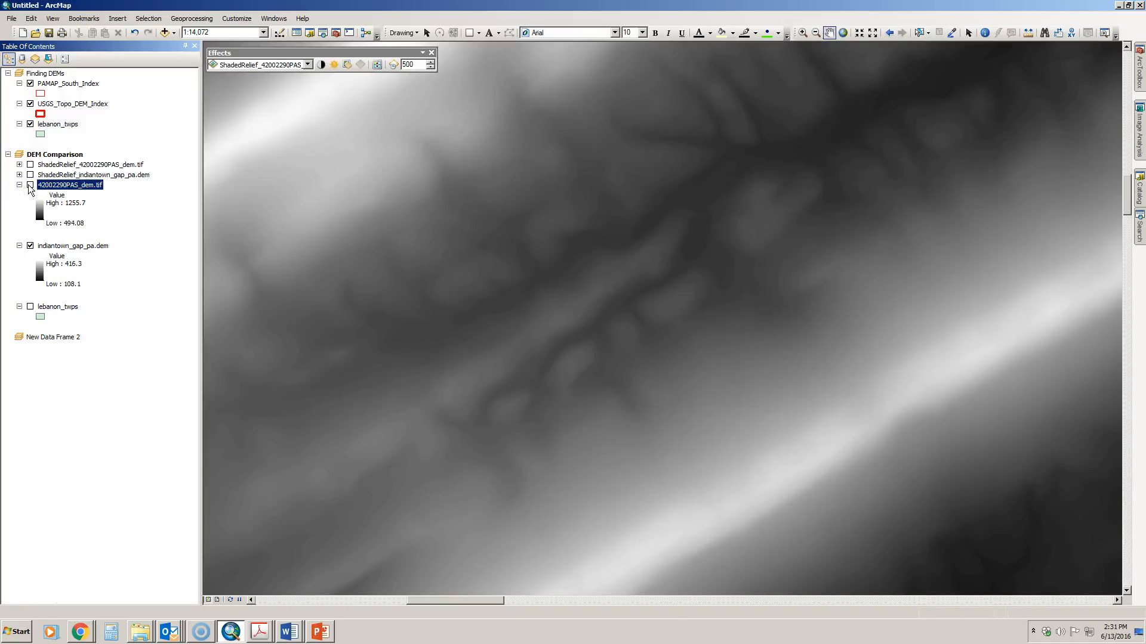
left_click(30, 186)
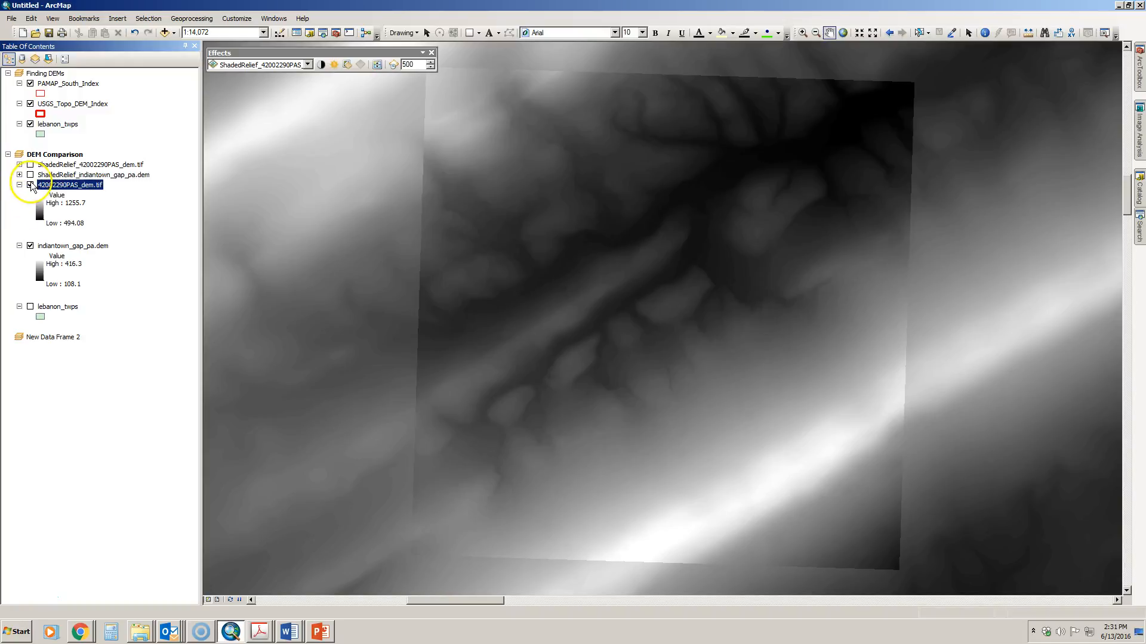
left_click(29, 186)
left_click(30, 246)
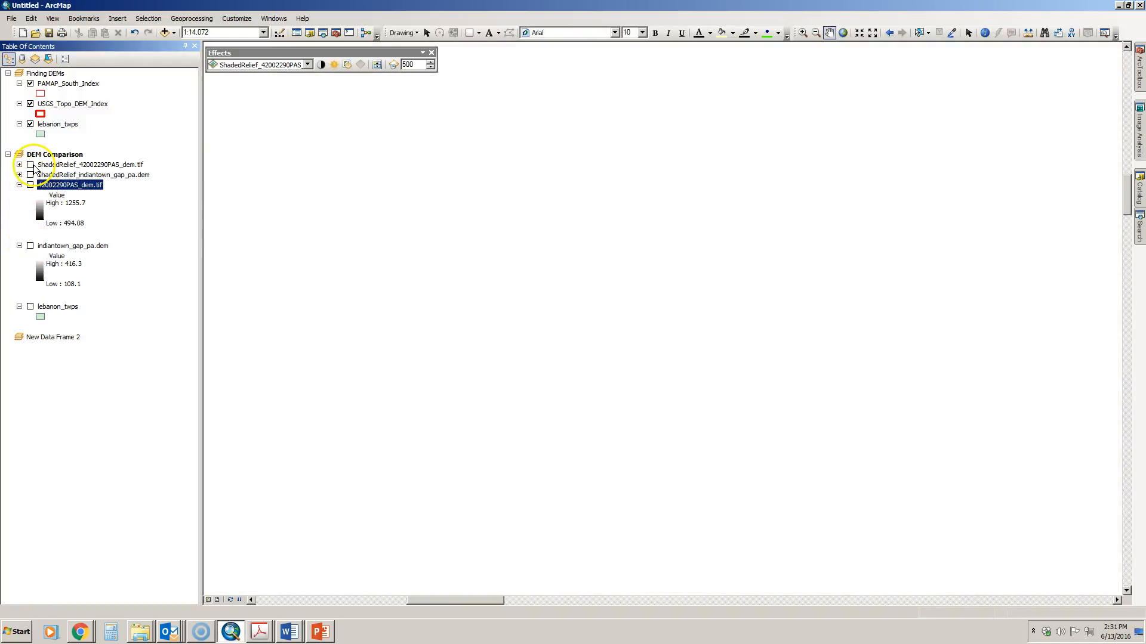
Step: Show both shaded relief layers and toggle ShadedRelief_42002290PAS_dem.tif off and on to compare it with ShadedRelief_indiantown_gap_pa.dem
left_click(30, 164)
left_click(30, 165)
left_click(30, 175)
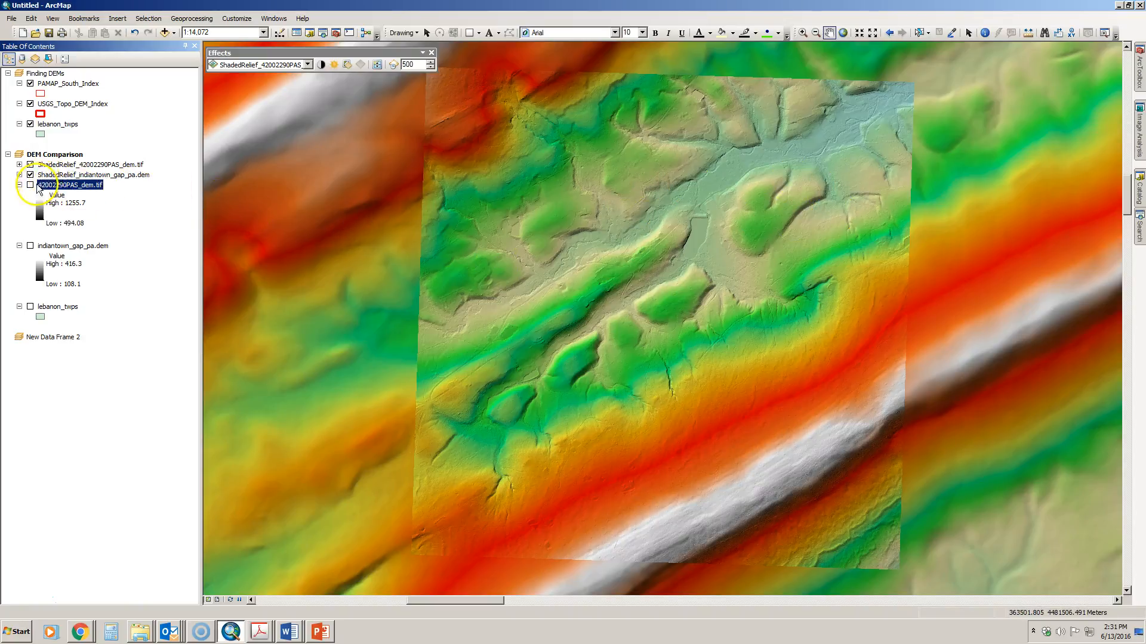
left_click(30, 165)
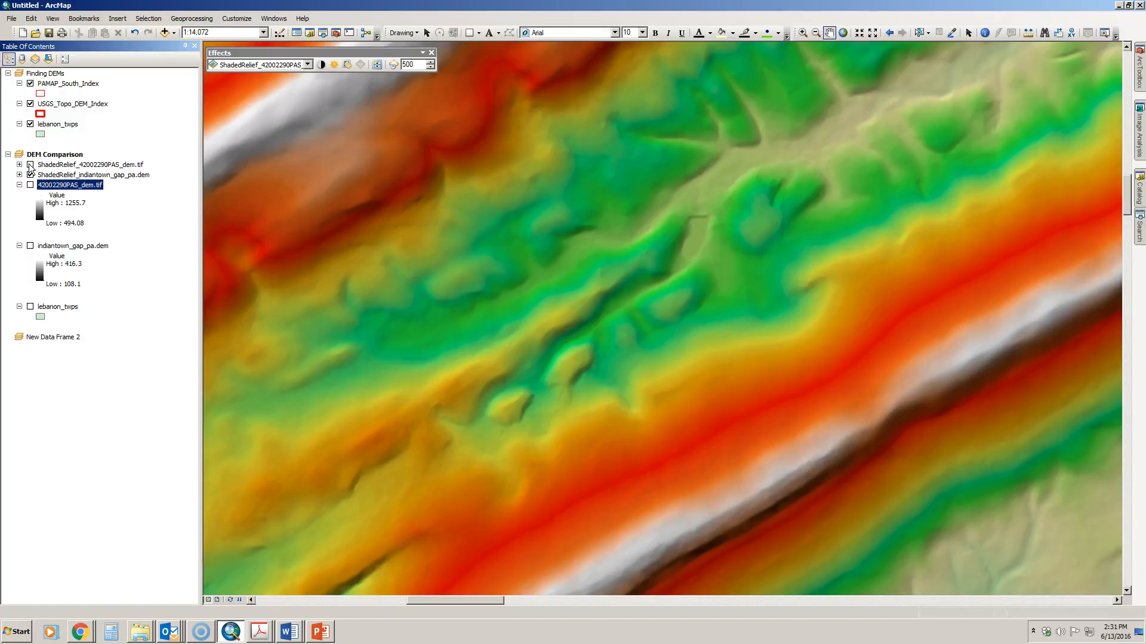
left_click(29, 165)
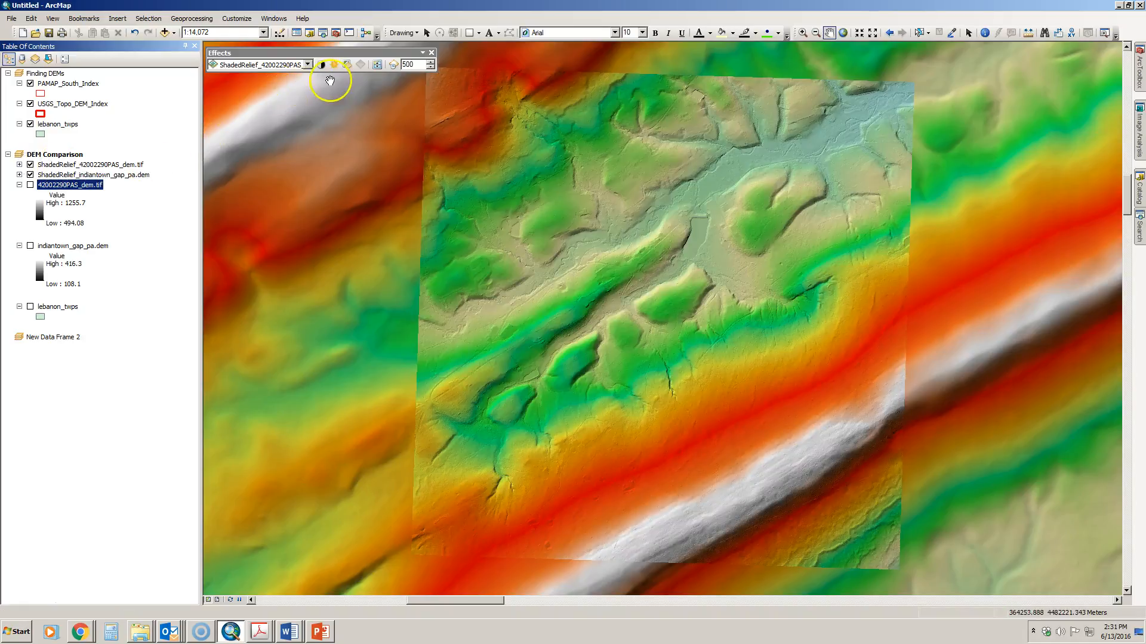
Step: Swipe the ShadedRelief_42002290PAS_dem.tif layer over the map to compare its detail with the shaded relief beneath it
left_click(376, 65)
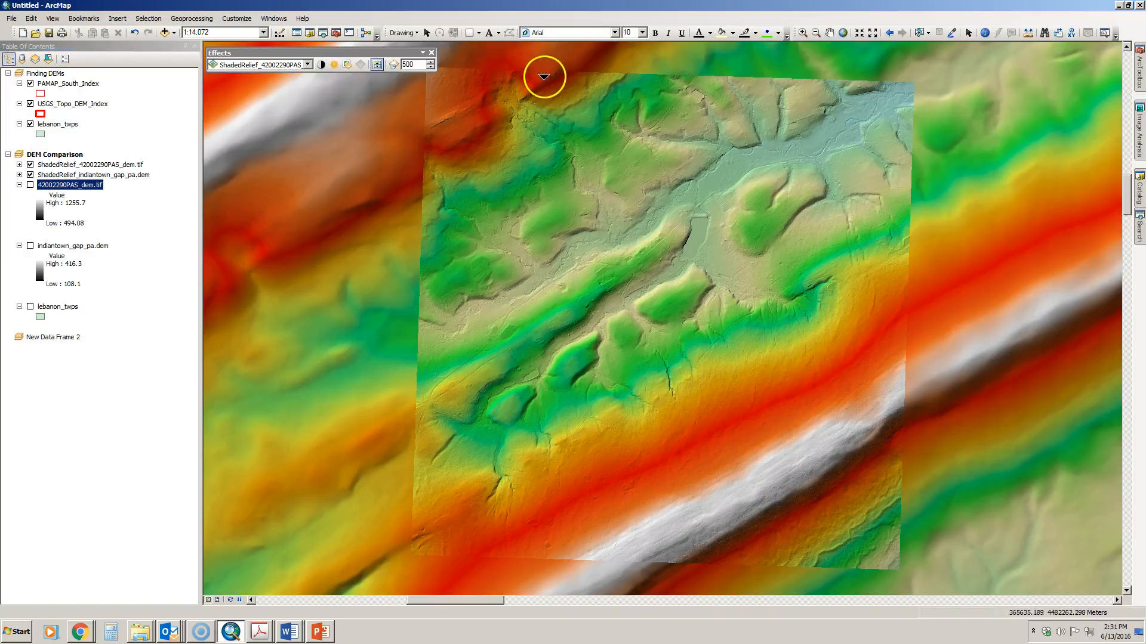
mouse_move(551, 131)
left_mouse_down()
mouse_move(577, 283)
mouse_move(565, 409)
mouse_move(567, 192)
mouse_move(565, 274)
mouse_move(591, 154)
mouse_move(577, 273)
mouse_move(585, 149)
mouse_move(560, 260)
mouse_move(576, 78)
left_mouse_up()
left_click(545, 66)
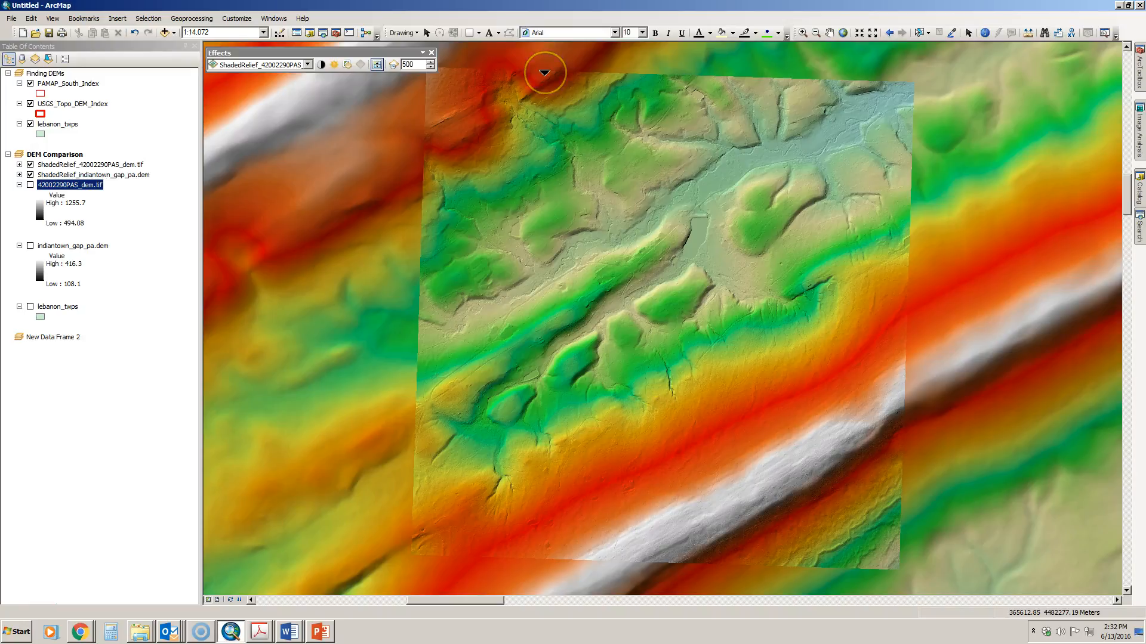
left_click(547, 80)
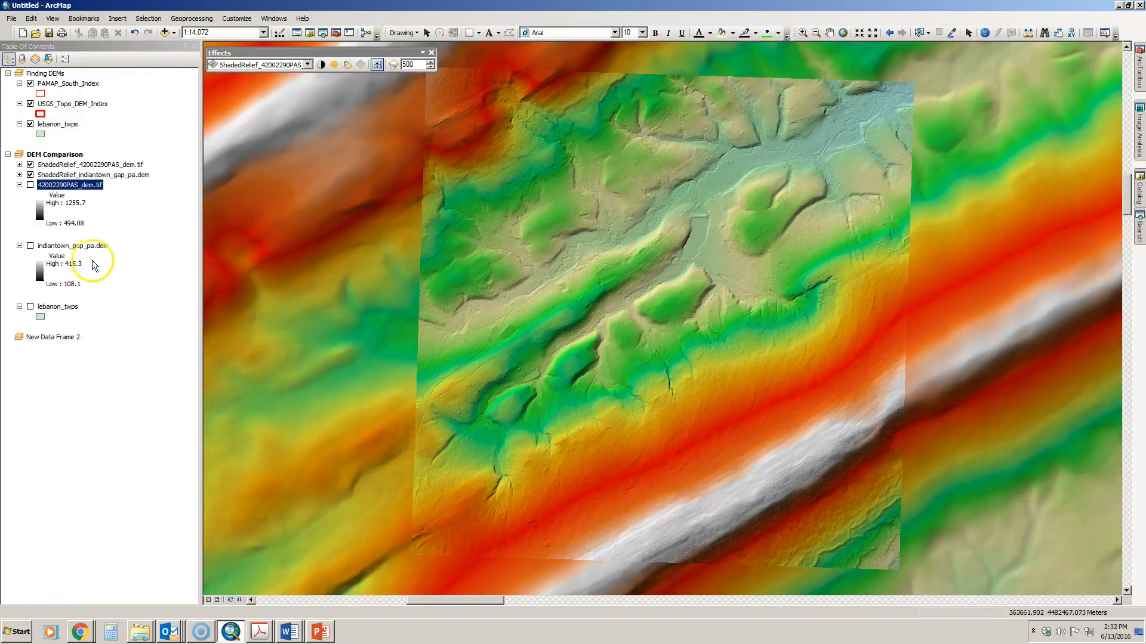
Step: Activate the Finding DEMs data frame and hide its PAMAP_South_Index layer
right_click(47, 74)
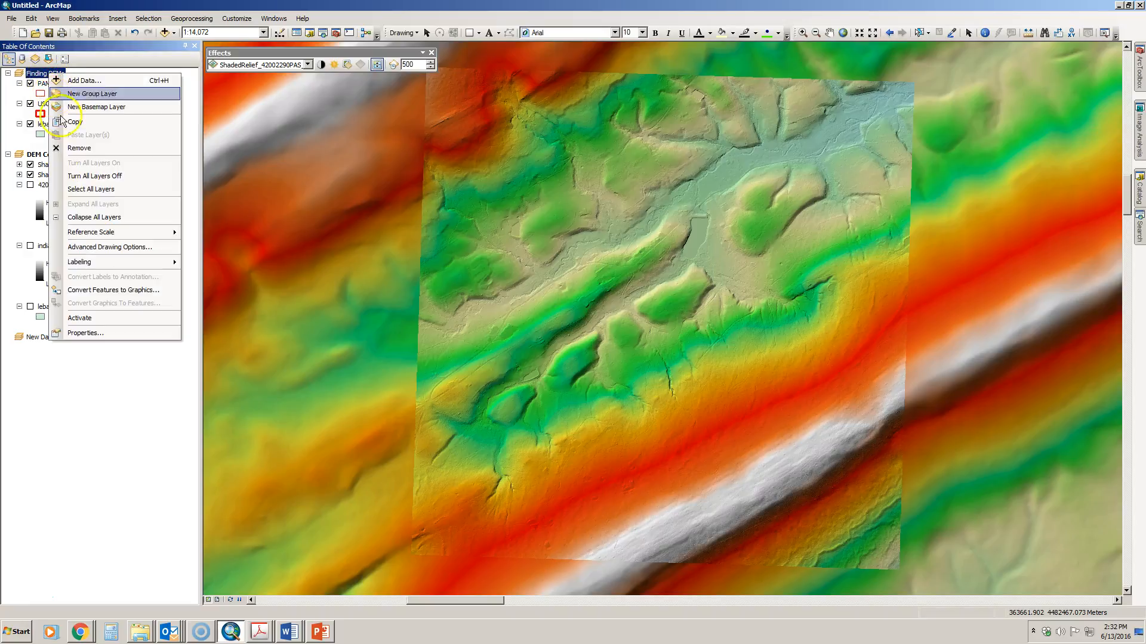
left_click(80, 318)
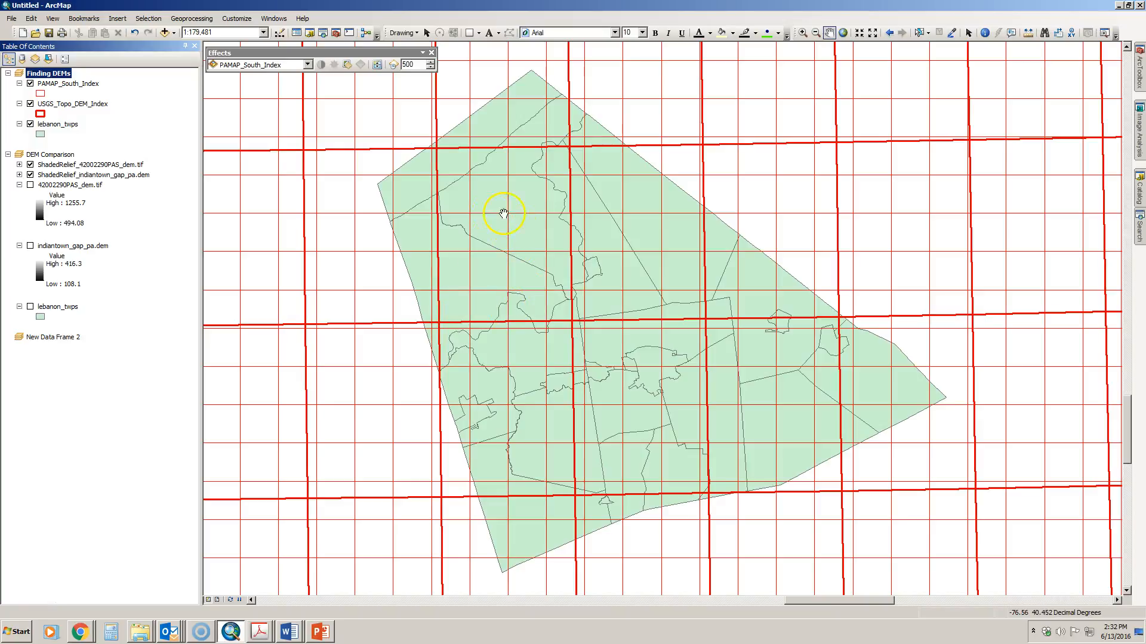
left_click(425, 34)
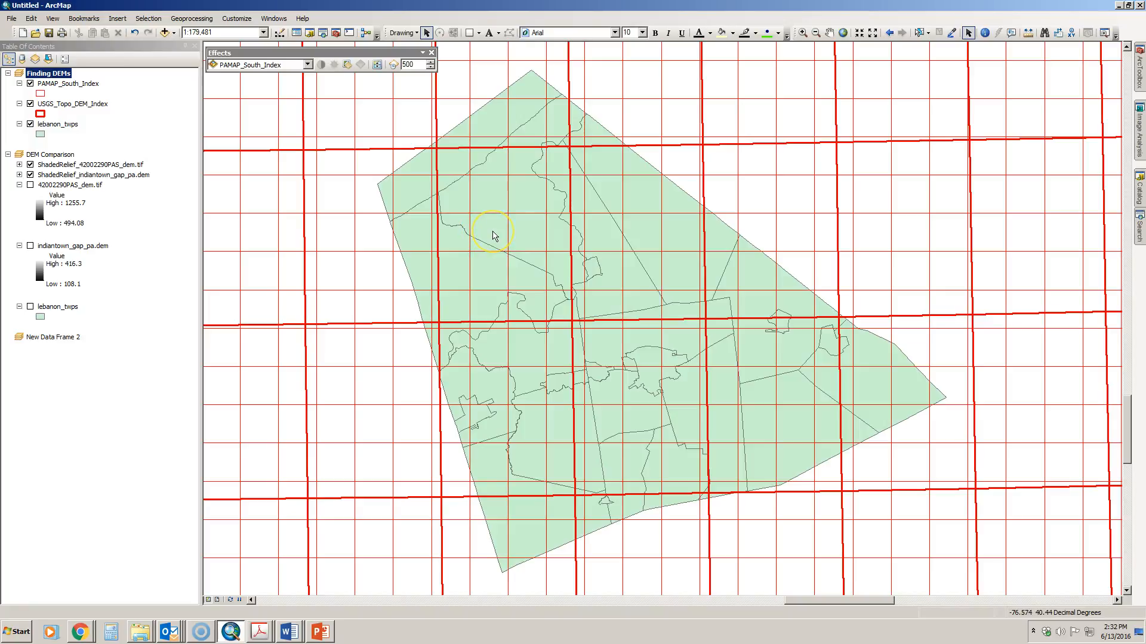
left_click(30, 84)
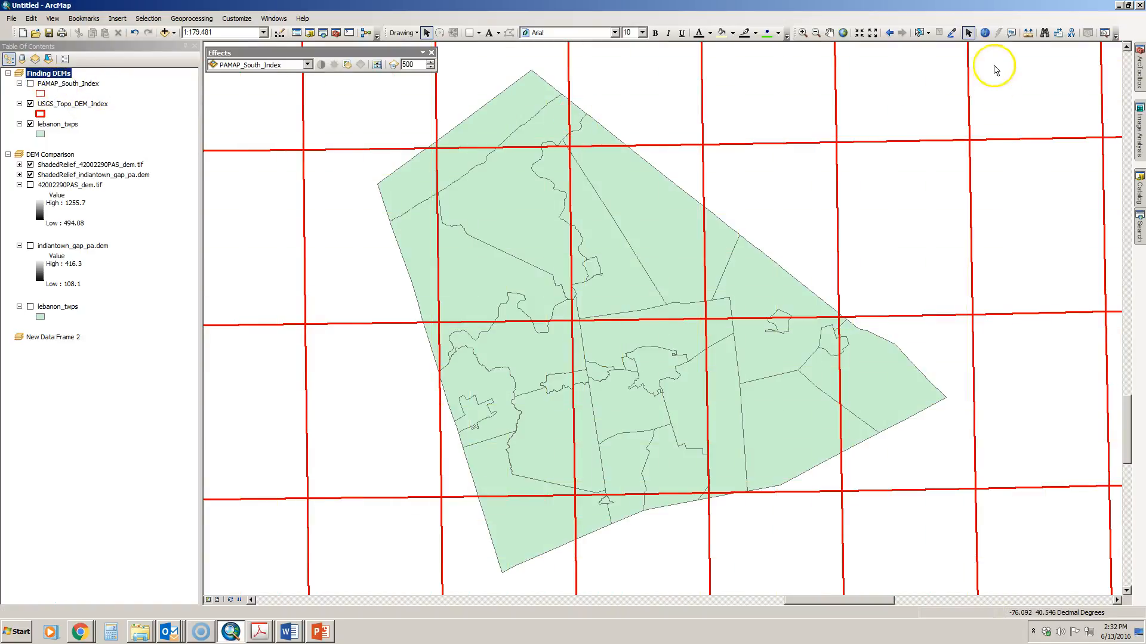
Step: Identify the USGS_Topo_DEM_Index quadrangle in the county's northwest, check its NAME value, and close the results
left_click(984, 33)
left_click(489, 240)
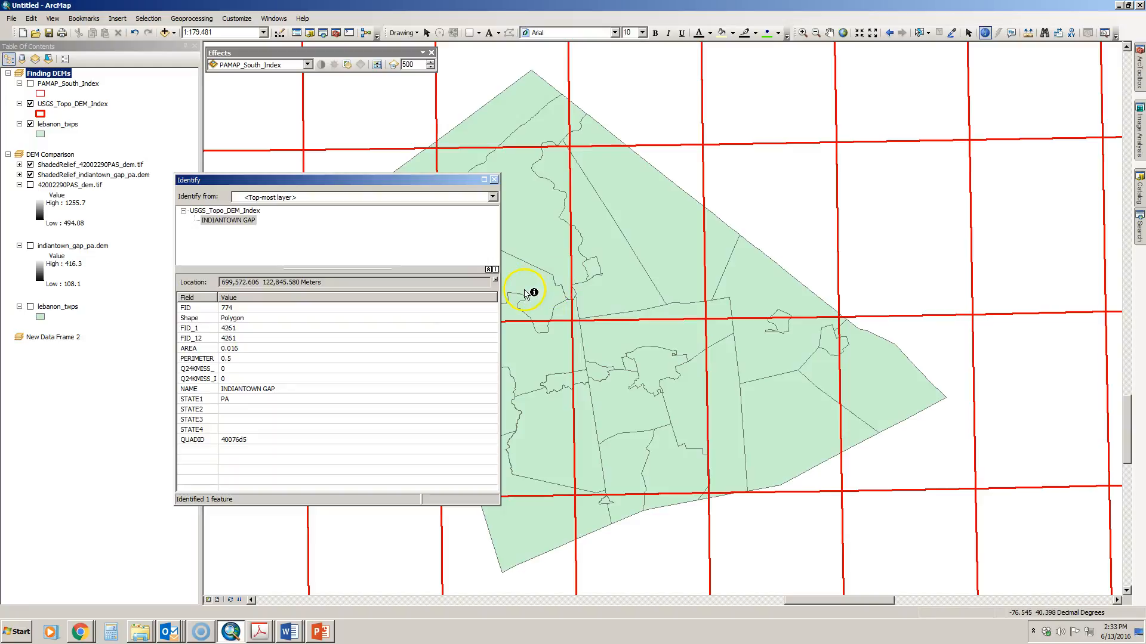
left_click(260, 389)
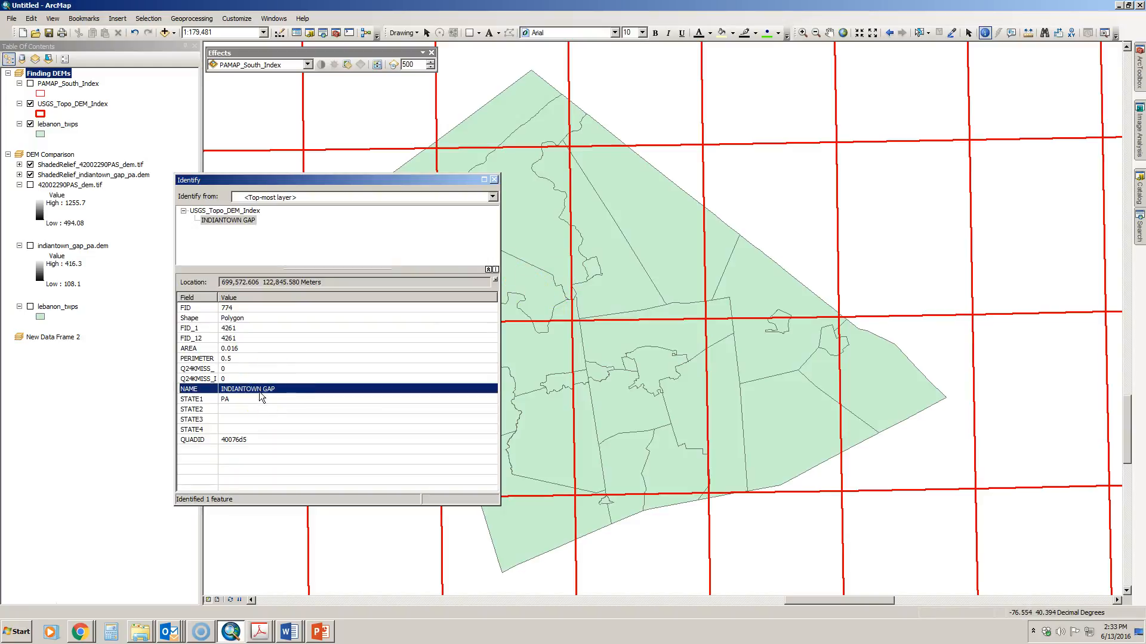
left_click(494, 180)
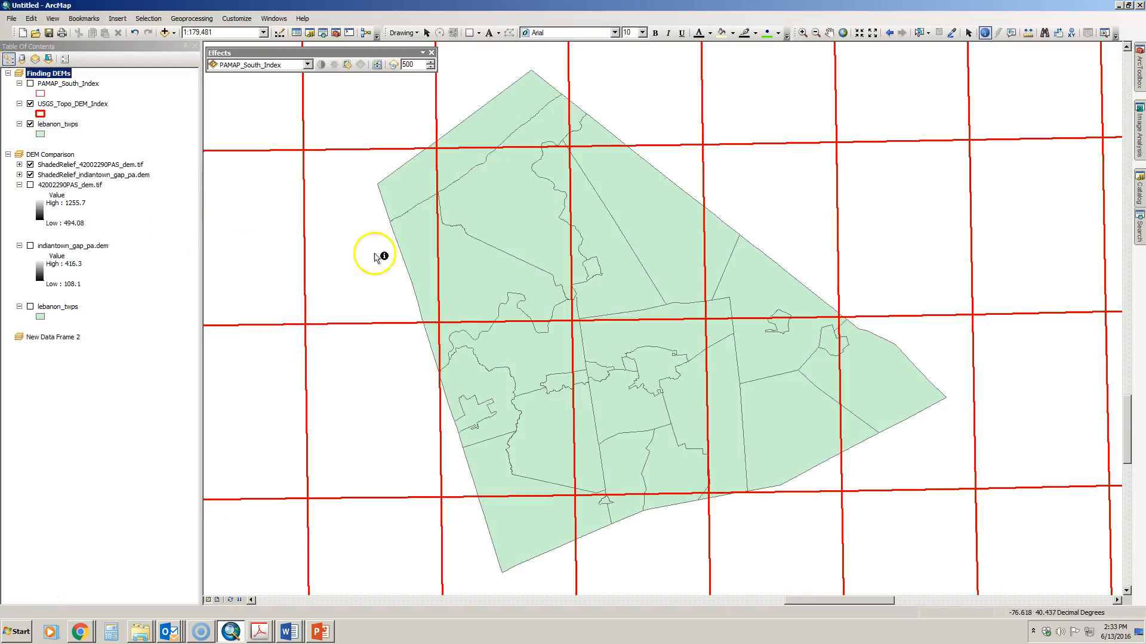
Step: Show the PAMAP_South_Index layer, identify a tile in the county's northwest to check its TILEID, and close the results
left_click(30, 83)
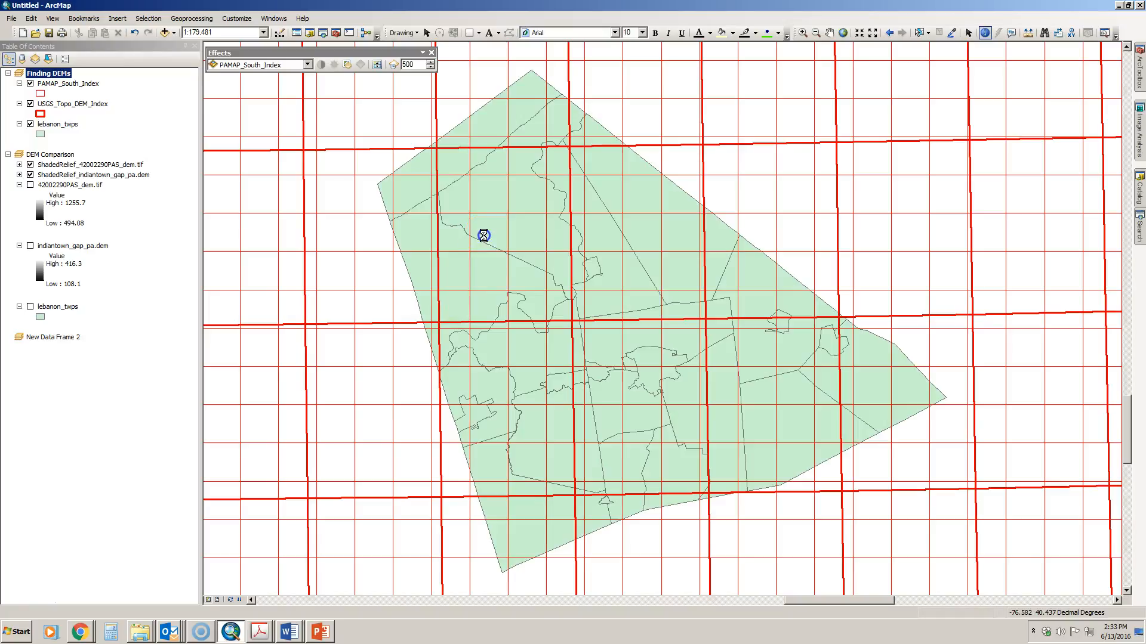
left_click(484, 236)
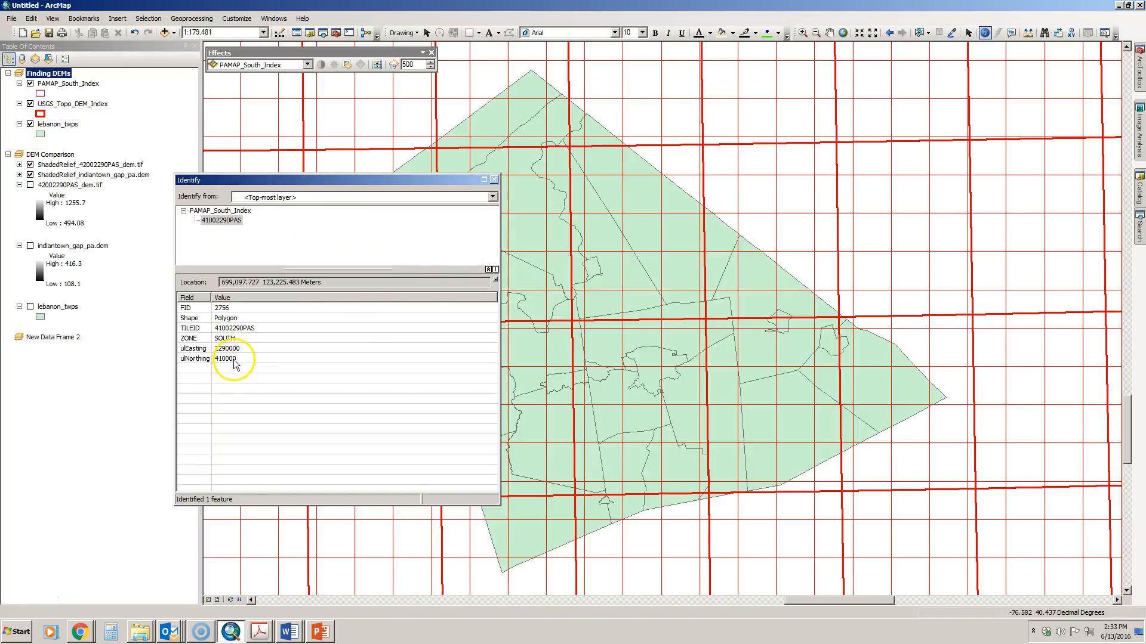
left_click(262, 328)
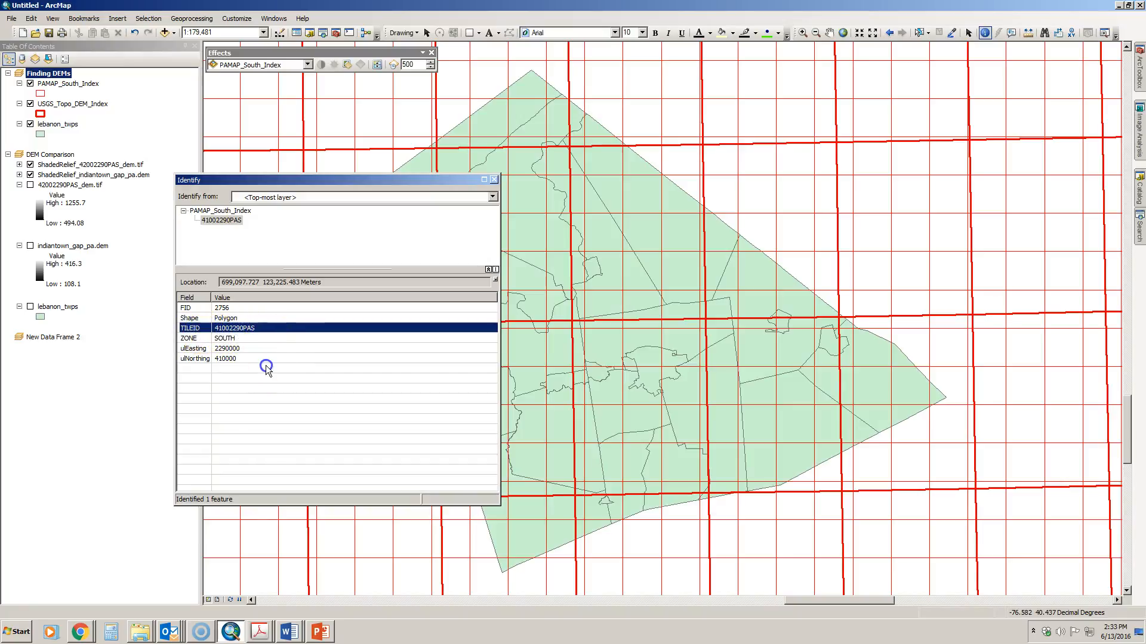
left_click(493, 179)
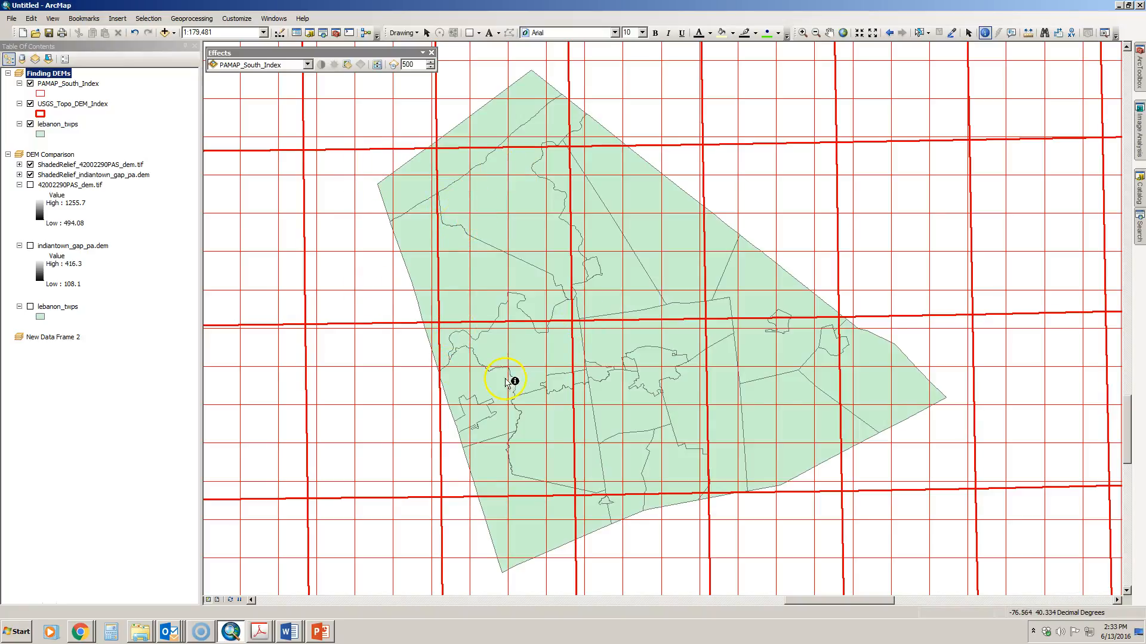
Step: Switch to the DEMs presentation in PowerPoint and go to slide 5, on where and how to find DEMs
left_click(322, 631)
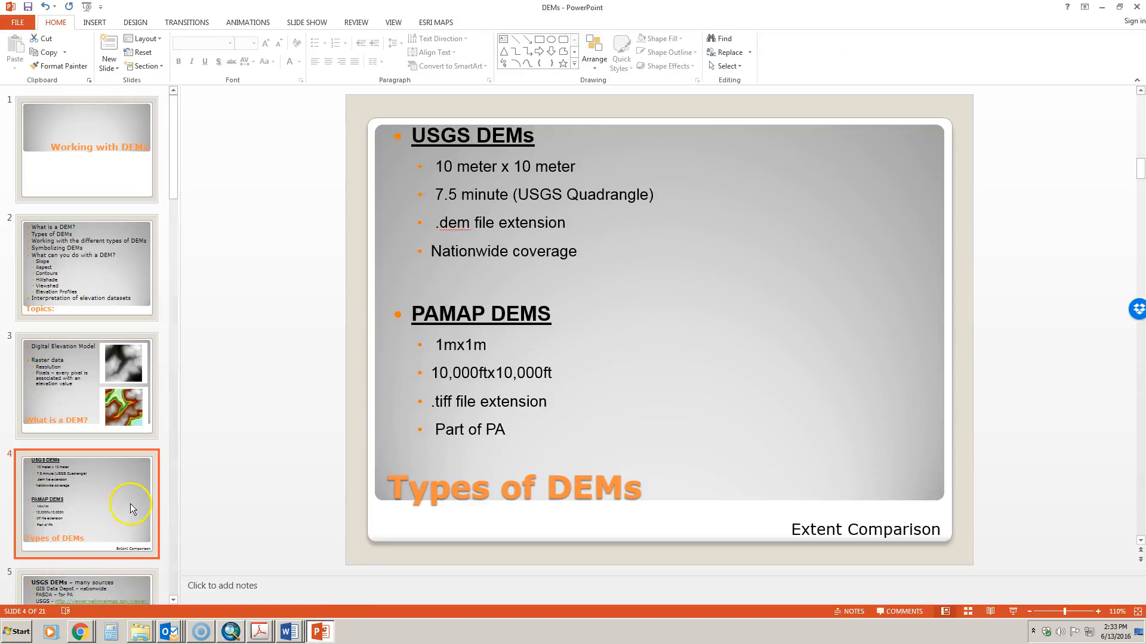
scroll(132, 508, "down", 1)
scroll(133, 508, "down", 2)
left_click(113, 455)
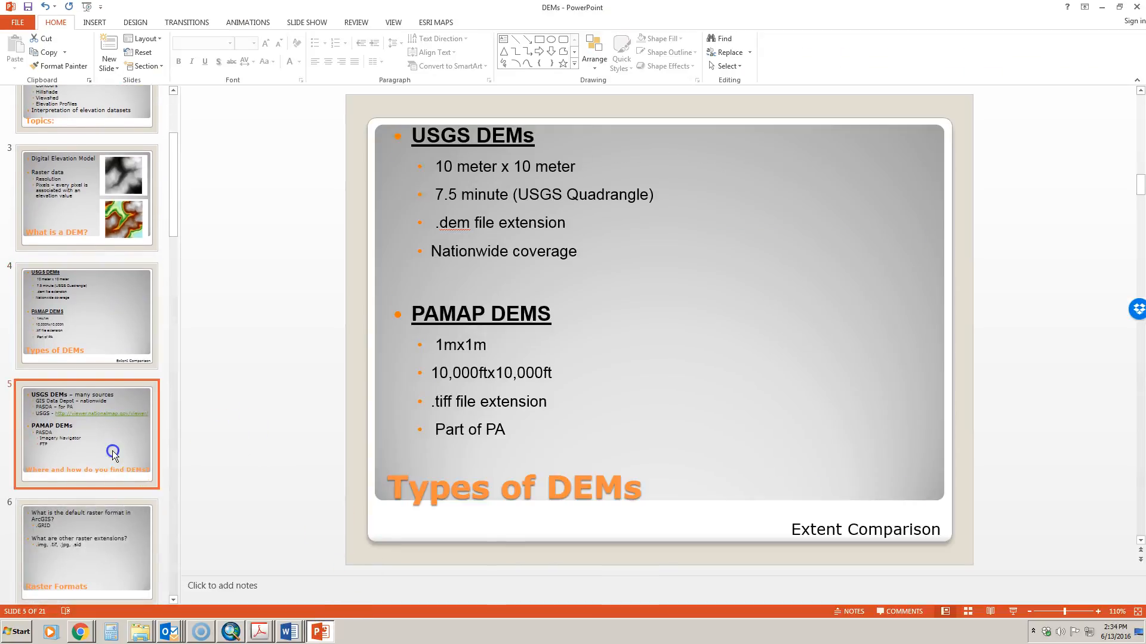
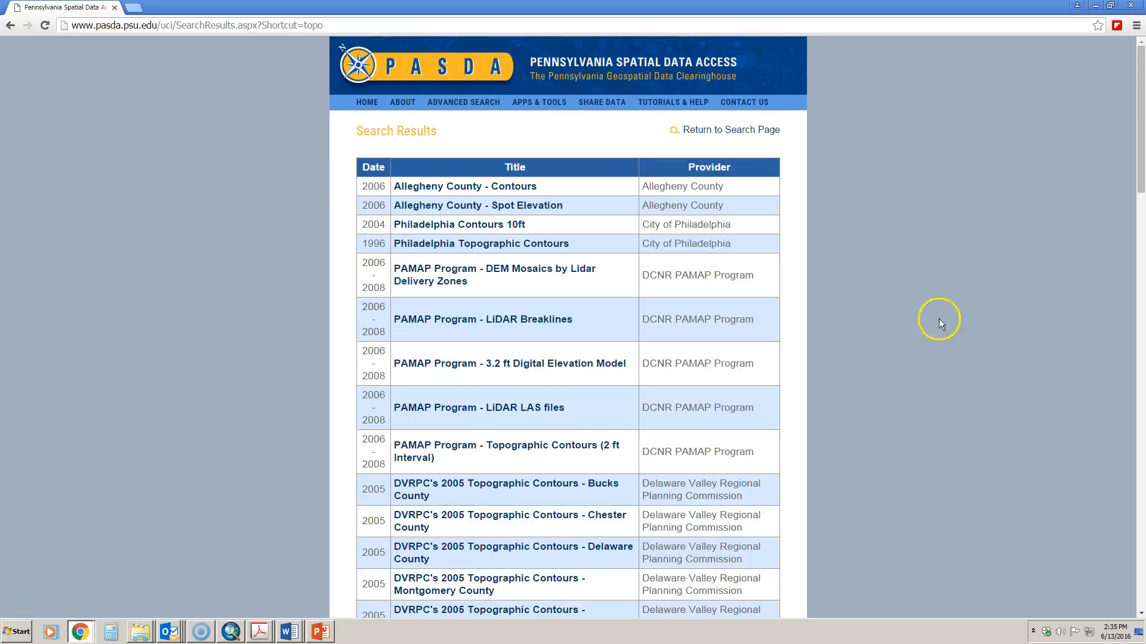
Step: Find "Pennsylvania Digital Elevation Model - 10-meter" in the PASDA search results and open its dem24k_10m download directory
scroll(872, 329, "down", 1)
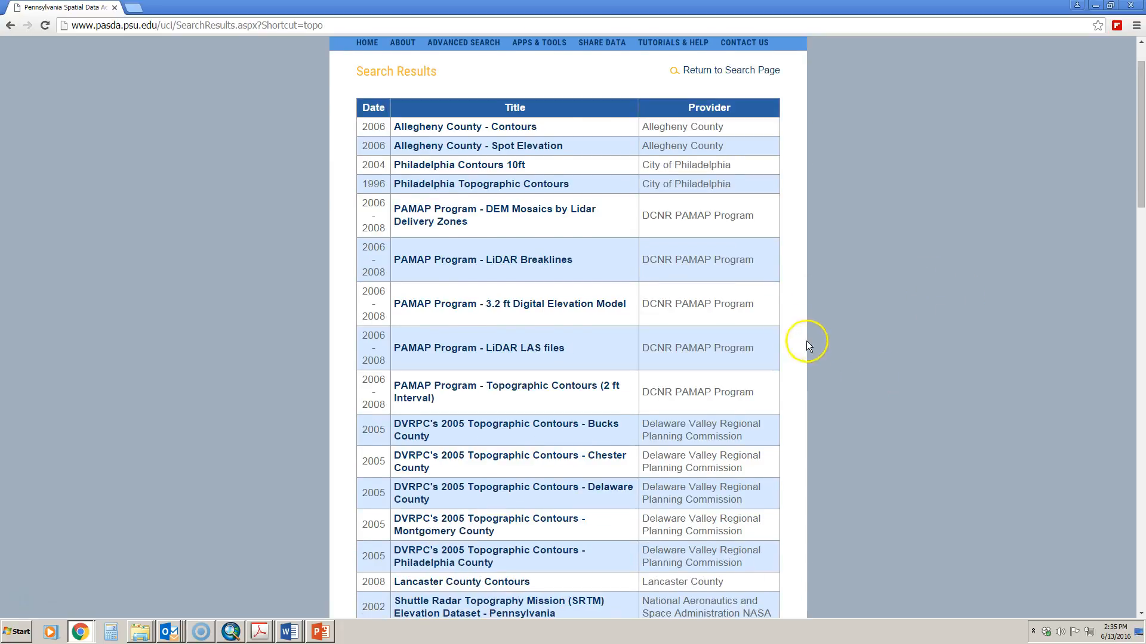
left_click(472, 312)
scroll(610, 317, "down", 9)
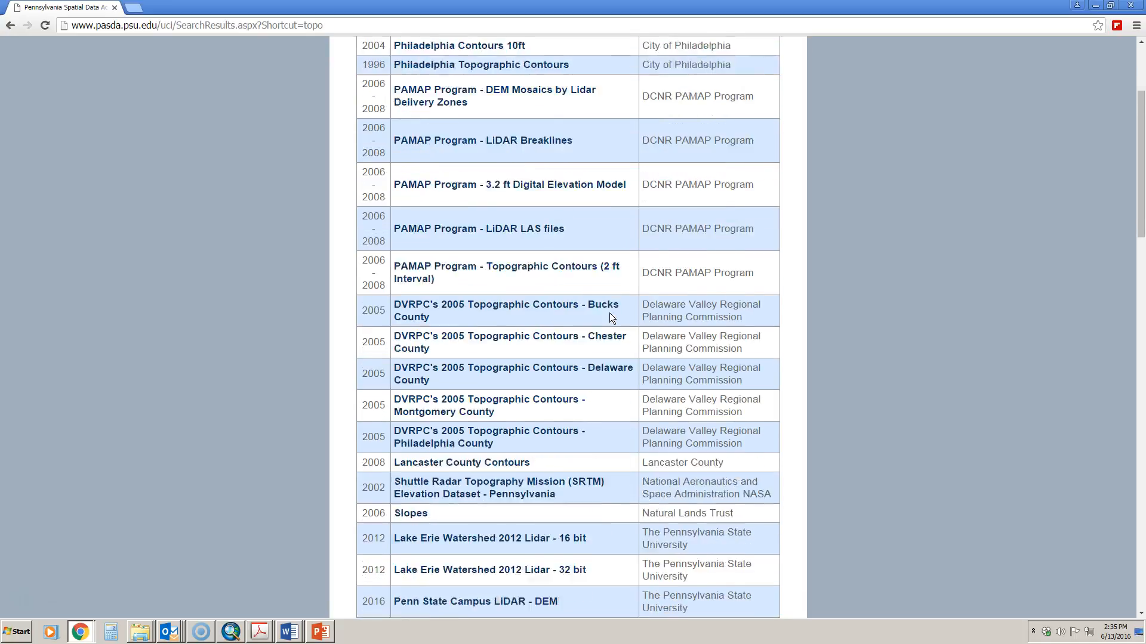
scroll(609, 316, "down", 12)
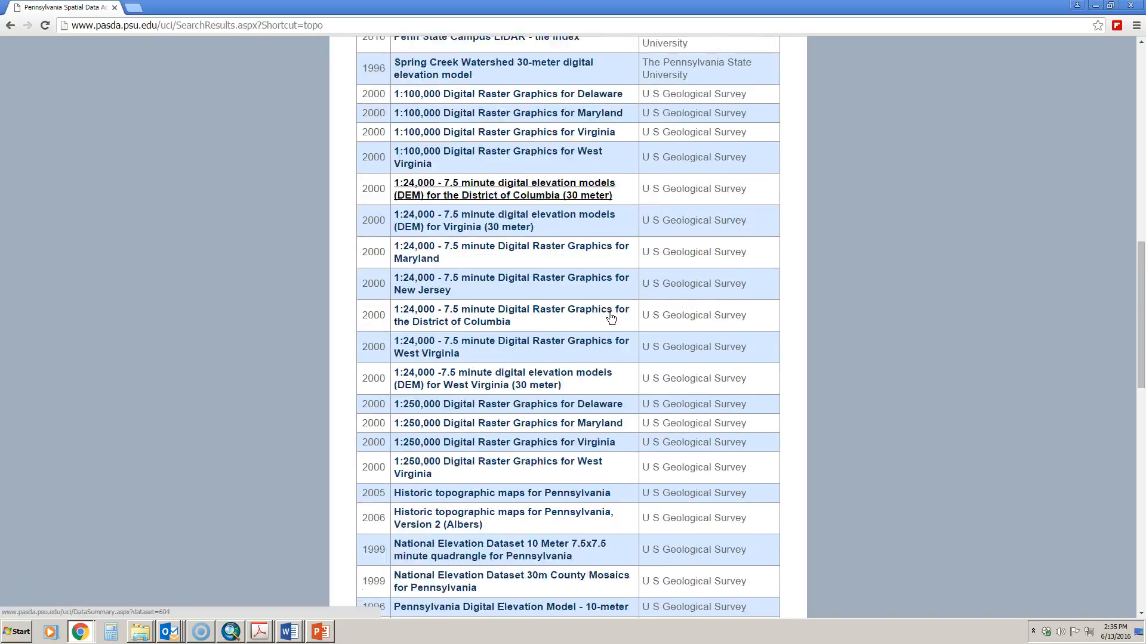
scroll(610, 317, "down", 4)
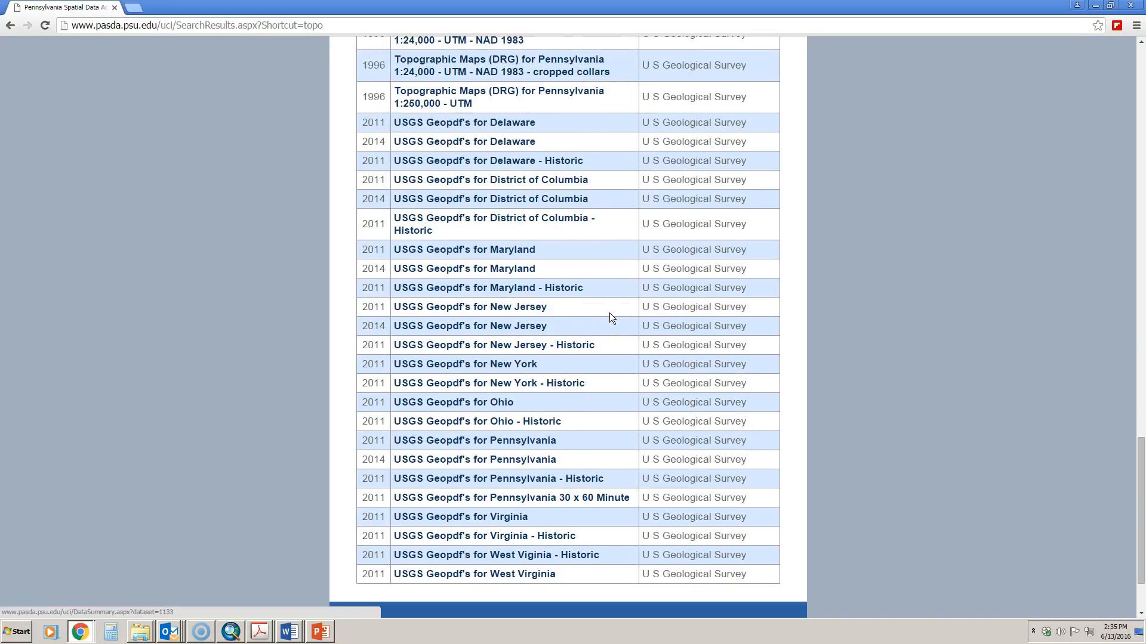
scroll(609, 316, "up", 2)
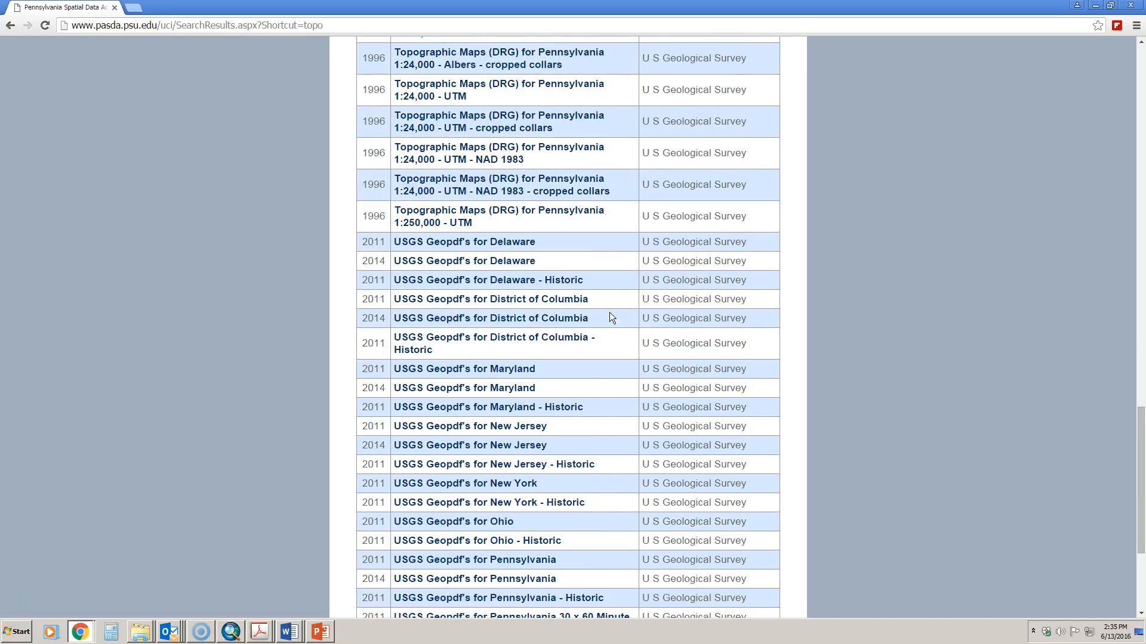
scroll(582, 241, "up", 4)
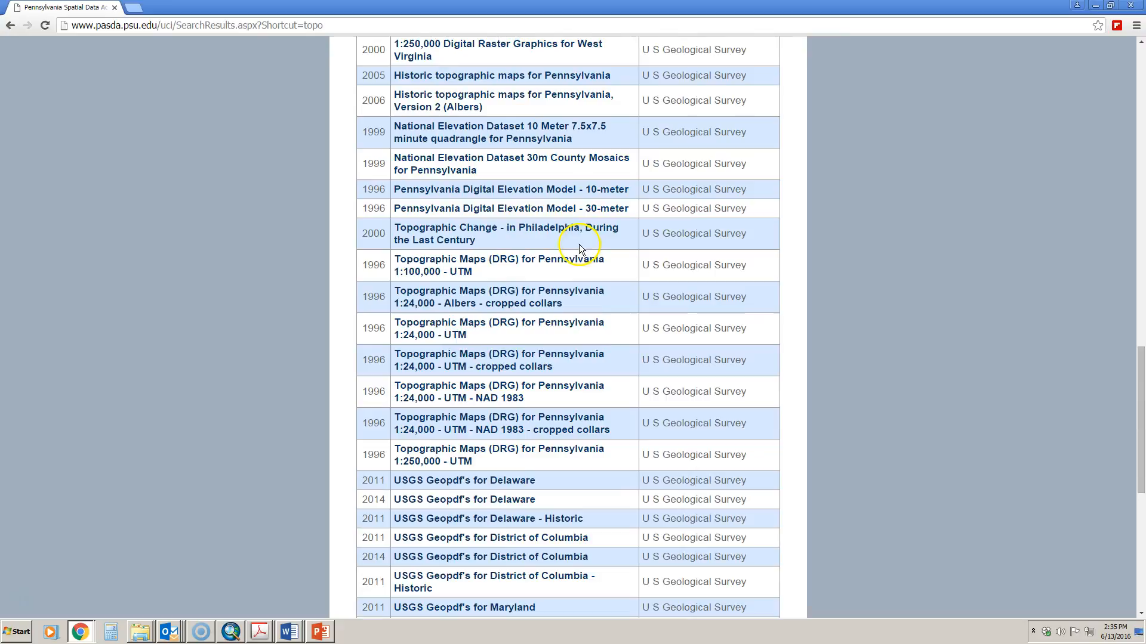
left_click(564, 191)
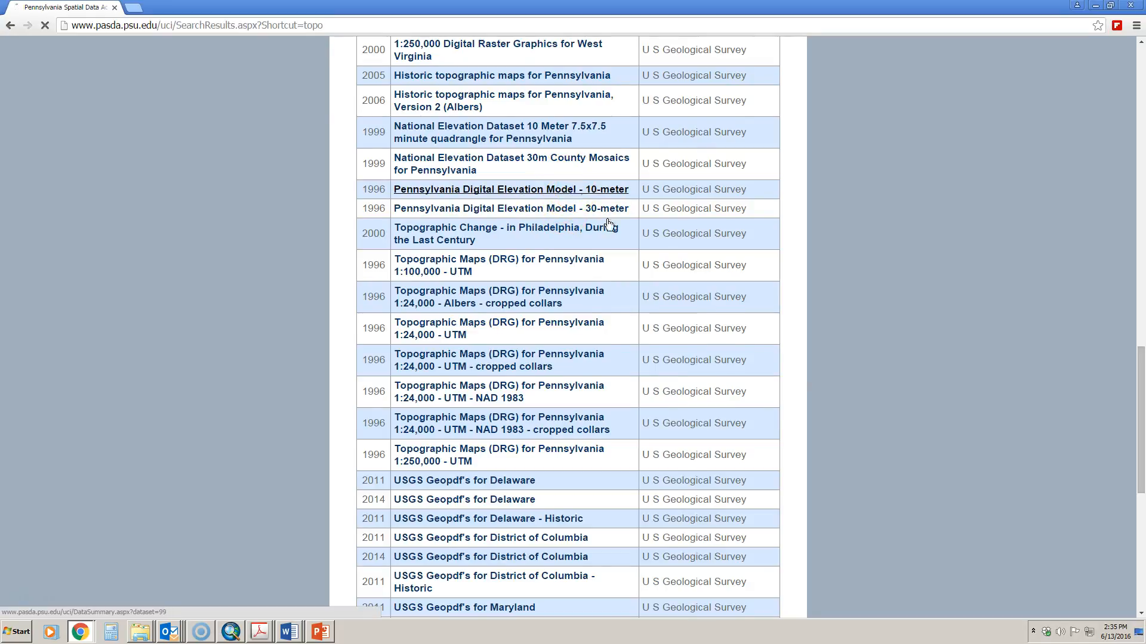
left_click(431, 200)
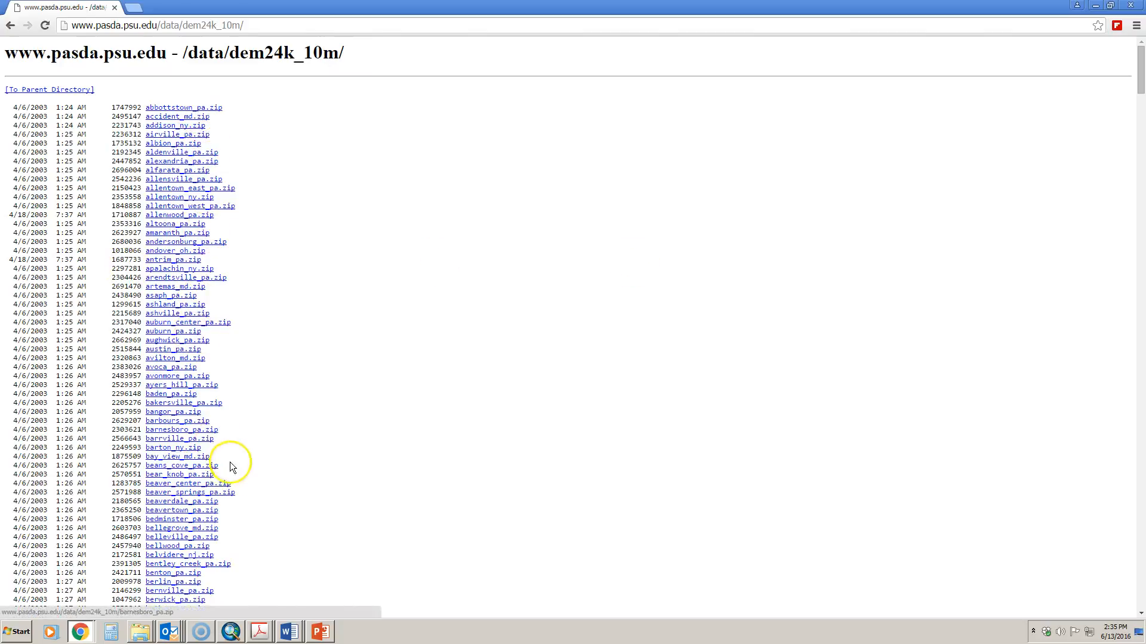
Step: Look through the quadrangle zip files in the dem24k_10m directory down to the names starting with I and K
scroll(237, 513, "down", 3)
scroll(236, 507, "down", 4)
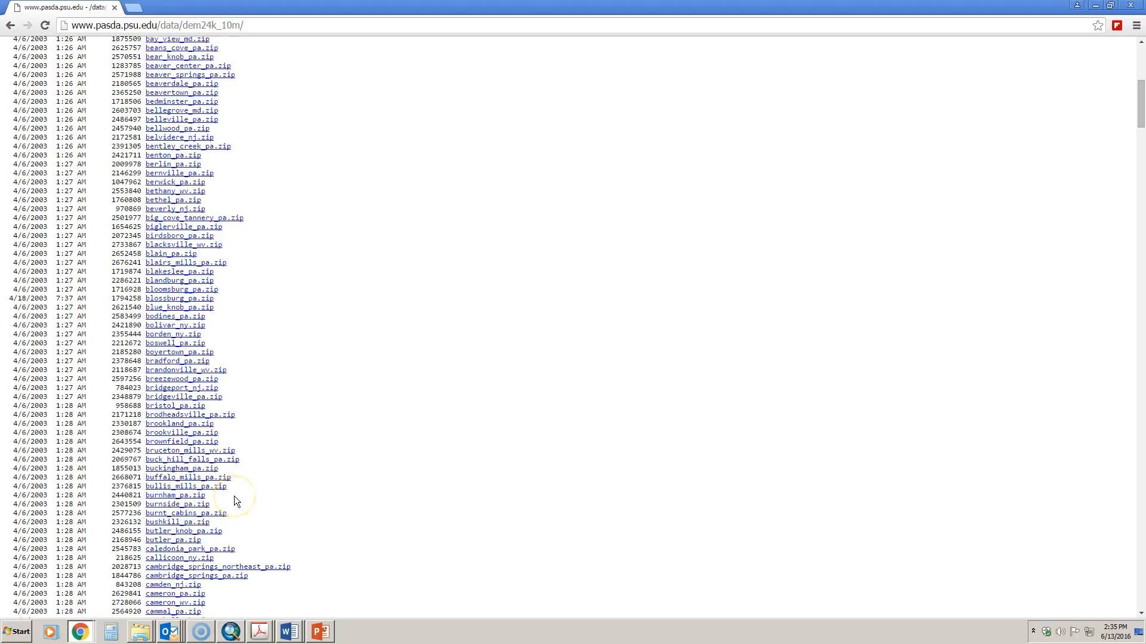
scroll(235, 496, "down", 5)
scroll(234, 487, "down", 20)
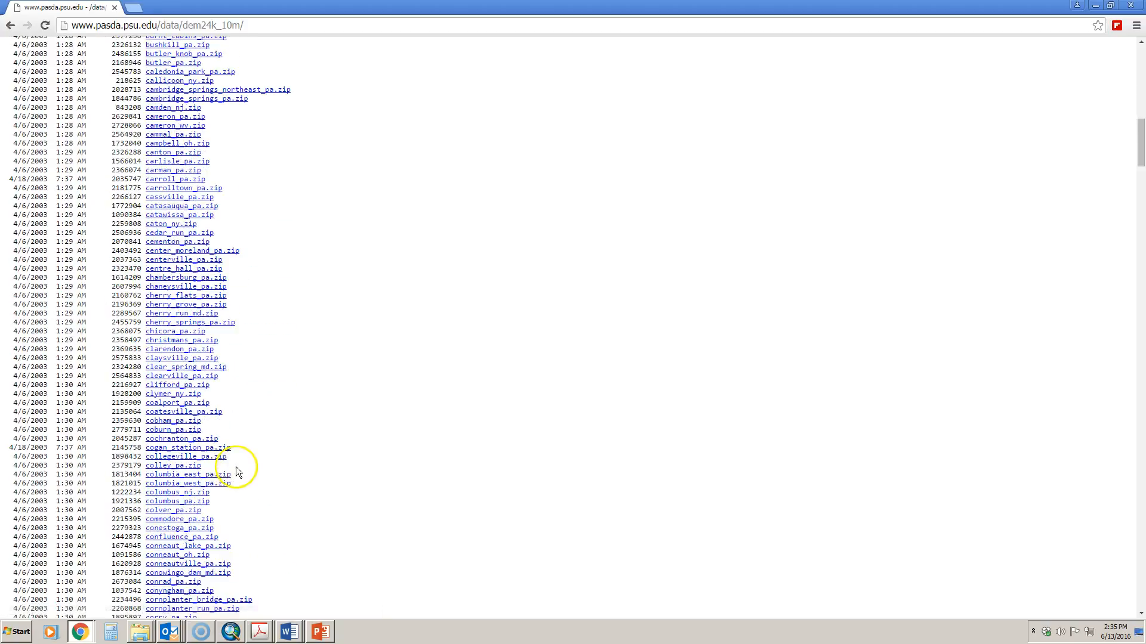
scroll(242, 442, "down", 15)
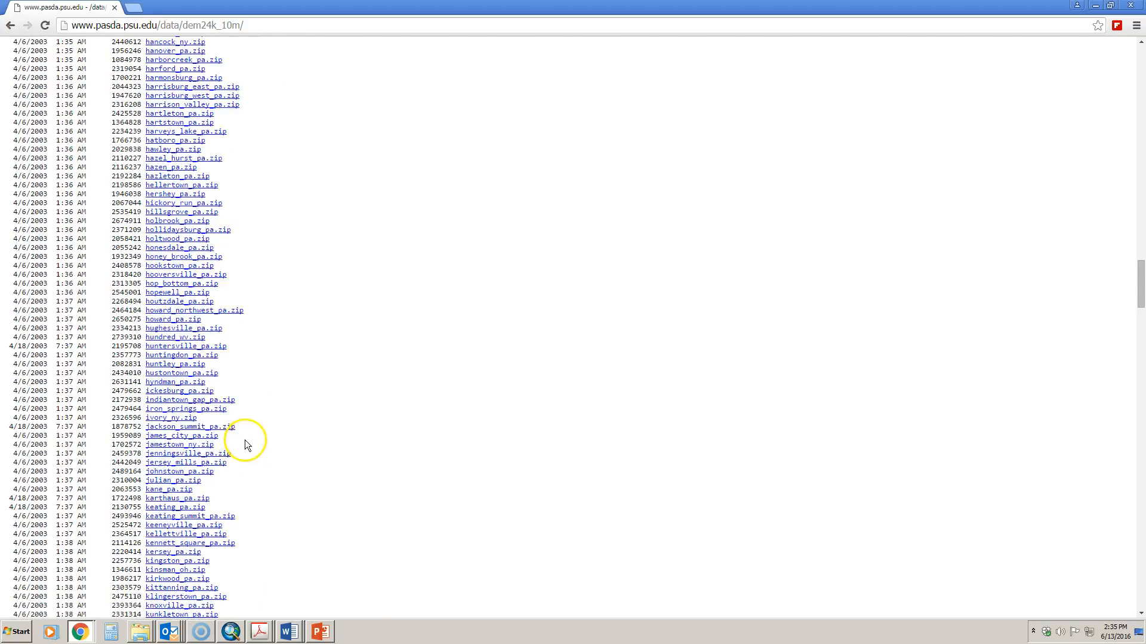
left_click(213, 401)
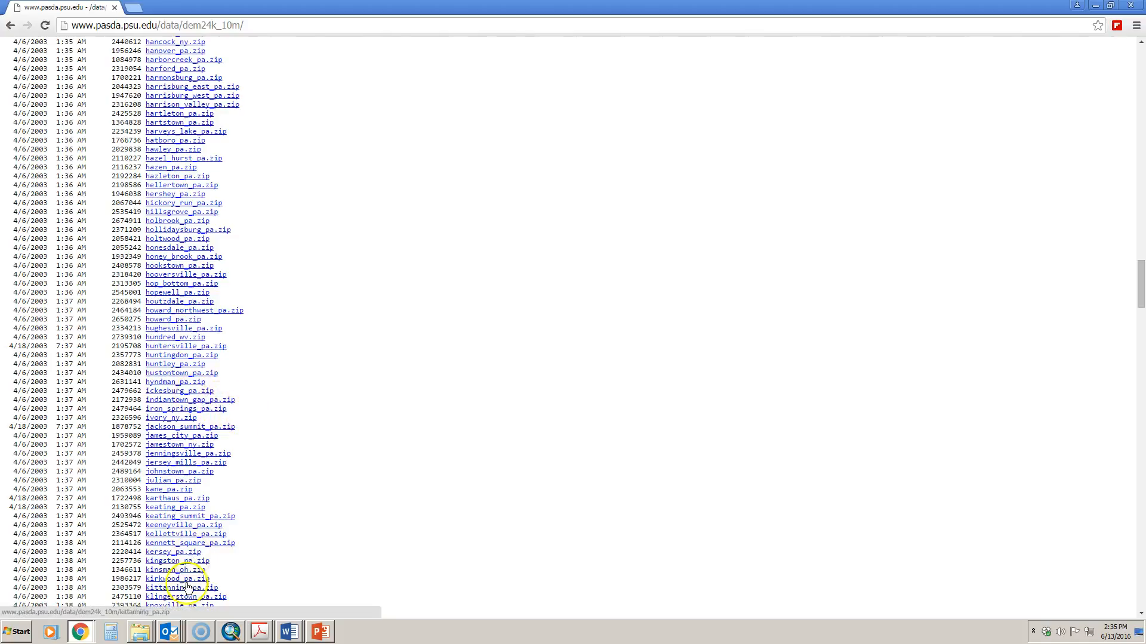
Step: Switch to ArcMap, hide PAMAP_South_Index, and identify the USGS_Topo_DEM_Index quadrangle in the county's north-central part to check its NAME
left_click(231, 631)
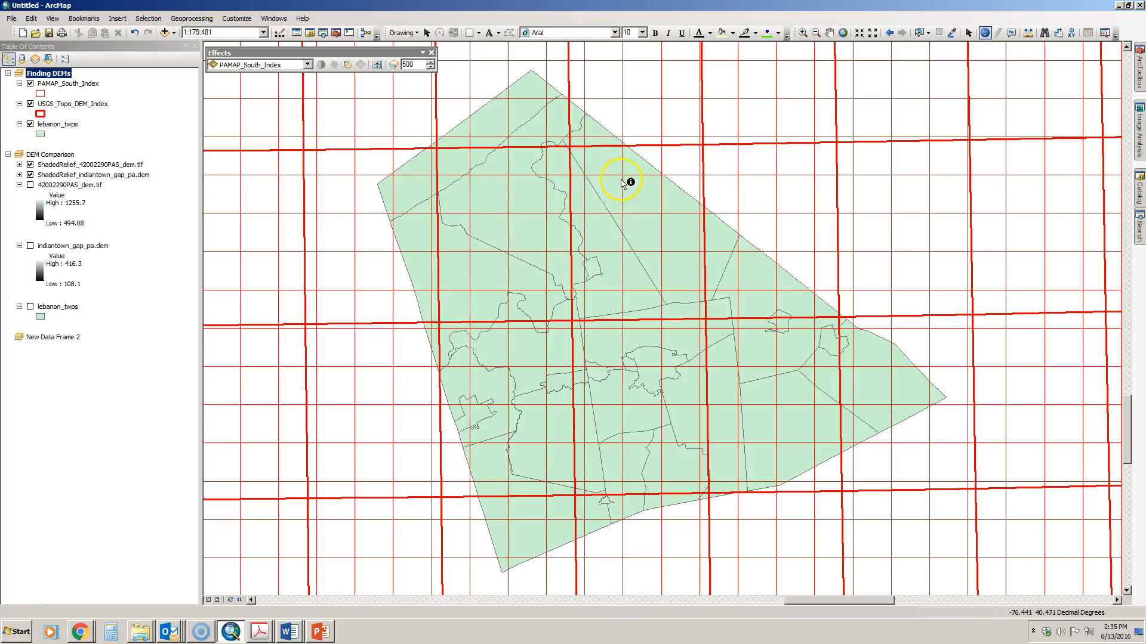
left_click(30, 84)
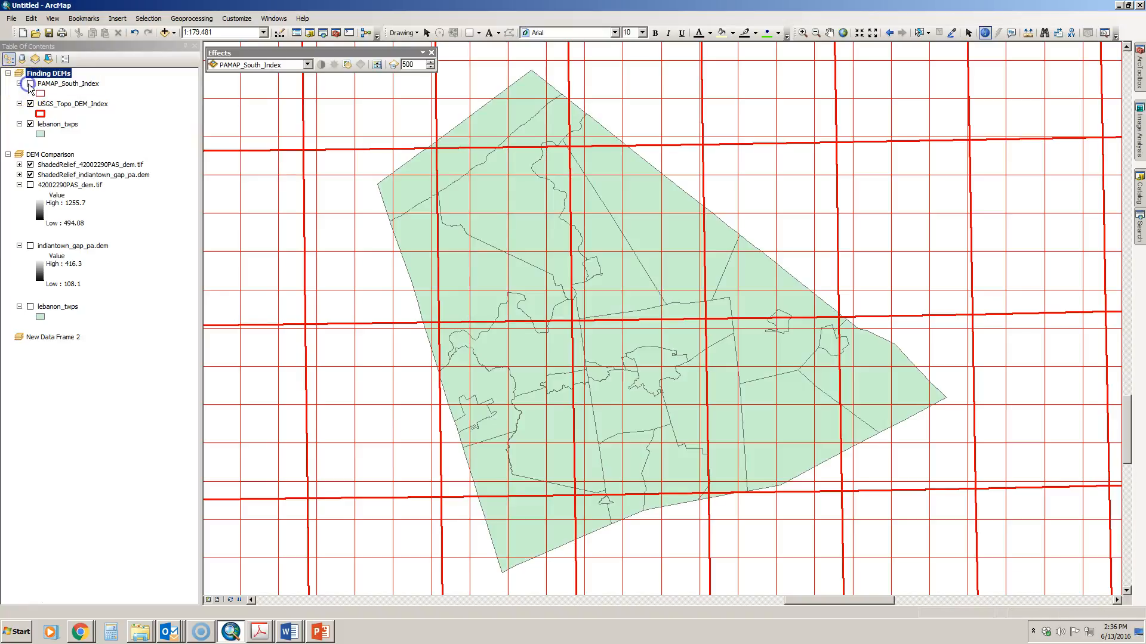
left_click(653, 255)
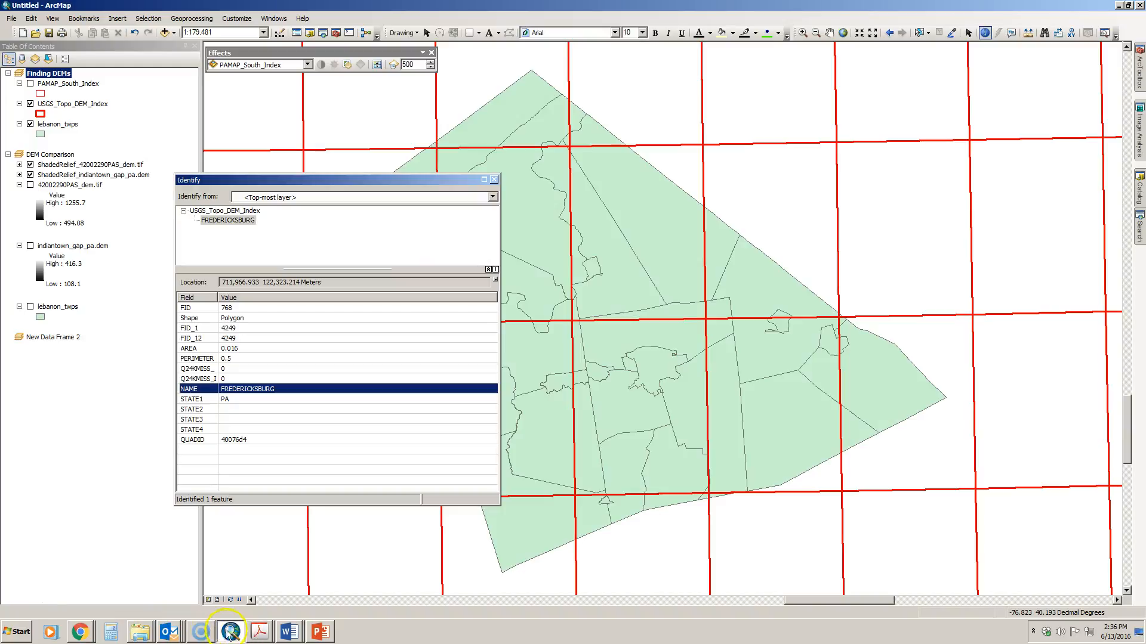
Step: Switch back to the PASDA dem24k_10m directory in Chrome and download fredericksburg_pa.zip
left_click(80, 631)
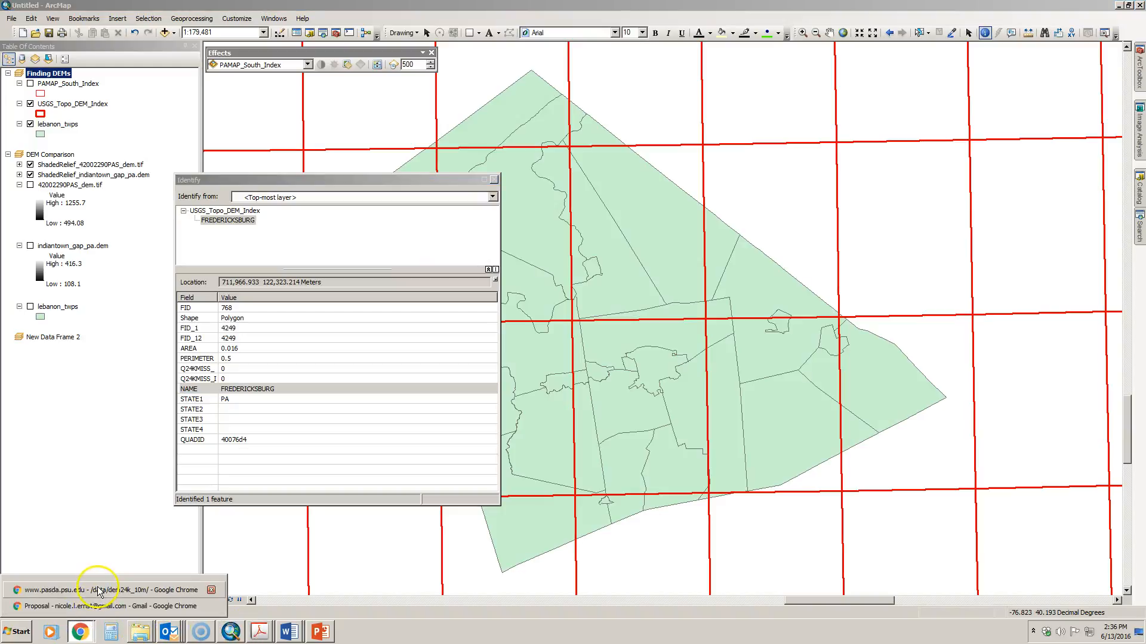
left_click(99, 591)
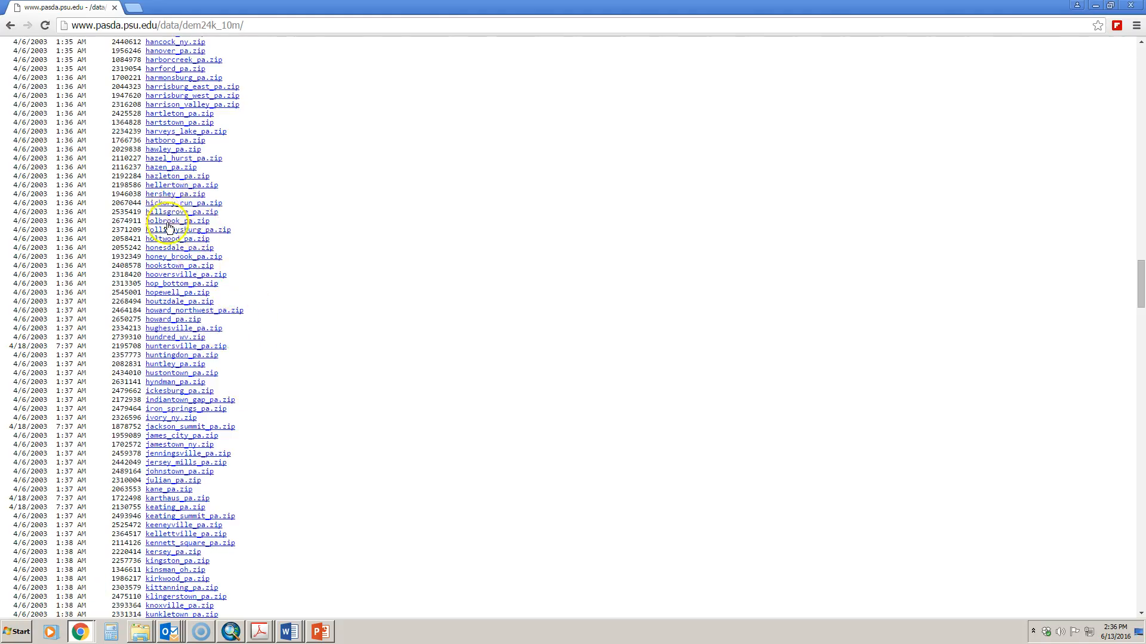
scroll(168, 229, "up", 4)
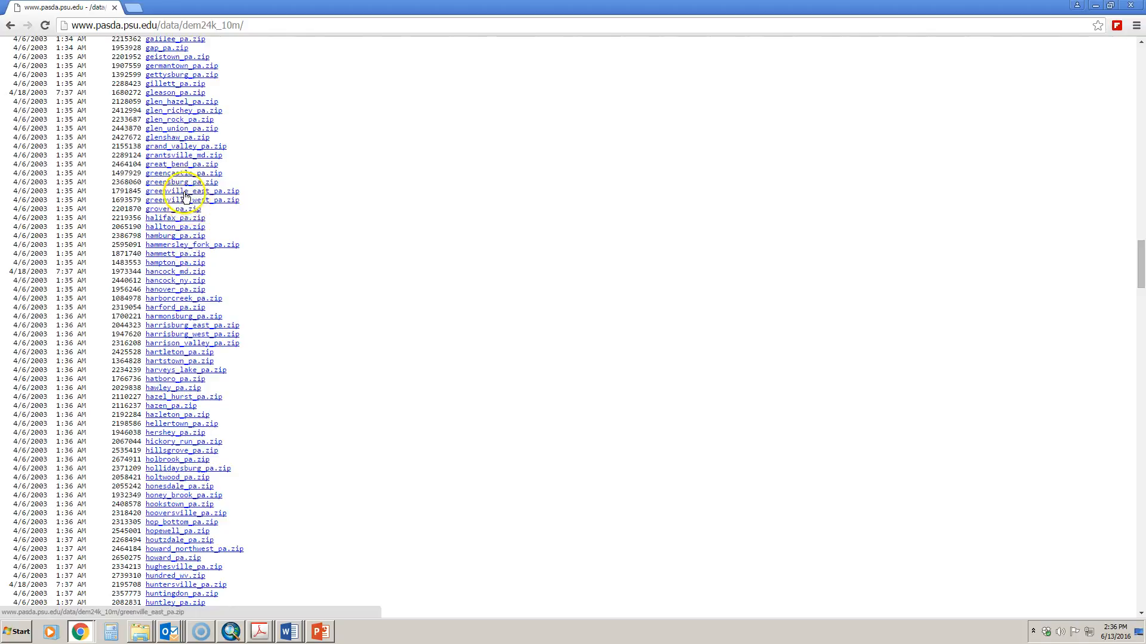
scroll(191, 223, "up", 3)
left_click(196, 126)
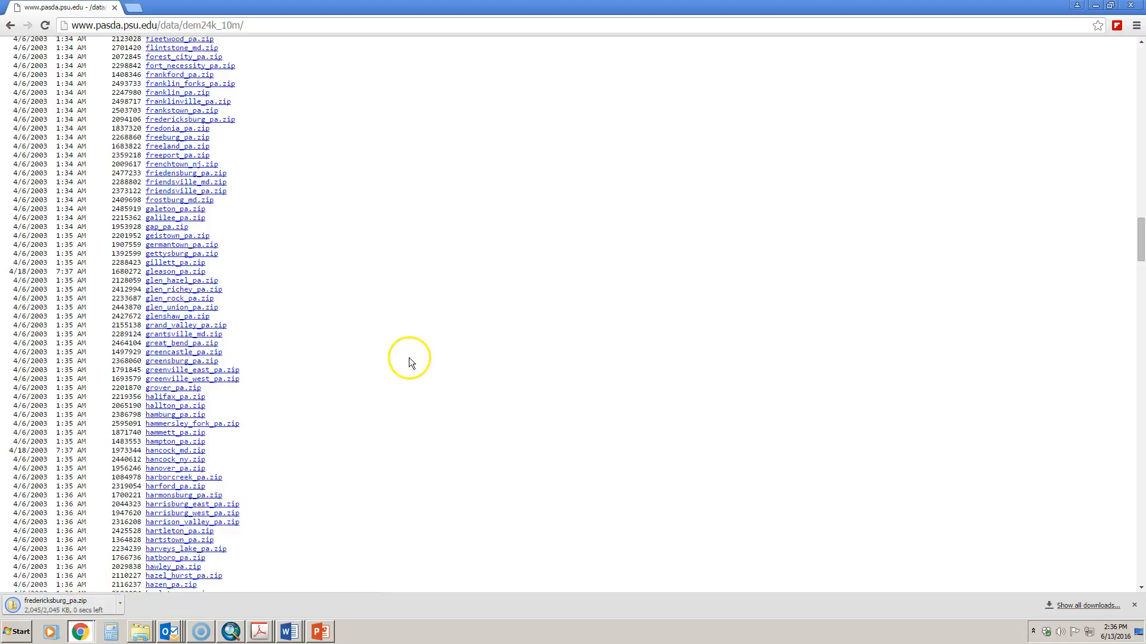
Step: Return to the PASDA search results and open the download directory of "PAMAP Program - 3.2 ft Digital Elevation Model"
left_click(11, 26)
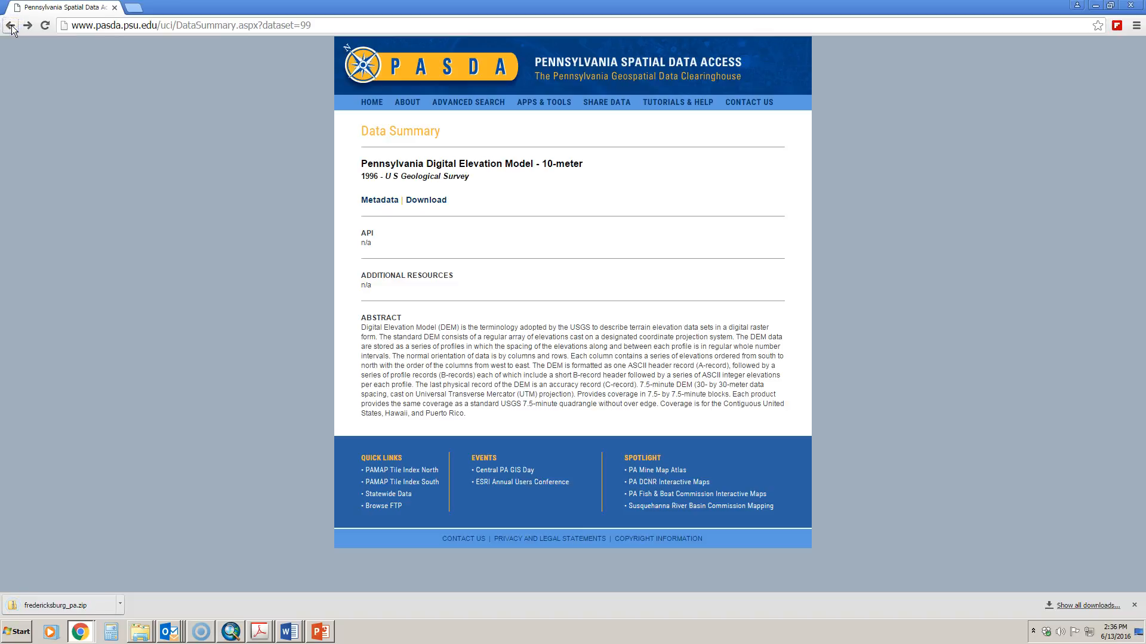
left_click(11, 26)
scroll(163, 401, "up", 5)
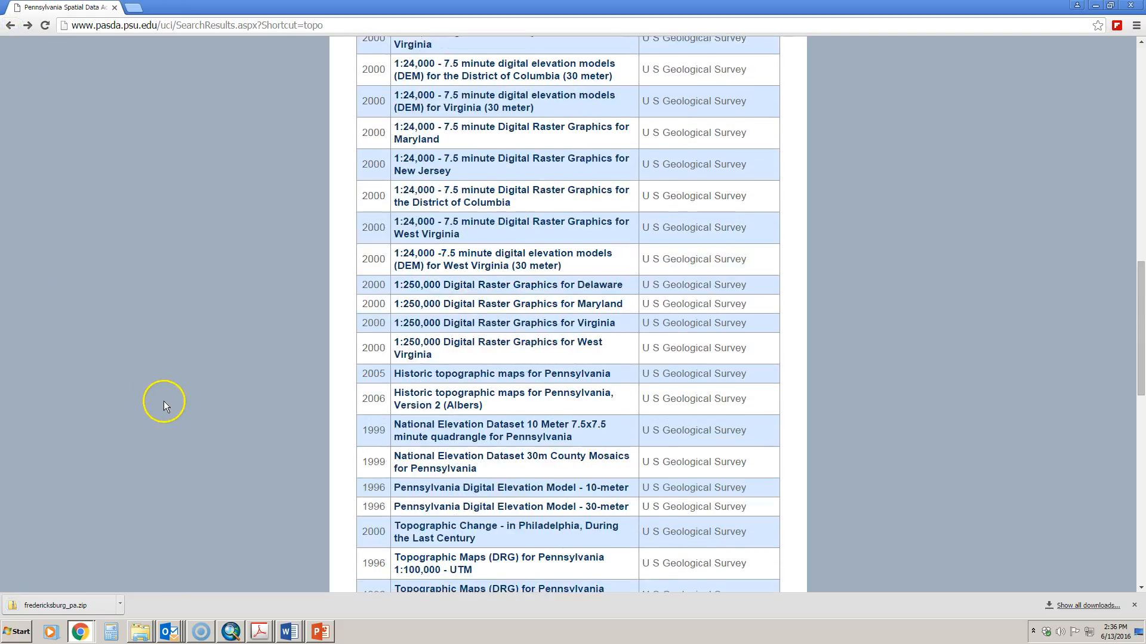
scroll(163, 401, "up", 11)
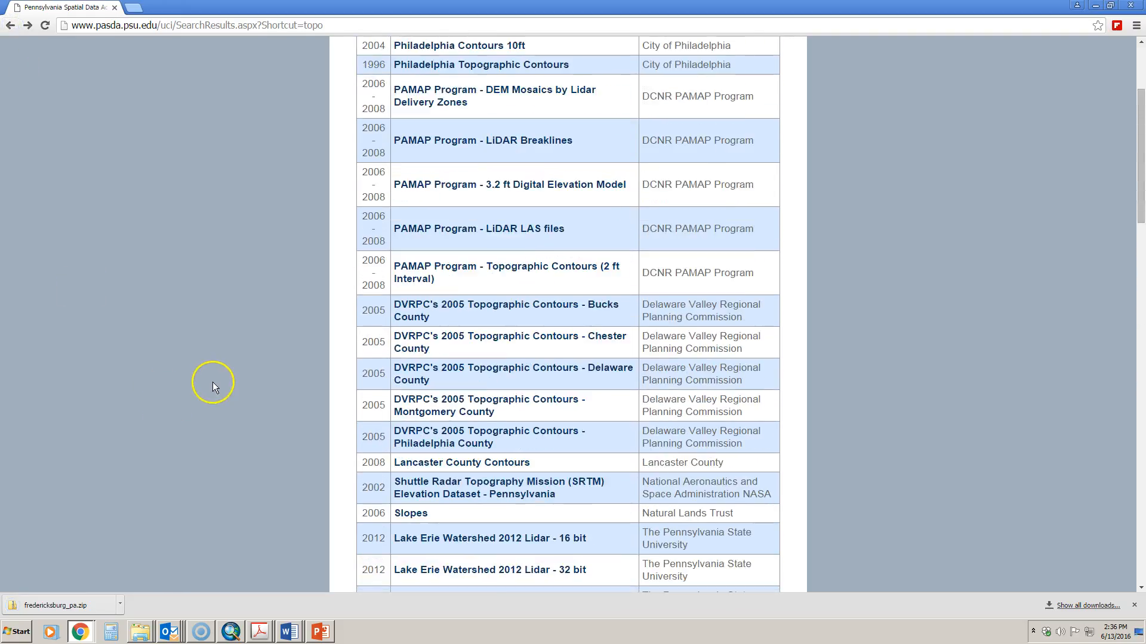
left_click(532, 187)
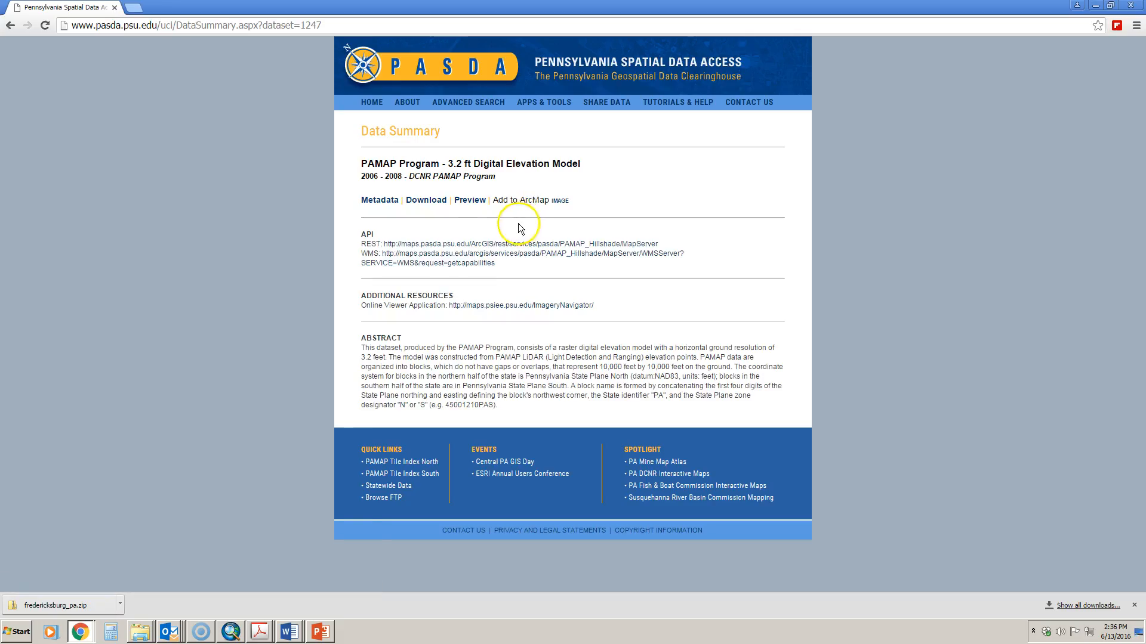
left_click(438, 201)
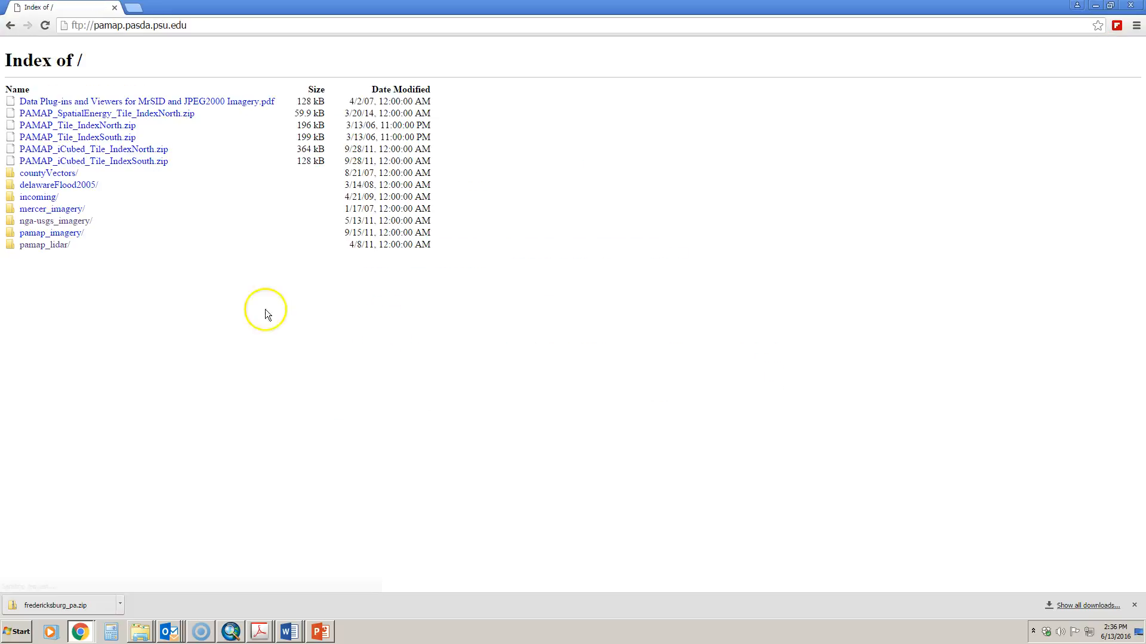
Step: Open the pamap_lidar/cycle1/DEM_mosaics directory and look through the 1m and 3m county mosaic zip files
left_click(47, 249)
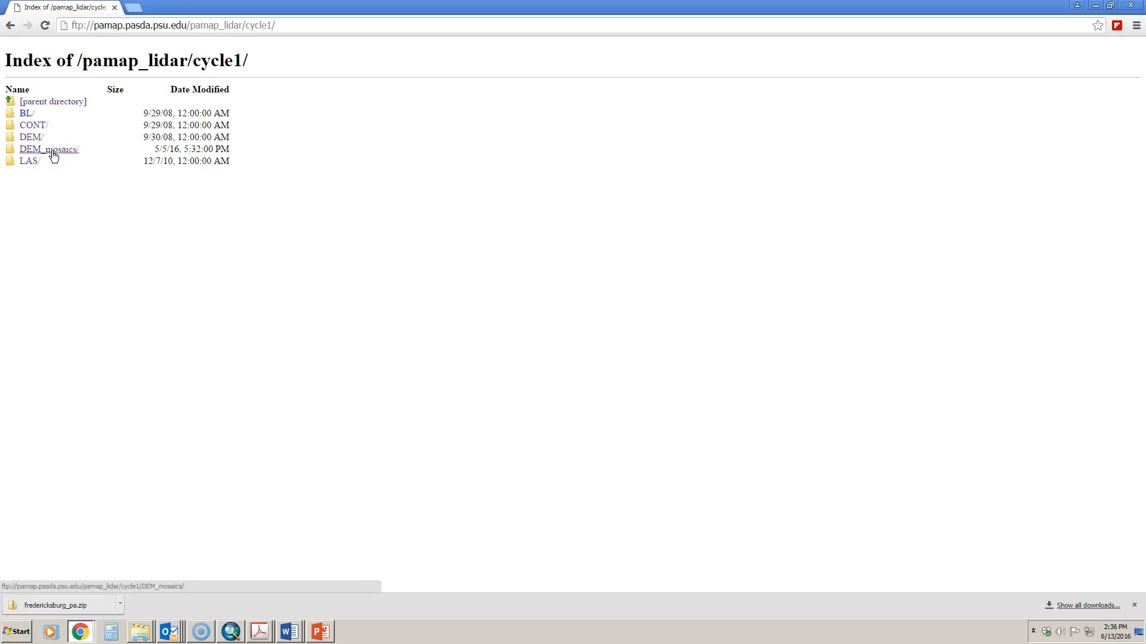
left_click(52, 151)
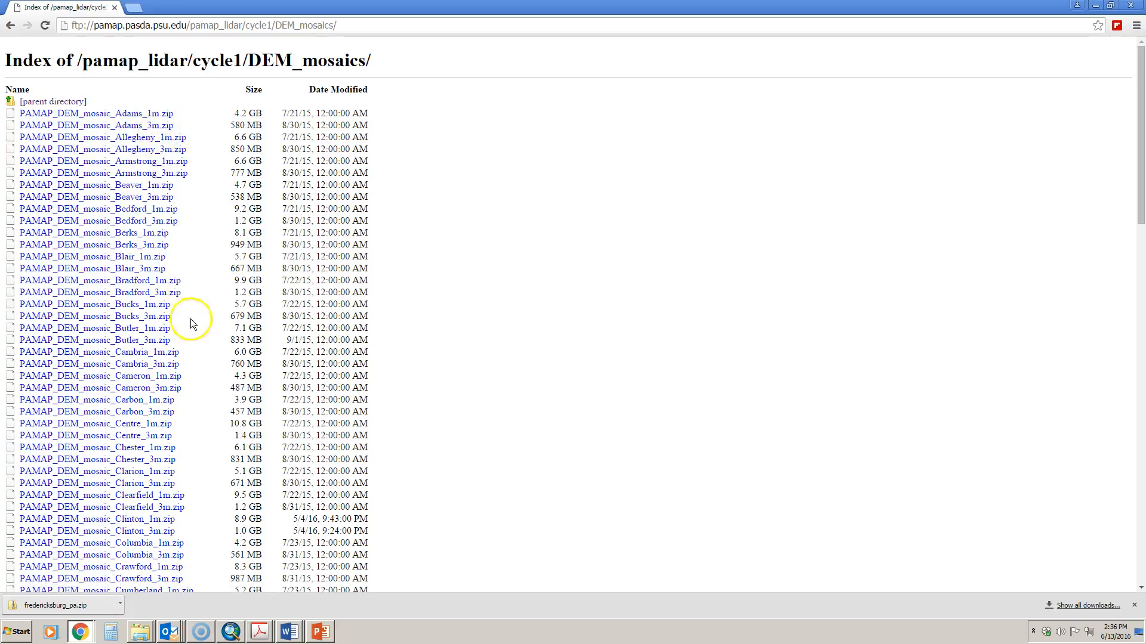
scroll(261, 426, "down", 4)
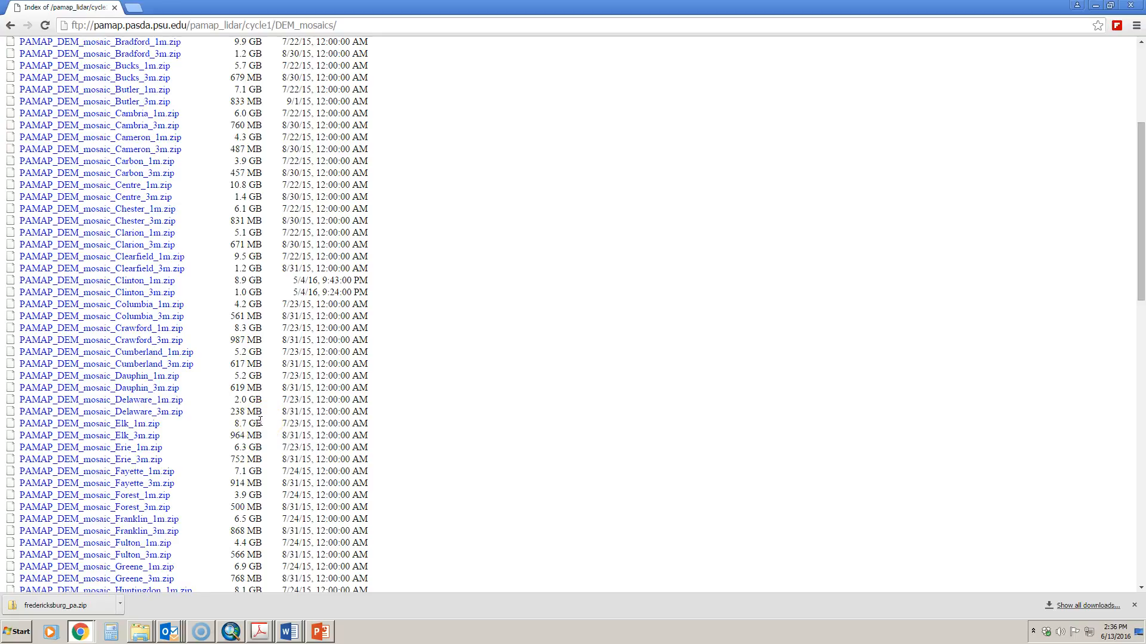
scroll(259, 421, "down", 4)
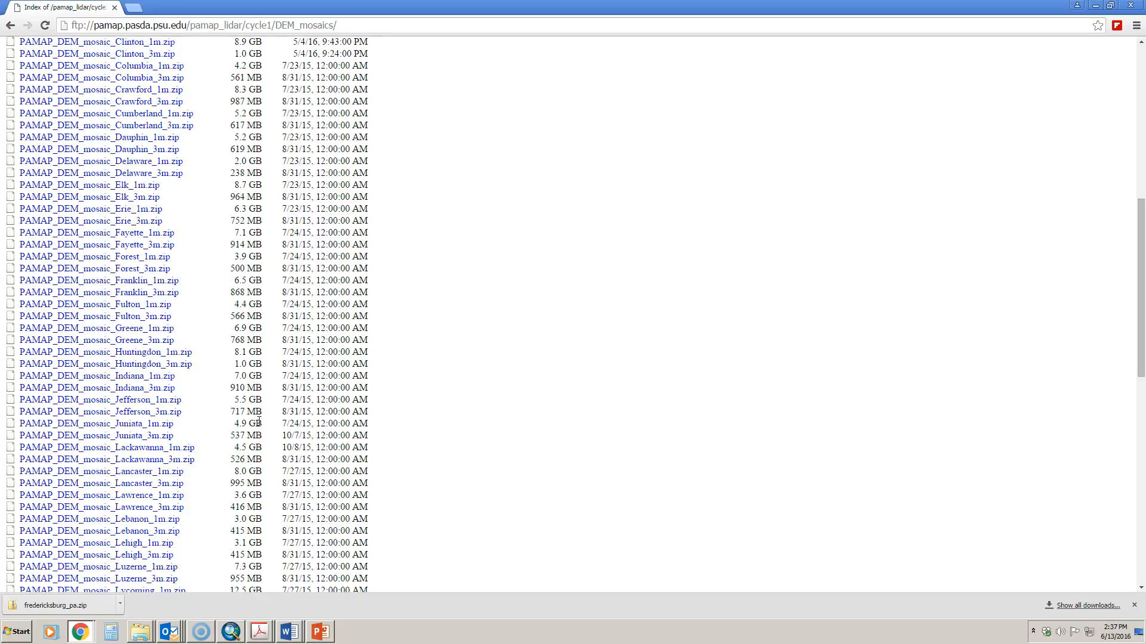
scroll(259, 421, "up", 9)
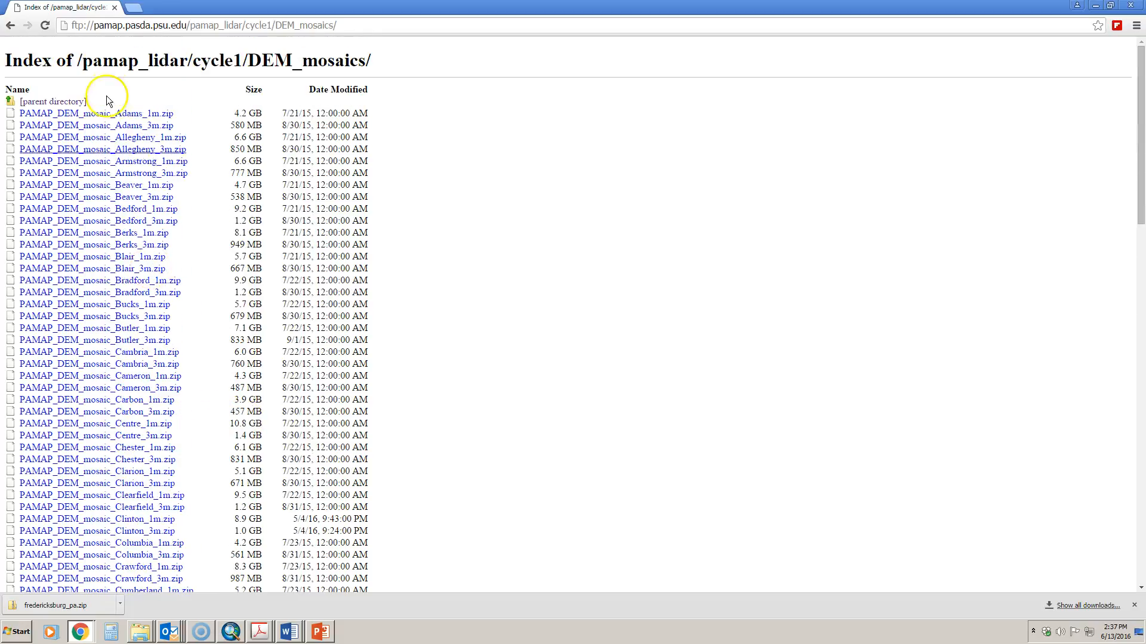
Step: Go back to the cycle1 directory and open the South folder inside DEM
left_click(11, 26)
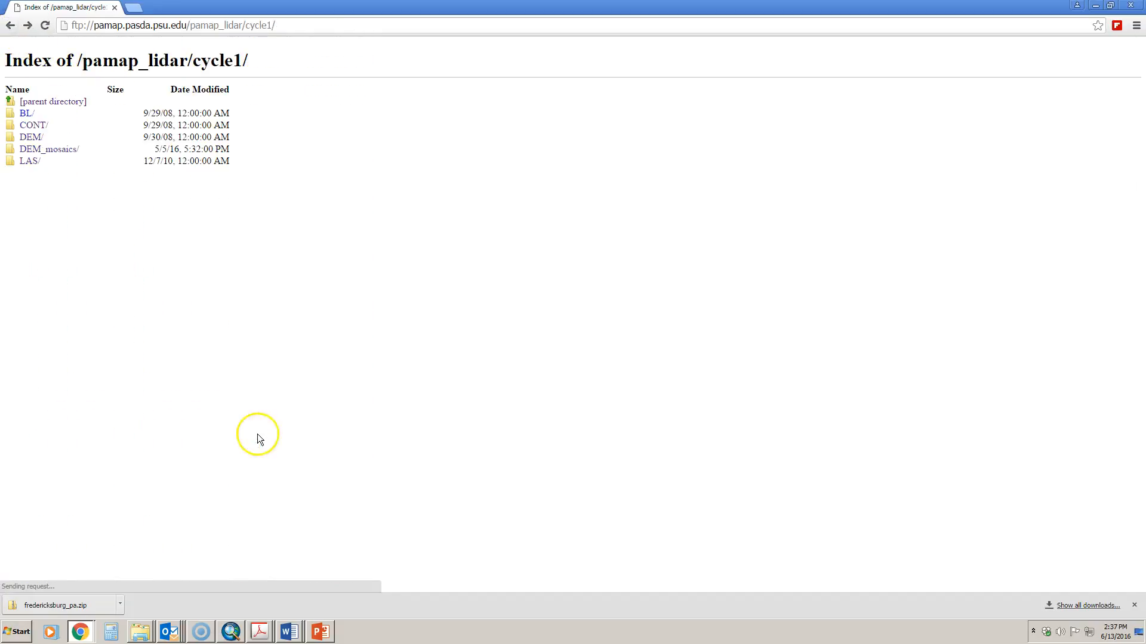
left_click(27, 138)
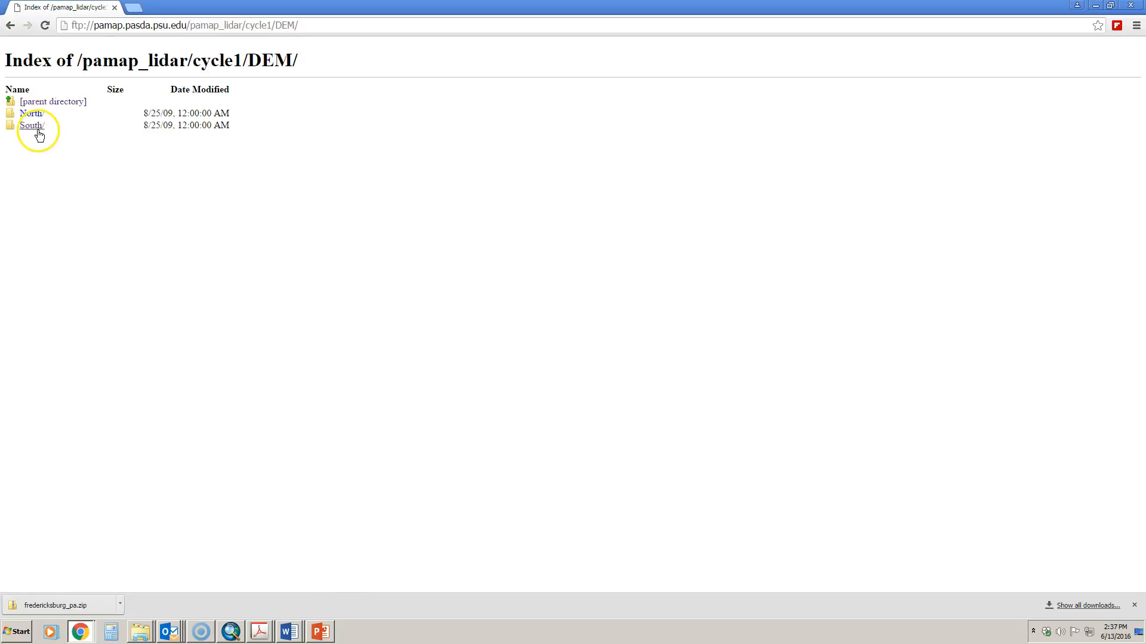
left_click(38, 133)
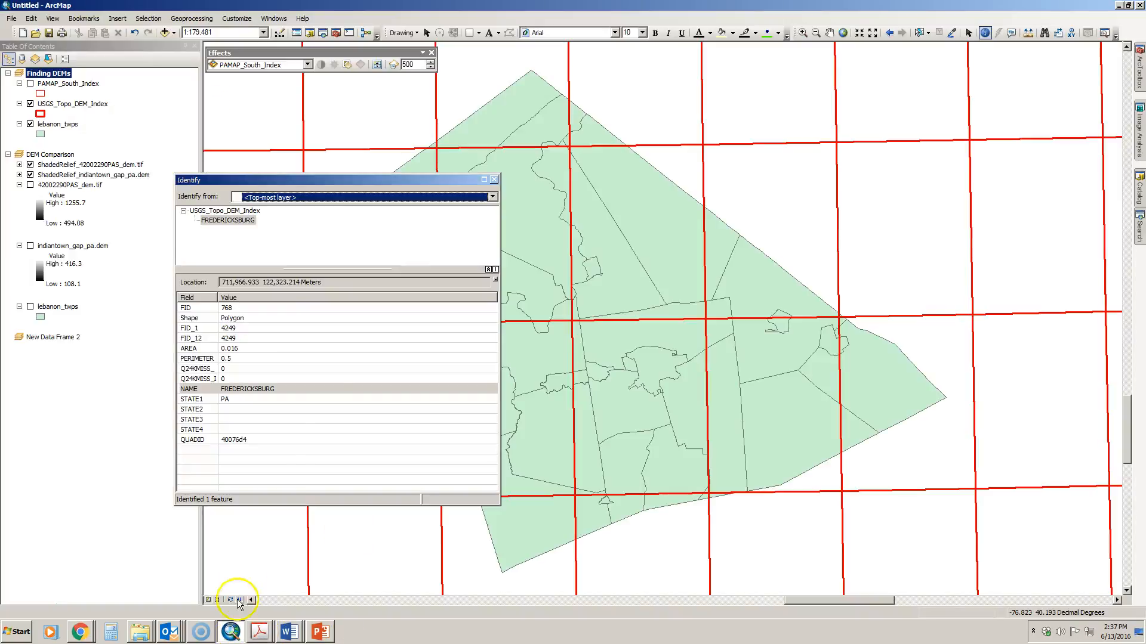
Step: In ArcMap, display PAMAP_South_Index instead of USGS_Topo_DEM_Index, identify a tile in the county's north to check its TILEID, and close the results
left_click(237, 596)
left_click(494, 179)
left_click(30, 103)
left_click(30, 84)
left_click(596, 231)
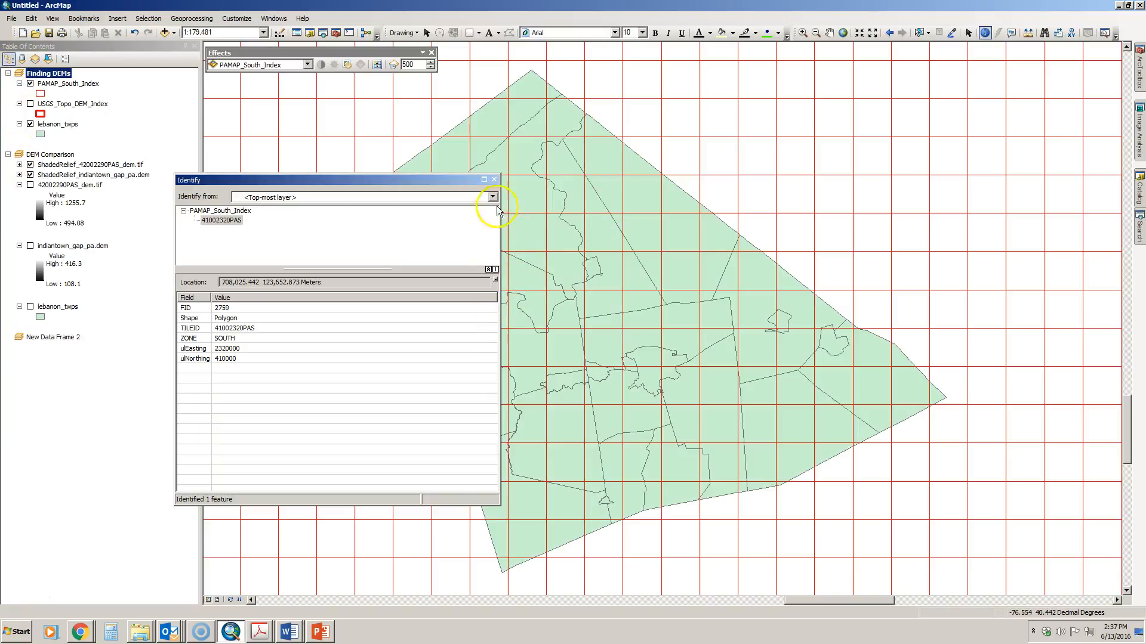
left_click(494, 179)
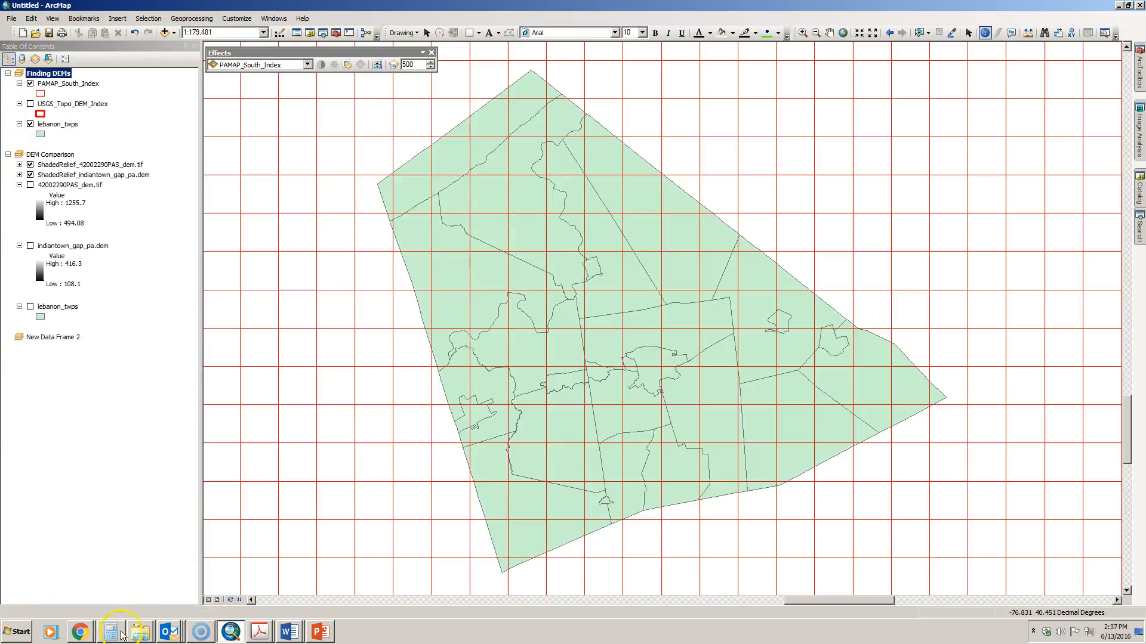
Step: Switch back to Chrome, search the DEM/South/2008/40000000 directory for 41002320, and download 41002320PAS_dem.zip
left_click(80, 632)
left_click(96, 590)
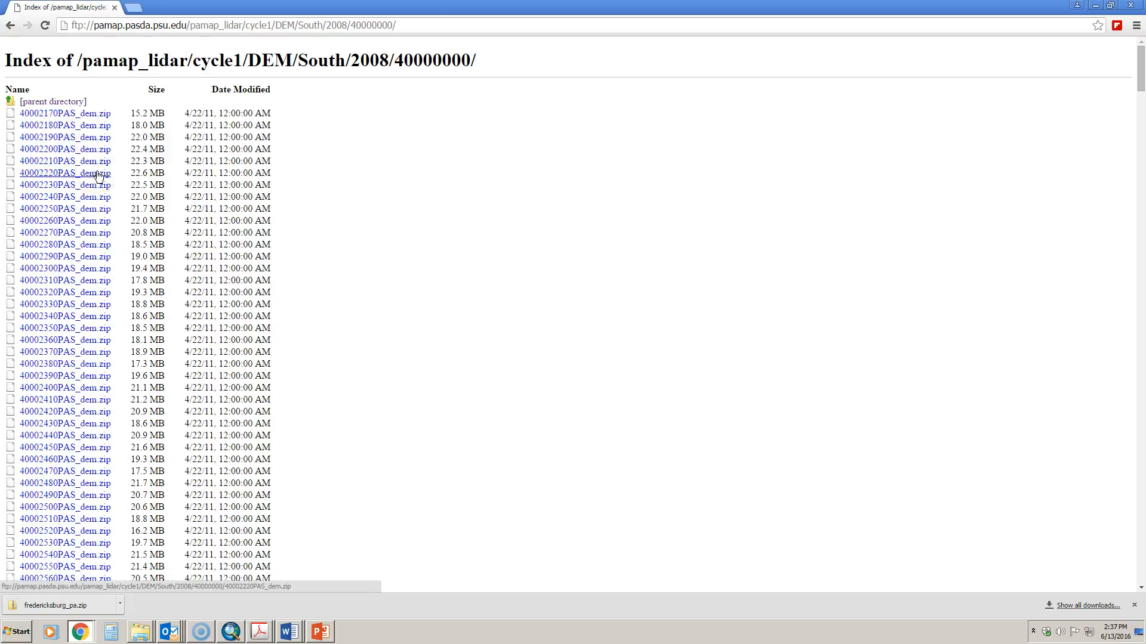
key("ctrl+f")
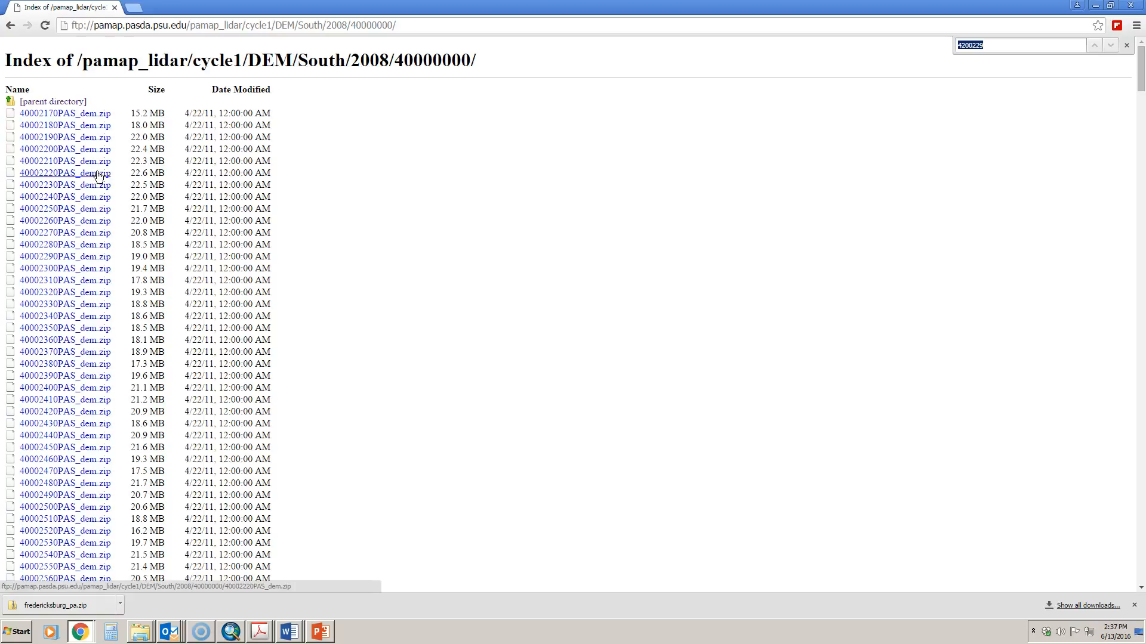
type("4100")
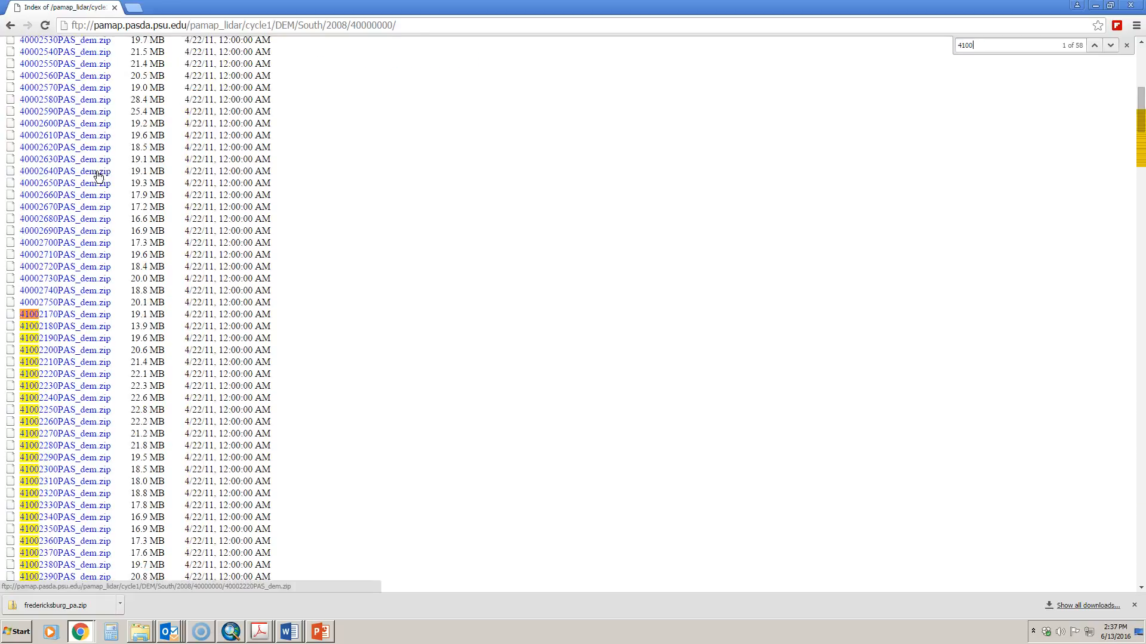
type("2320")
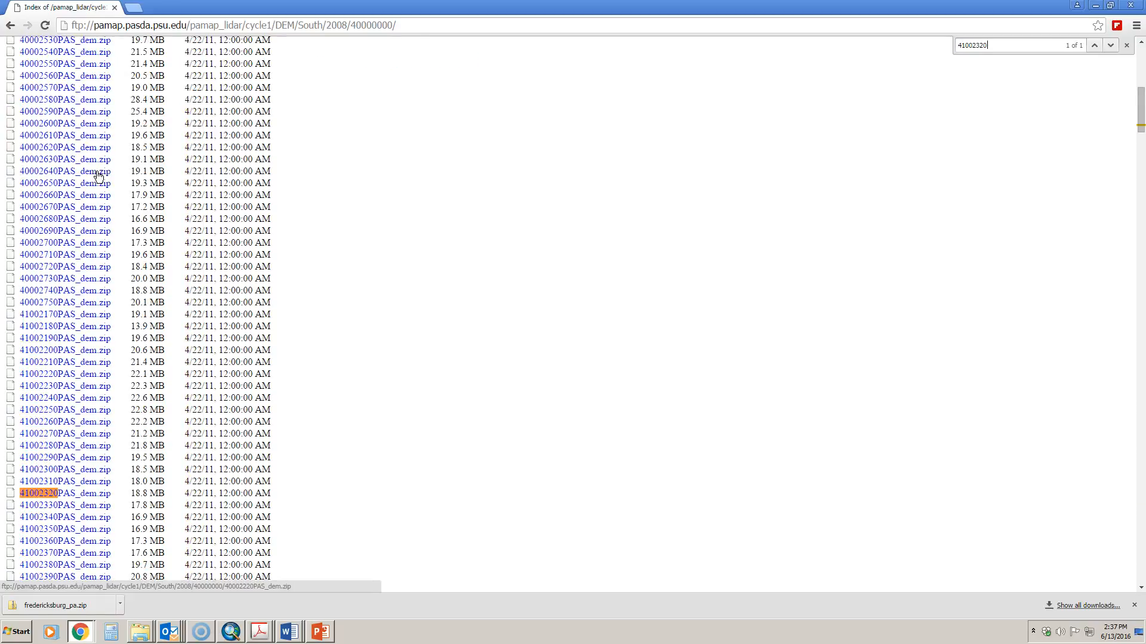
left_click(54, 494)
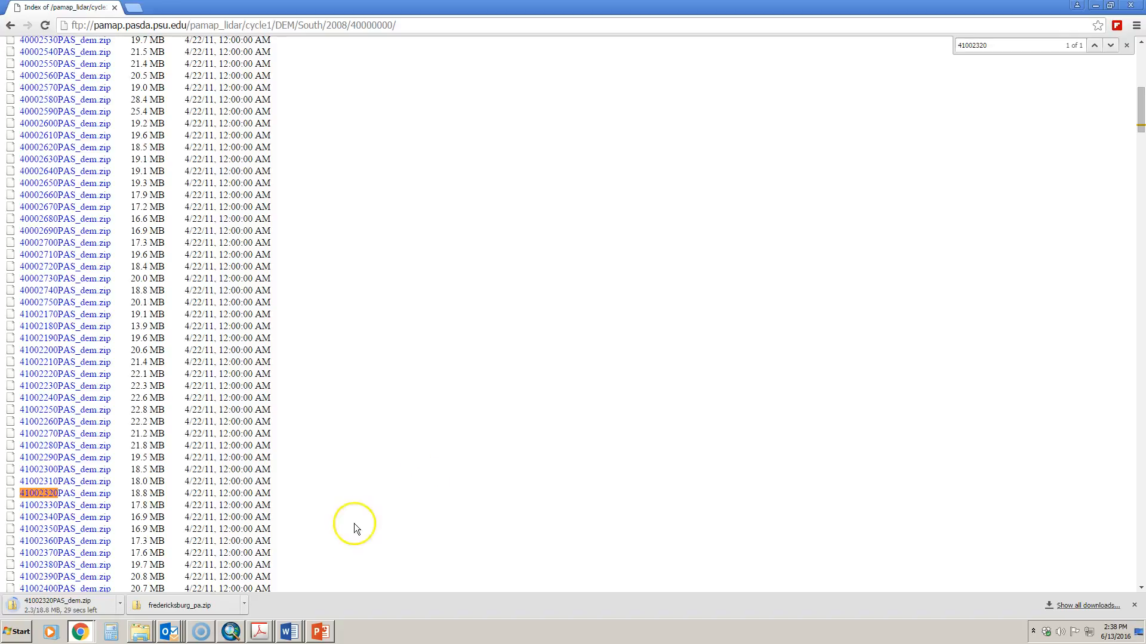
Step: Go back from the FTP directories to the PASDA data summary page and open the Pennsylvania Imagery Navigator from the online applications
scroll(349, 507, "up", 4)
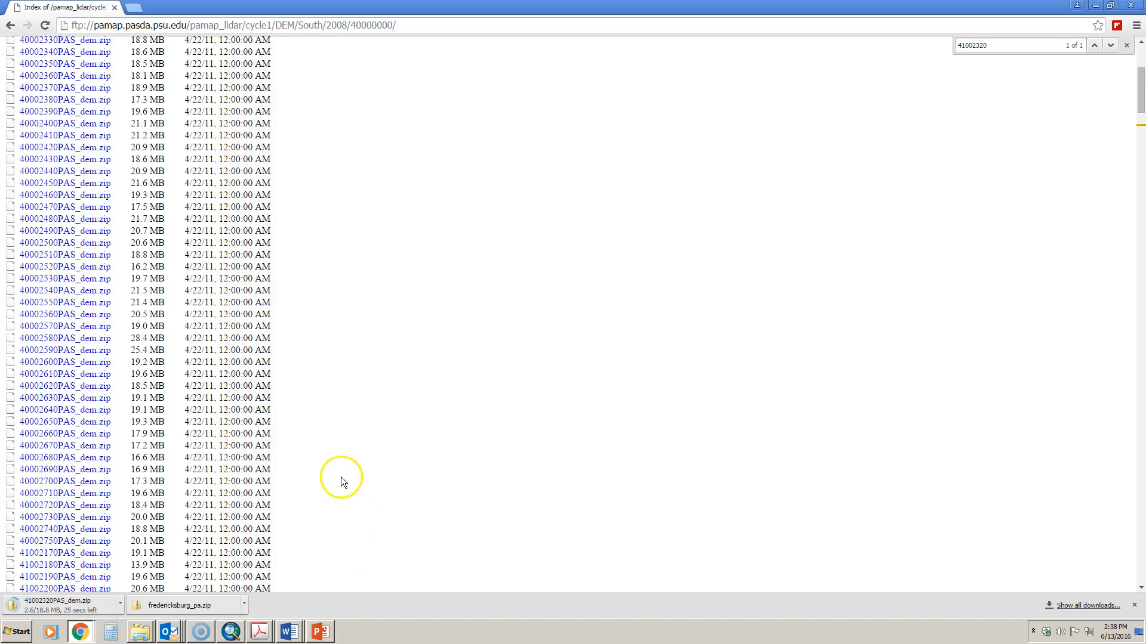
left_click(12, 27)
left_click(13, 28)
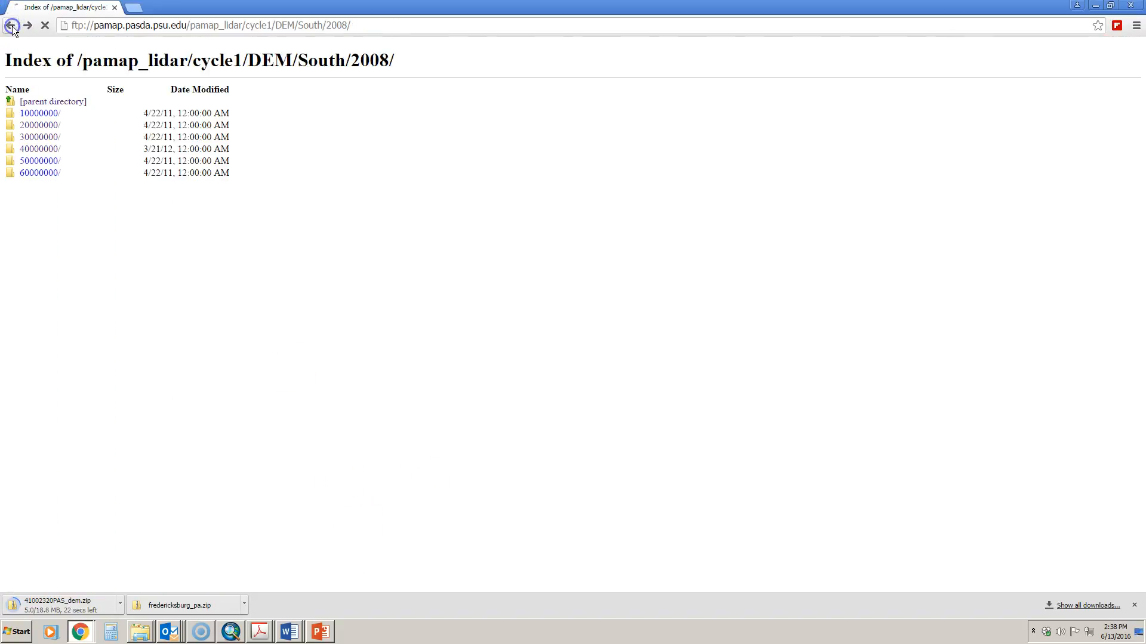
left_click(12, 27)
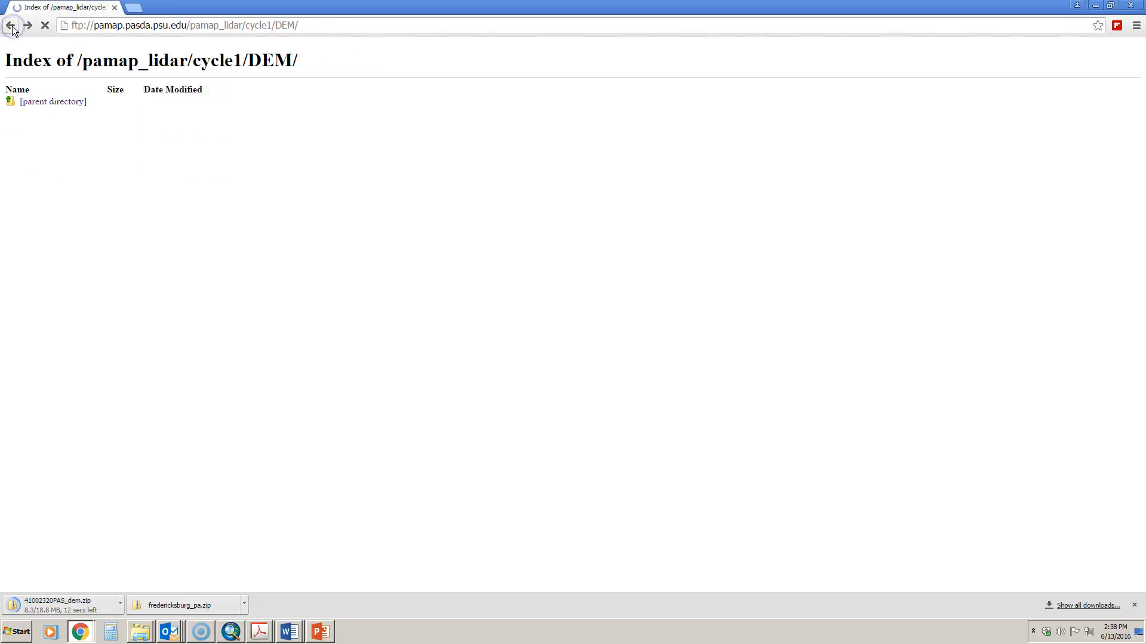
left_click(12, 28)
left_click(12, 28)
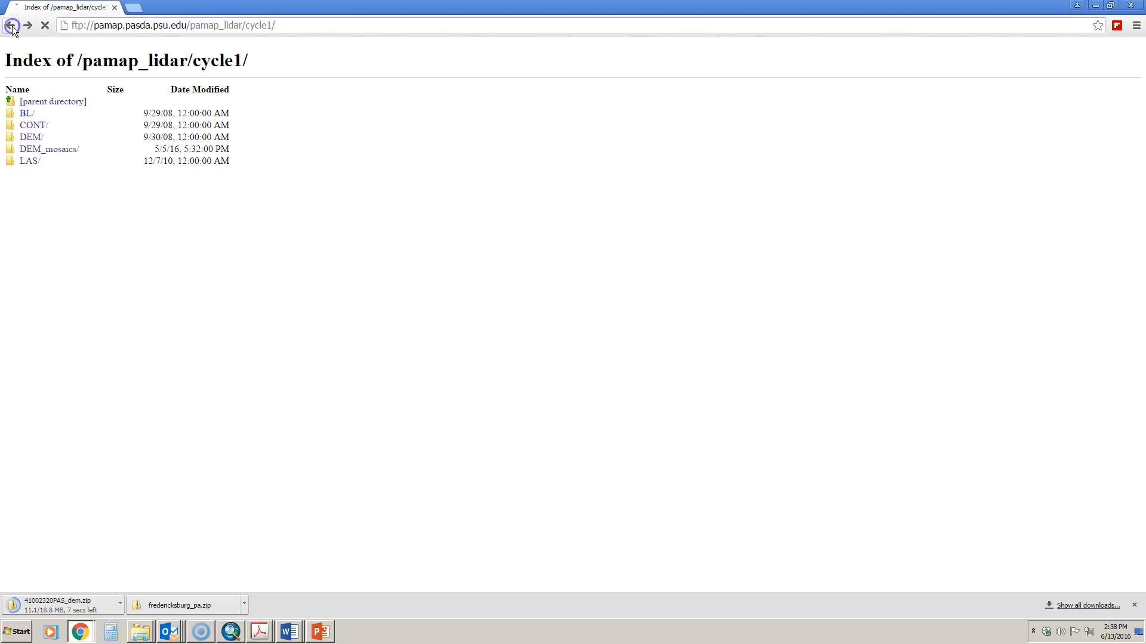
left_click(11, 27)
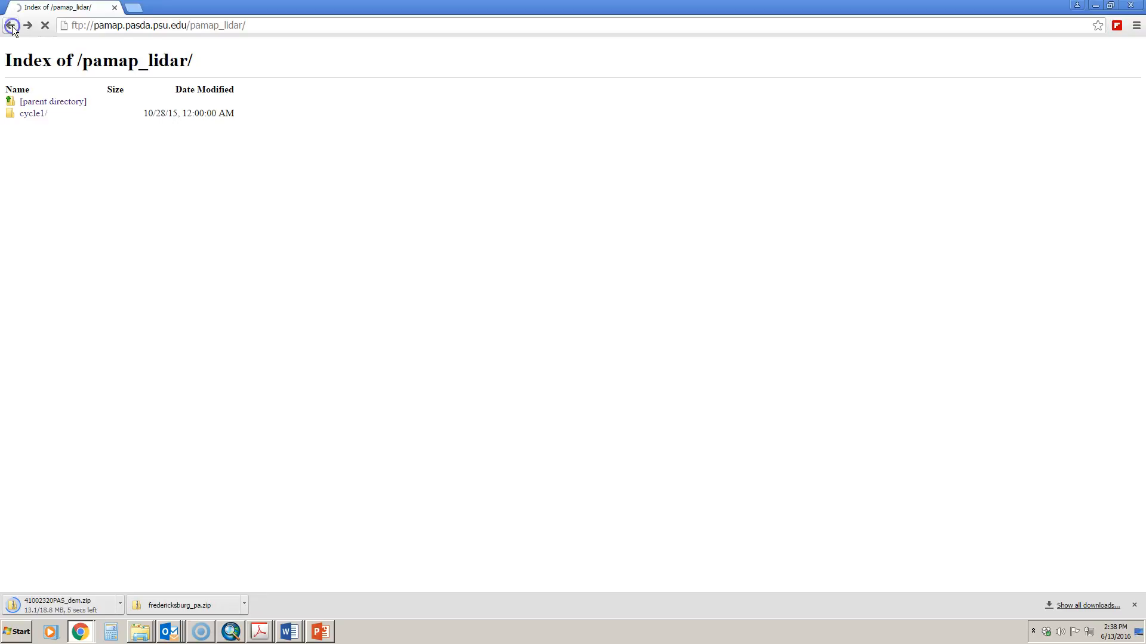
left_click(10, 26)
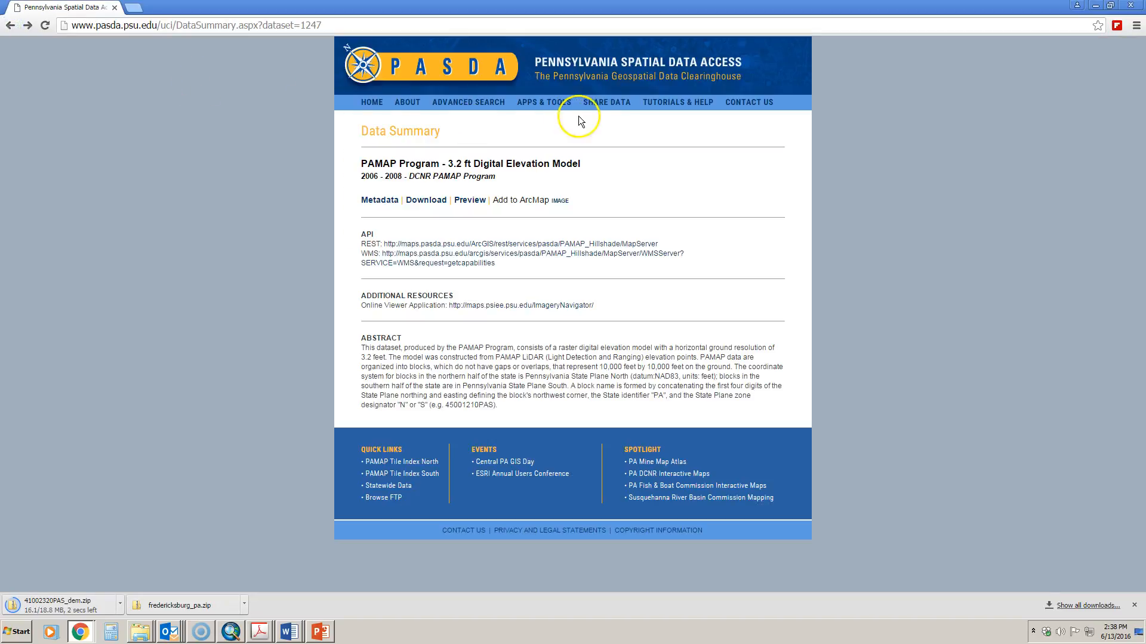
left_click(548, 104)
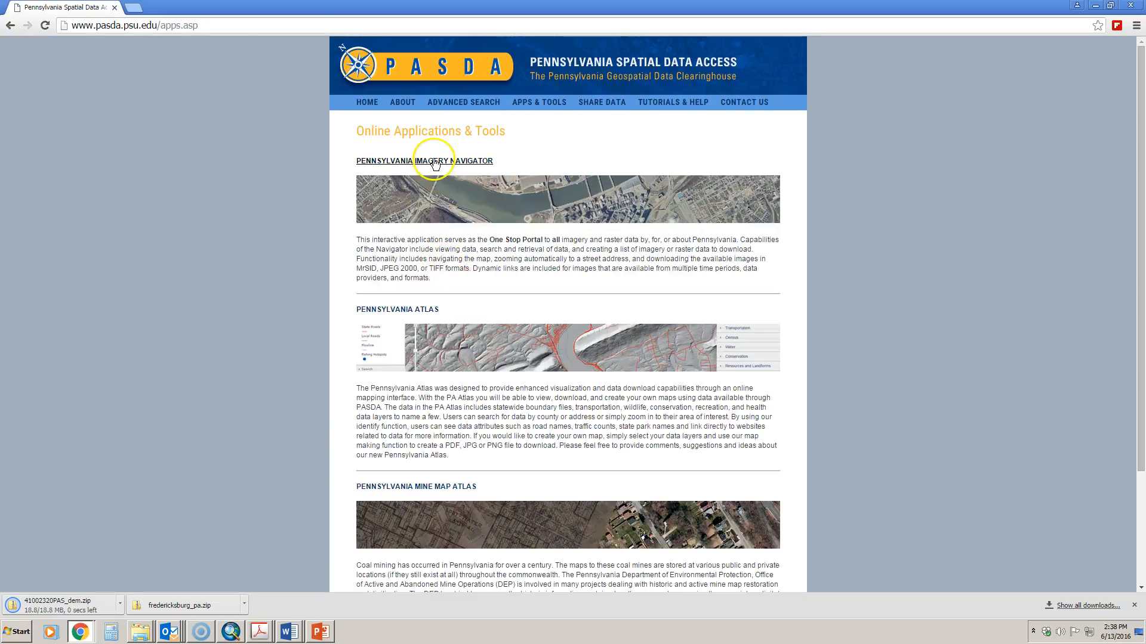
left_click(433, 161)
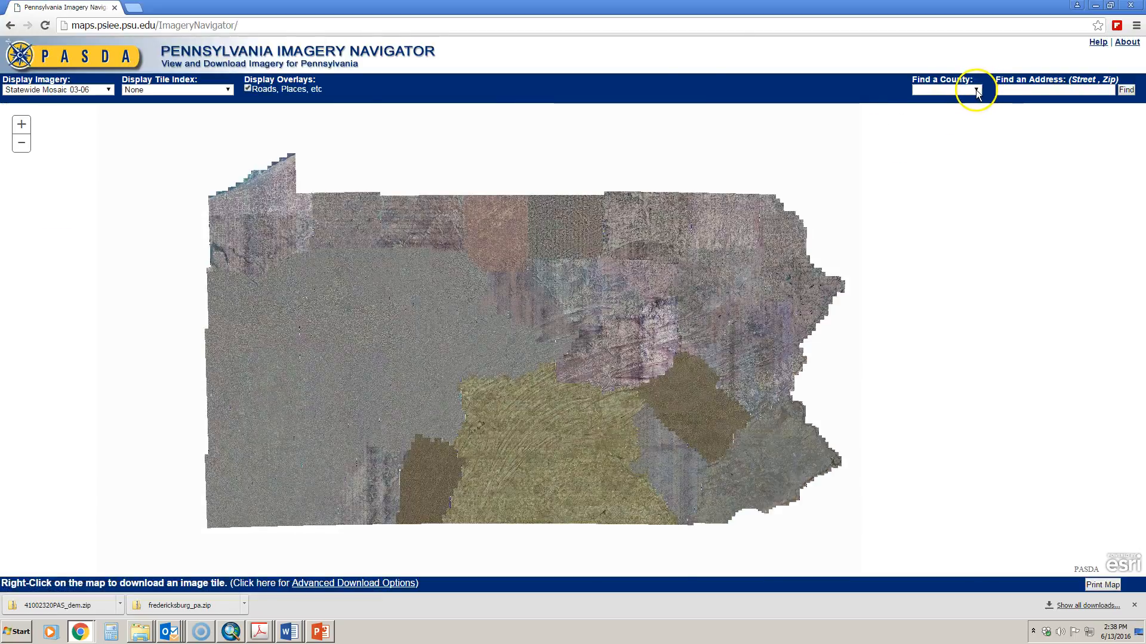
Step: Find Lebanon County on the Imagery Navigator map
left_click(976, 91)
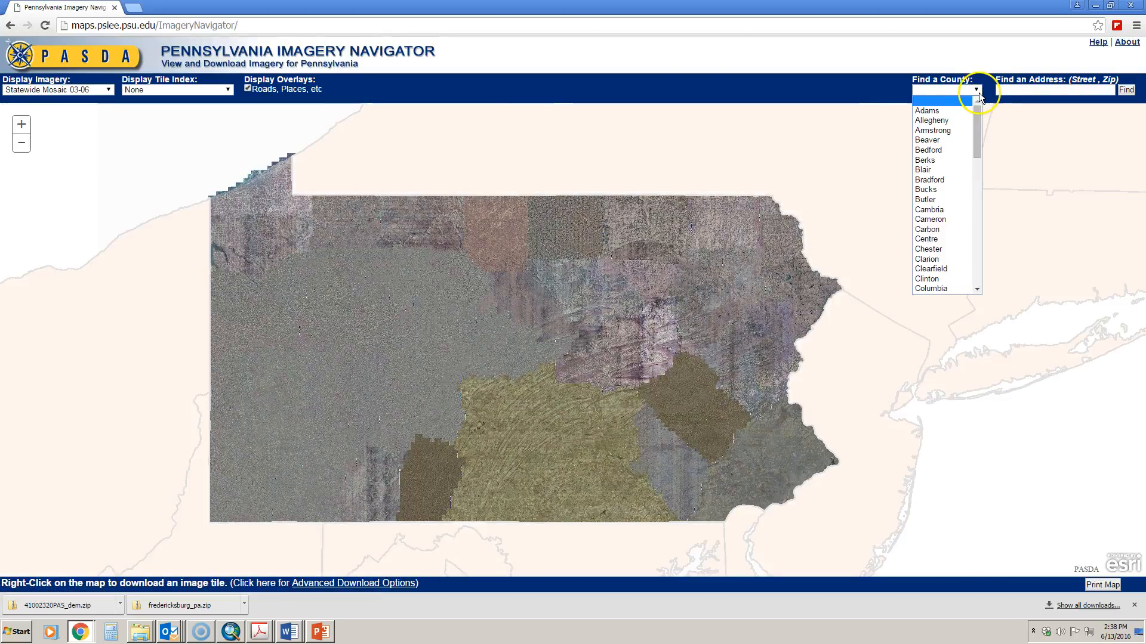
left_click_drag(979, 152, 979, 226)
left_click(933, 198)
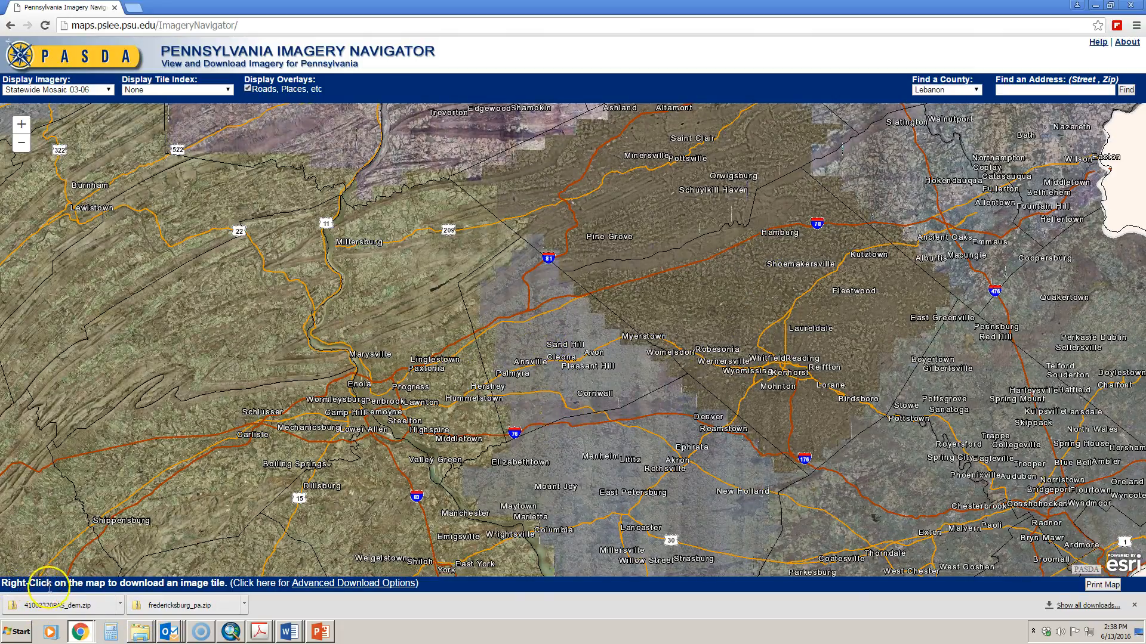
Step: Bring up the PASDA download links for a spot in northern Lebanon County, review the Maps & Elevation entries, and close them
right_click(542, 297)
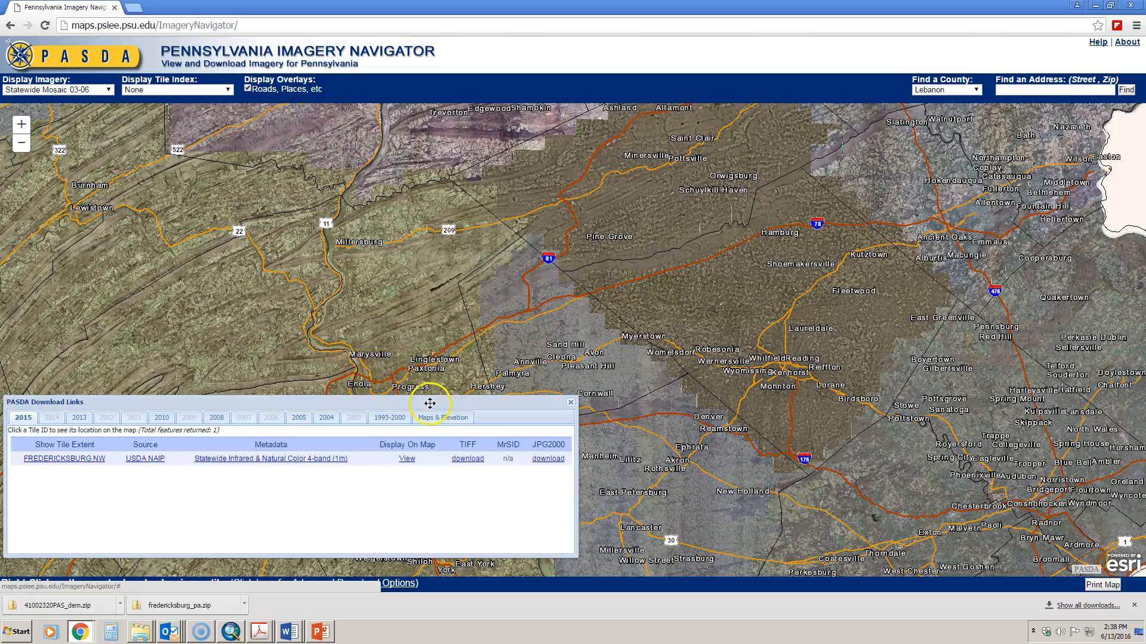
left_click_drag(429, 404, 664, 289)
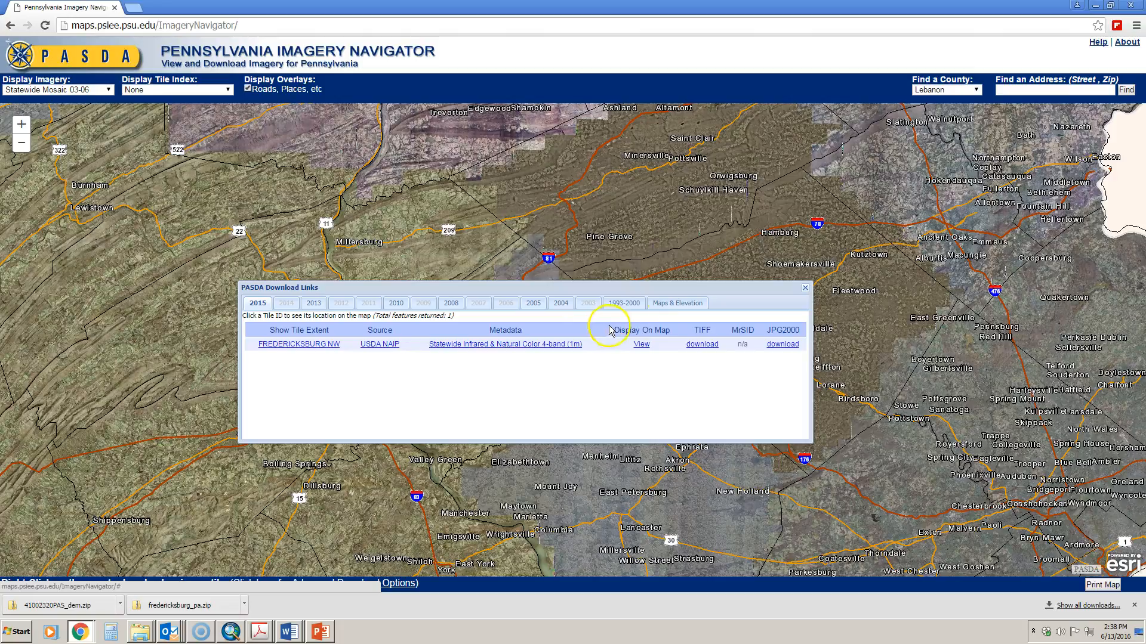
left_click(681, 306)
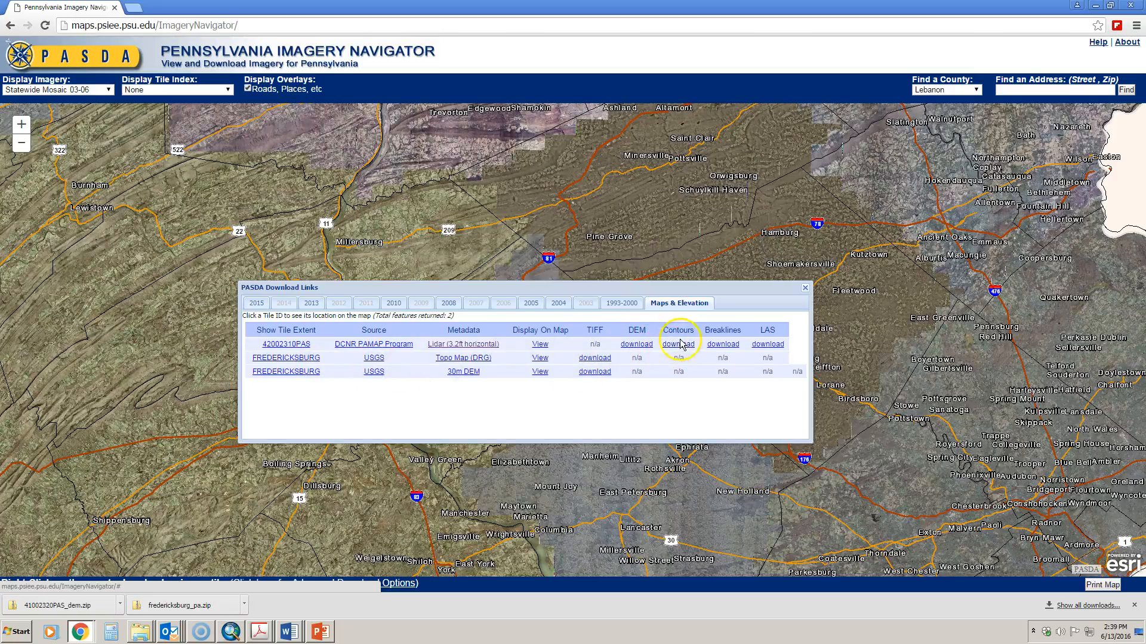
left_click(310, 400)
left_click(301, 399)
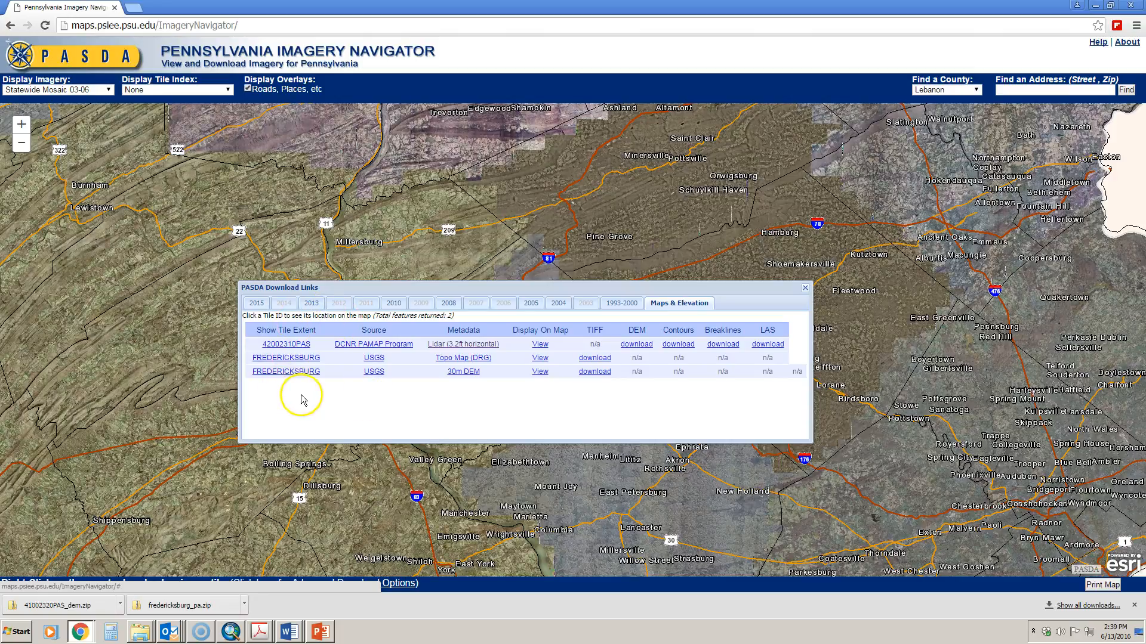
left_click(804, 292)
Step: Switch to the DEMs presentation in PowerPoint and show the Raster Formats slide
left_click(322, 633)
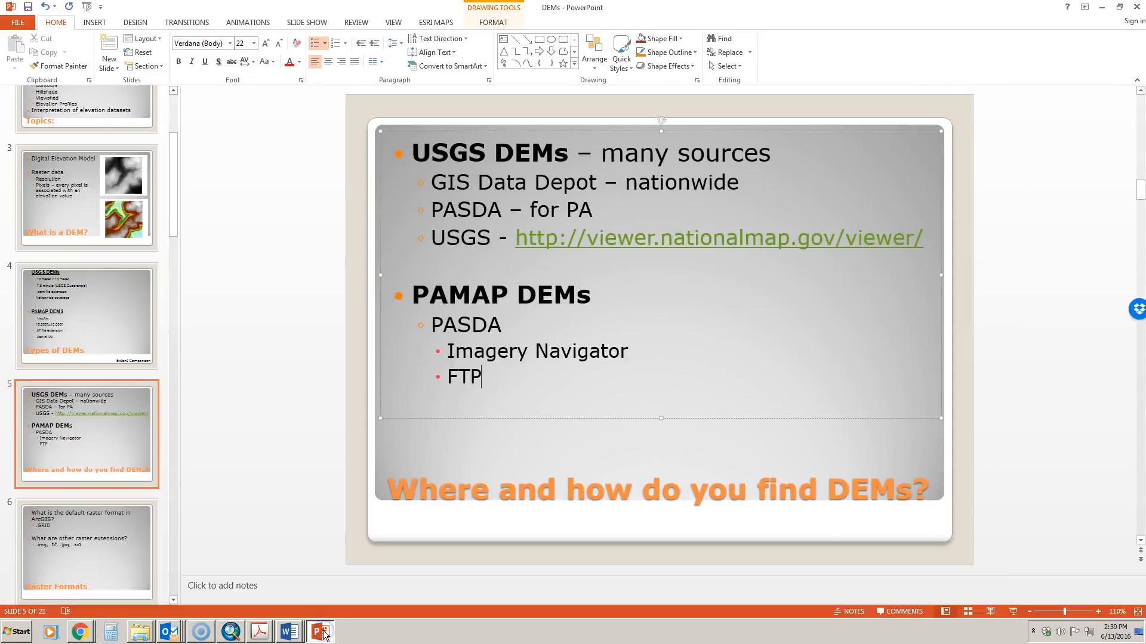
left_click(129, 547)
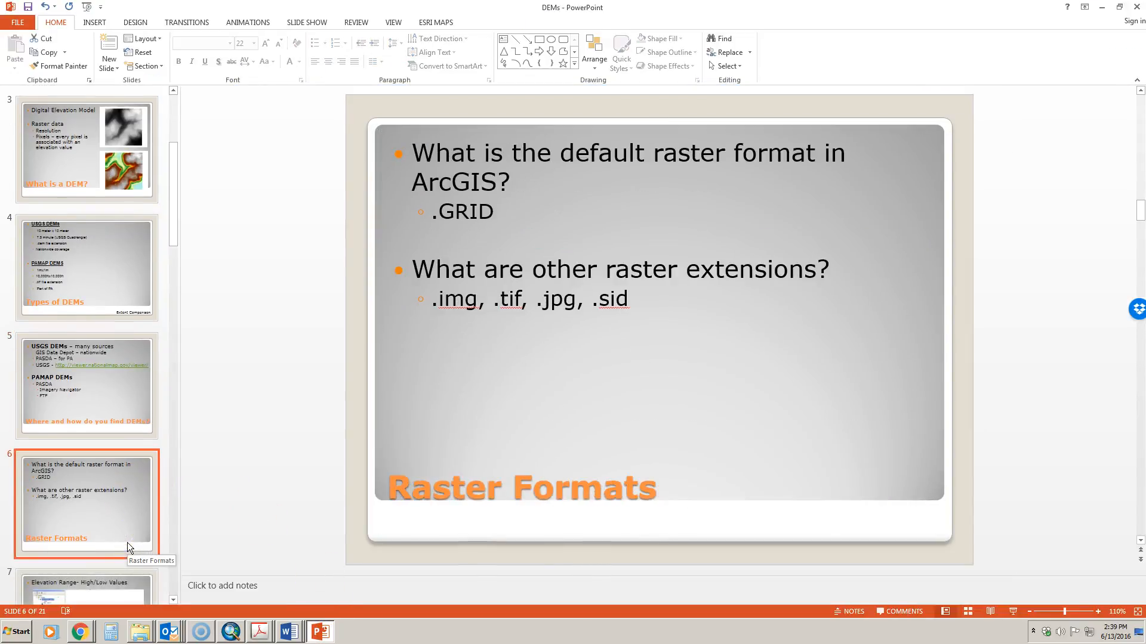
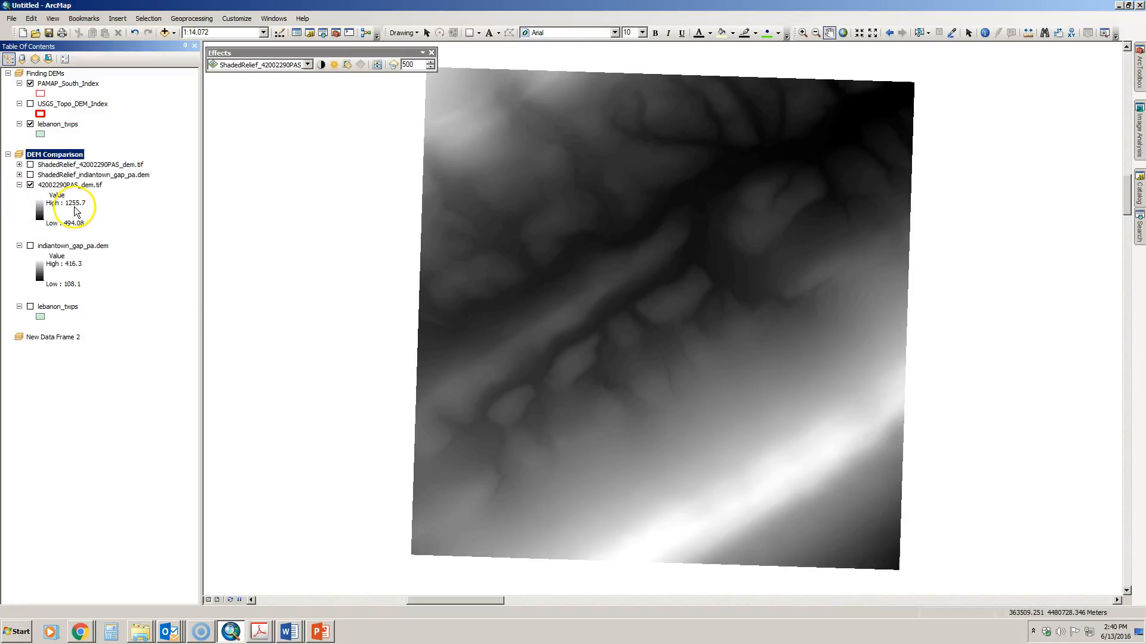
Step: In ArcMap's DEM Comparison data frame, display indiantown_gap_pa.dem instead of 42002290PAS_dem.tif and zoom to its extent
left_click(30, 185)
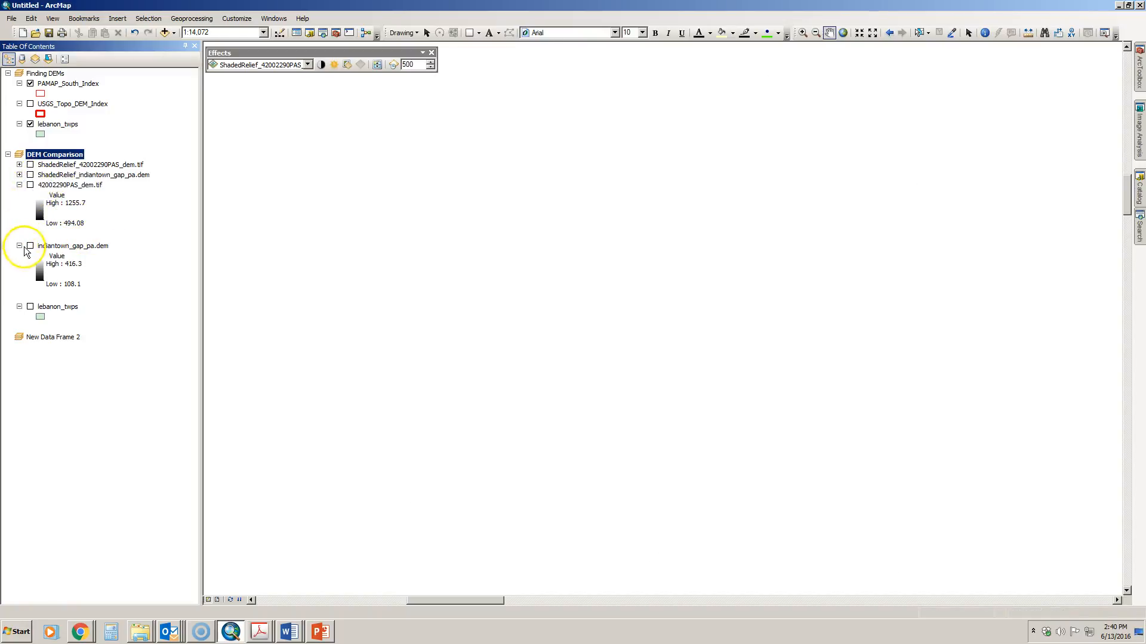
left_click(30, 246)
right_click(48, 245)
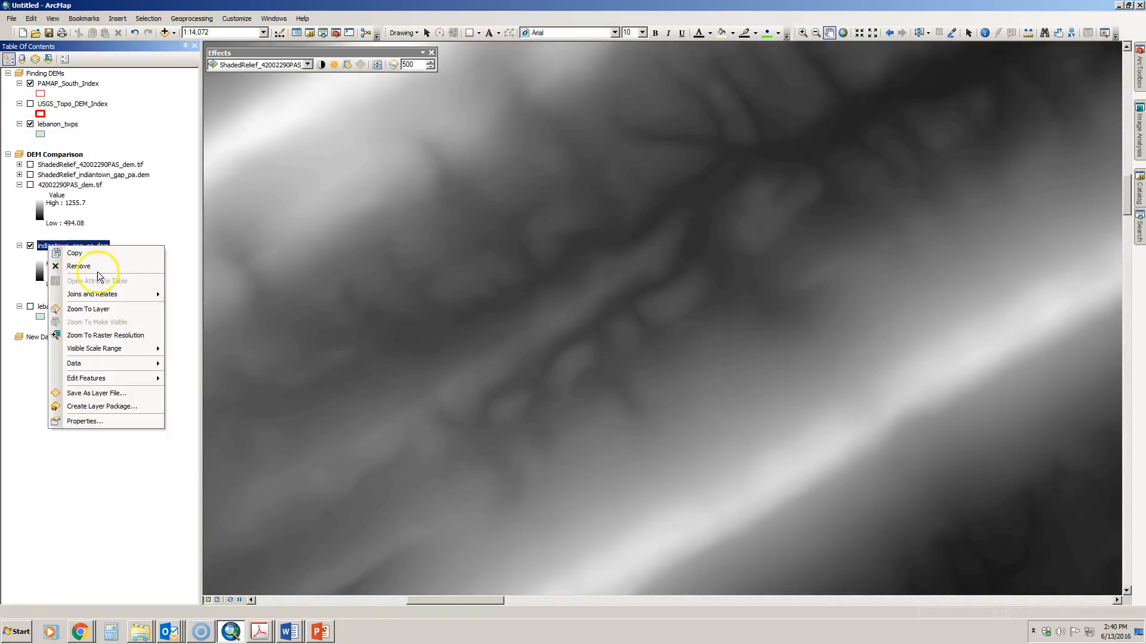
left_click(89, 309)
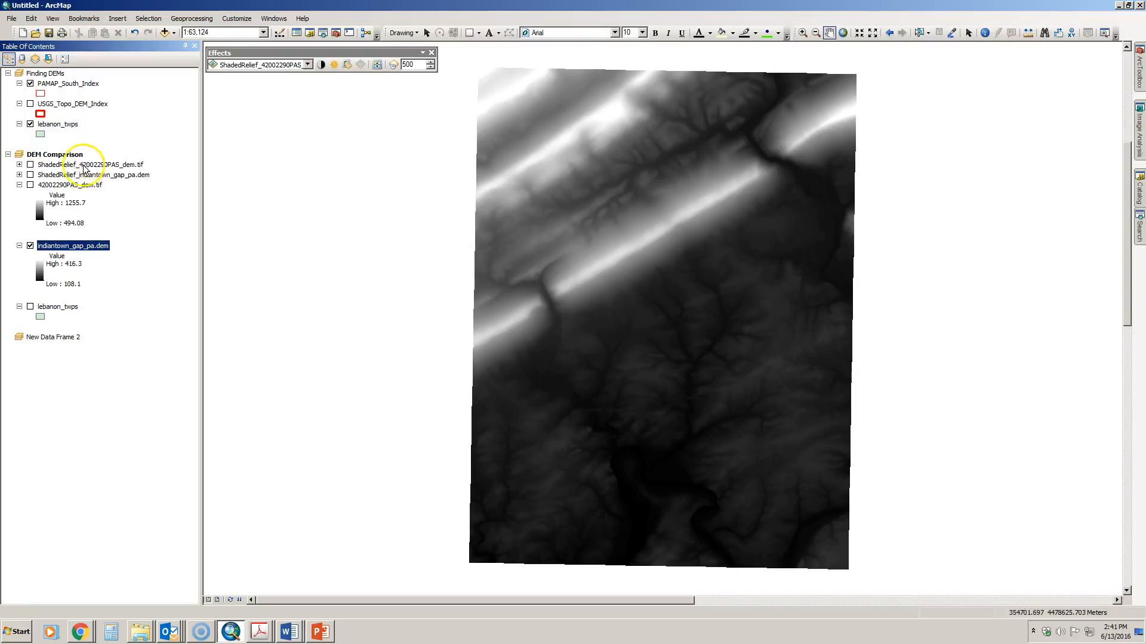
Step: Check the cell size and linear unit in the source properties of 42002290PAS_dem.tif, then close them without changes
left_click(80, 186, "ctrl")
left_click(79, 188)
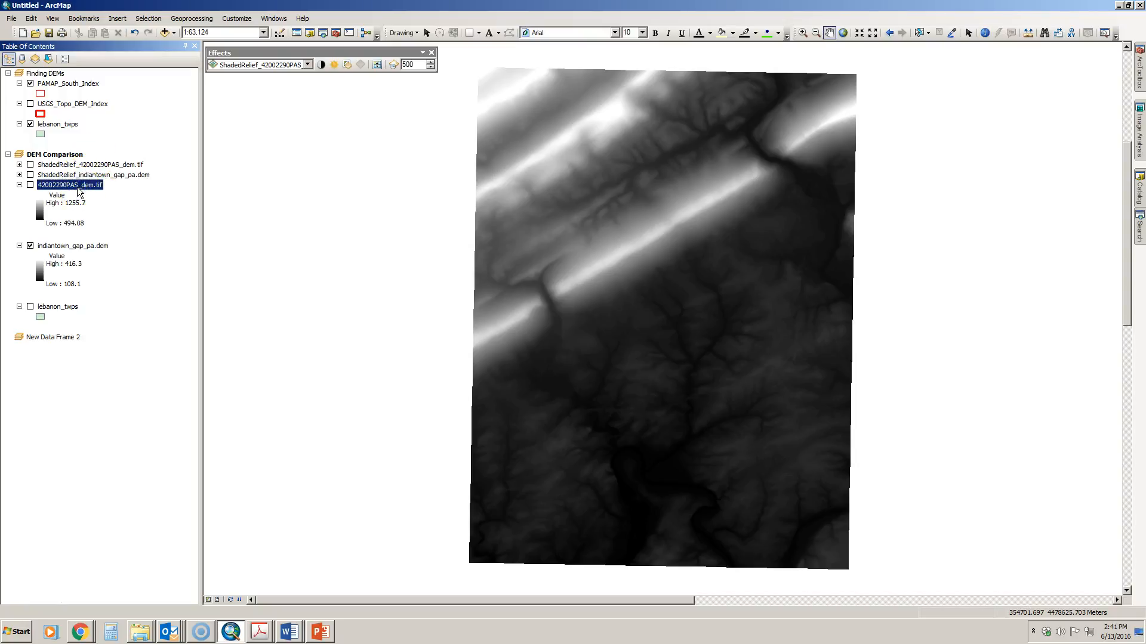
right_click(78, 189)
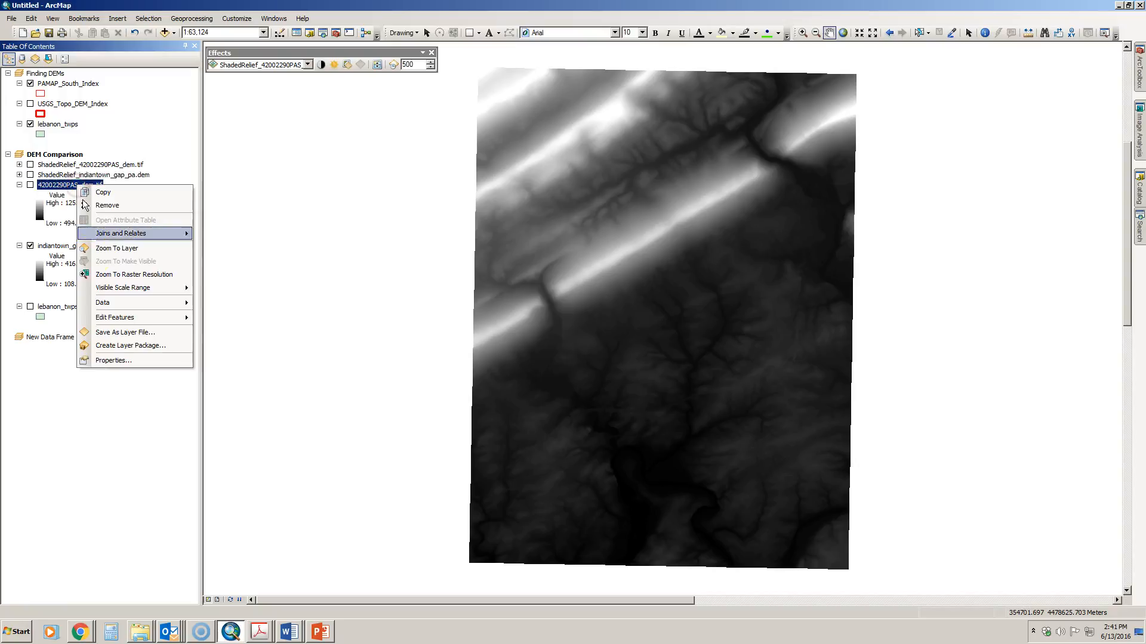
left_click(126, 361)
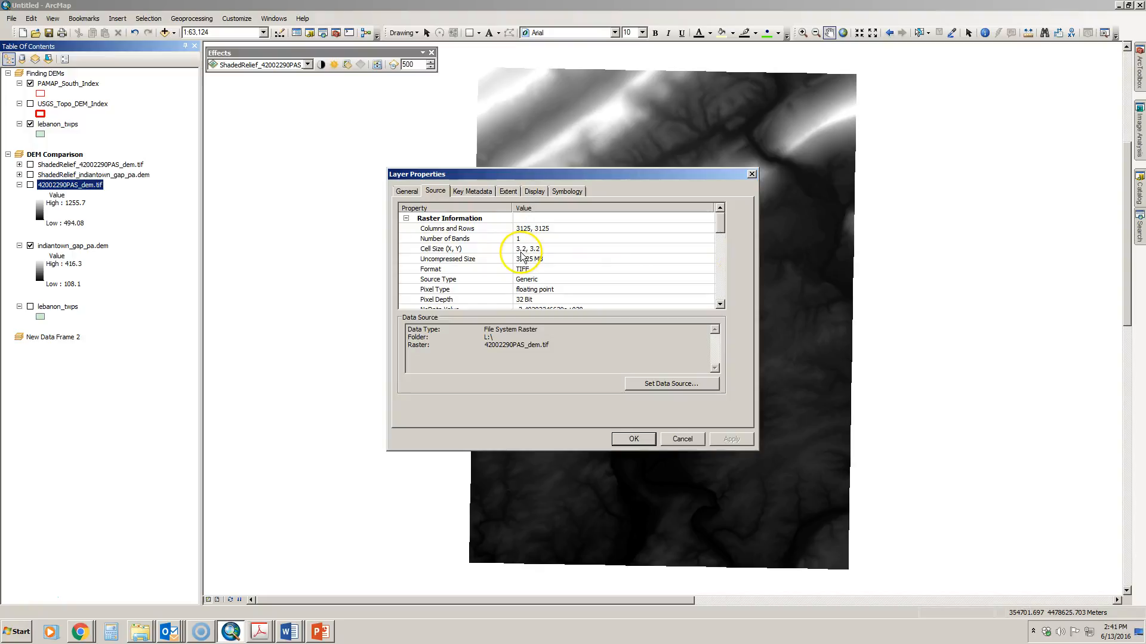
left_click_drag(720, 225, 715, 269)
left_click(636, 279)
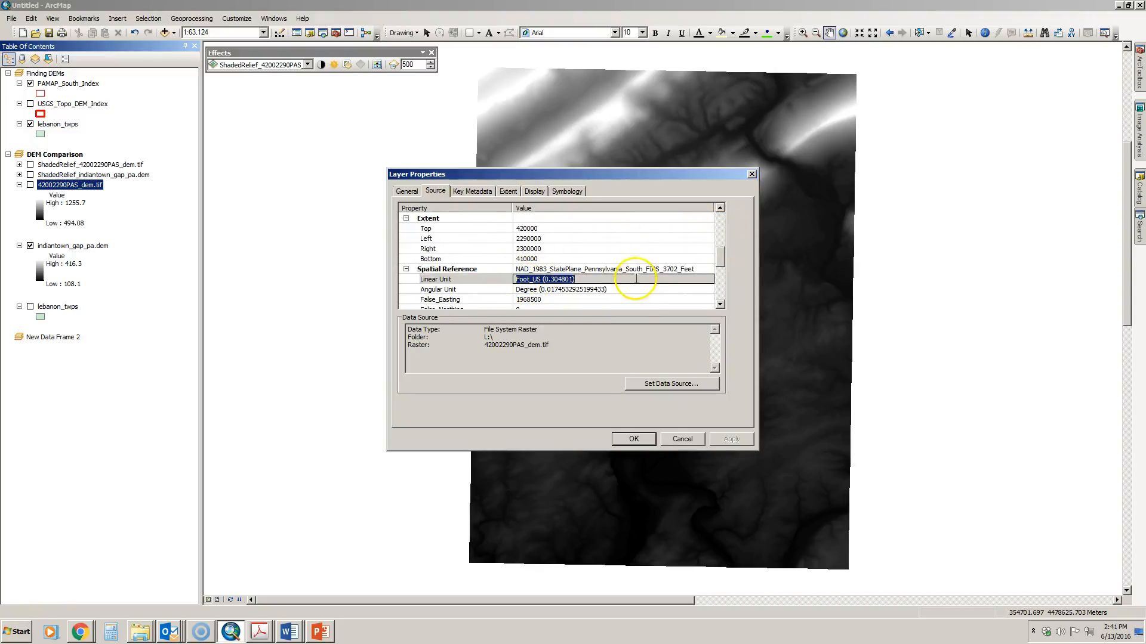
left_click(721, 267)
left_click_drag(720, 263, 719, 225)
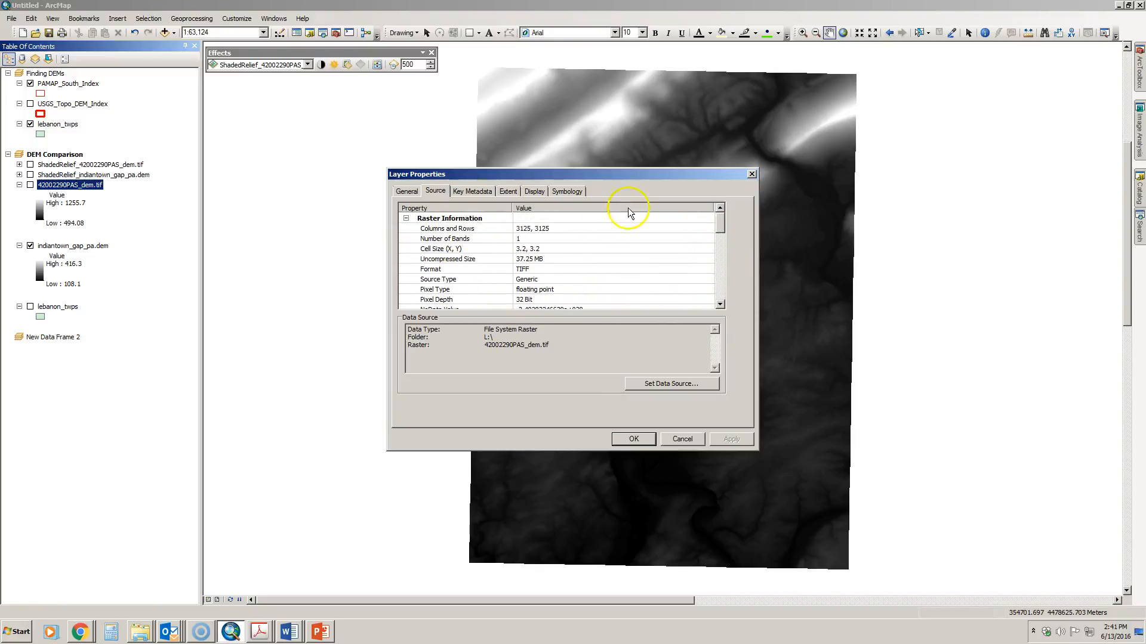
left_click(682, 439)
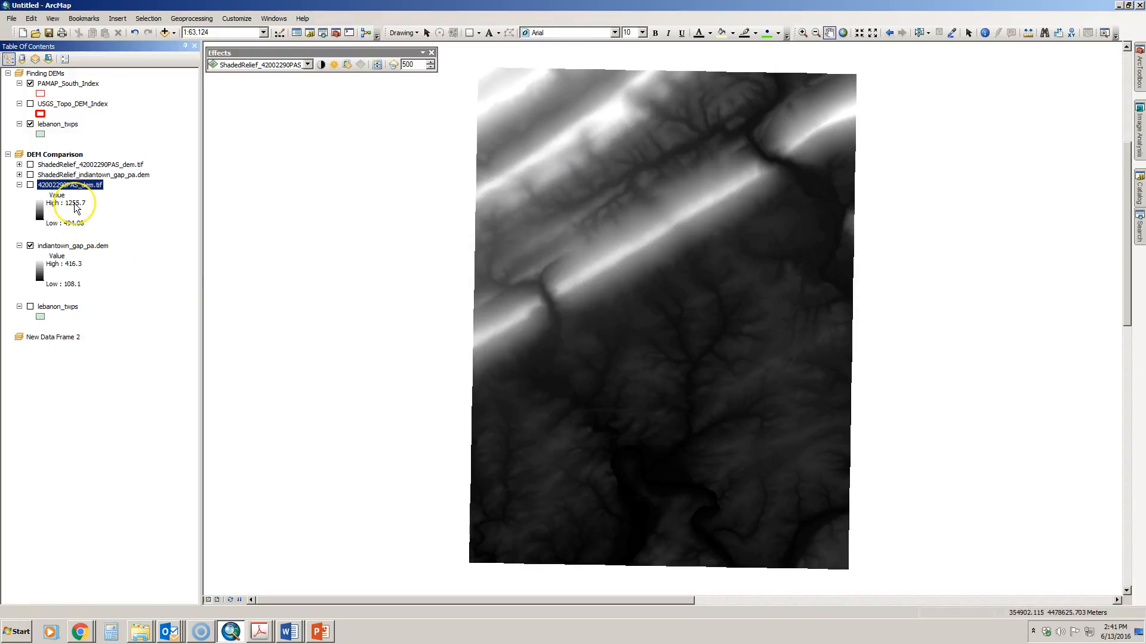
Step: Check the cell size and linear unit in the source properties of indiantown_gap_pa.dem, then close them without changes
right_click(67, 246)
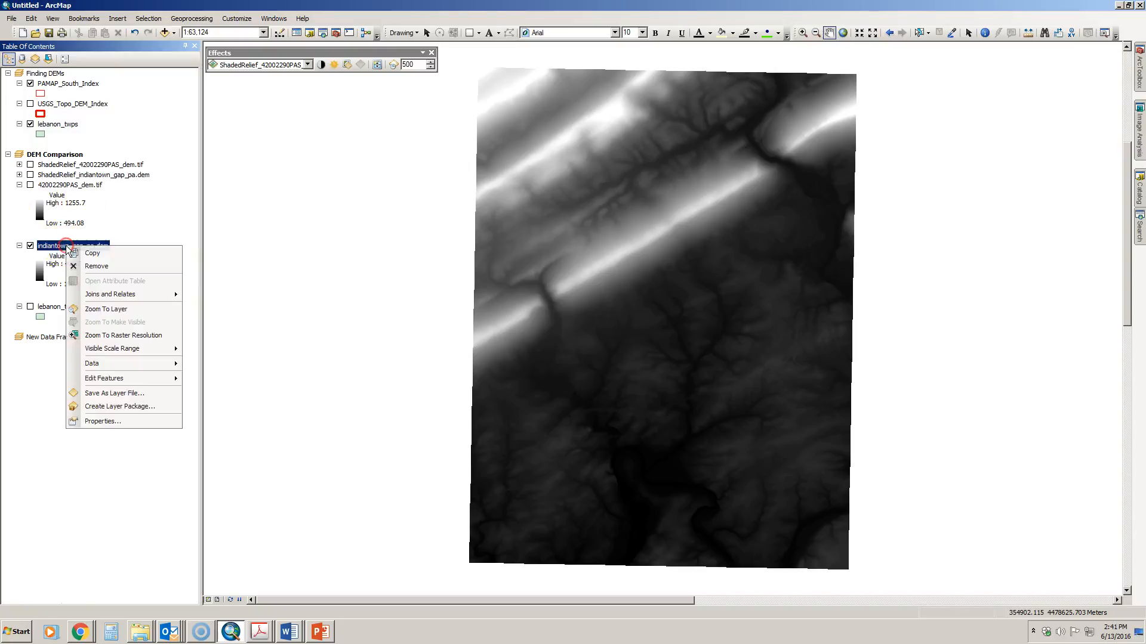
left_click(107, 421)
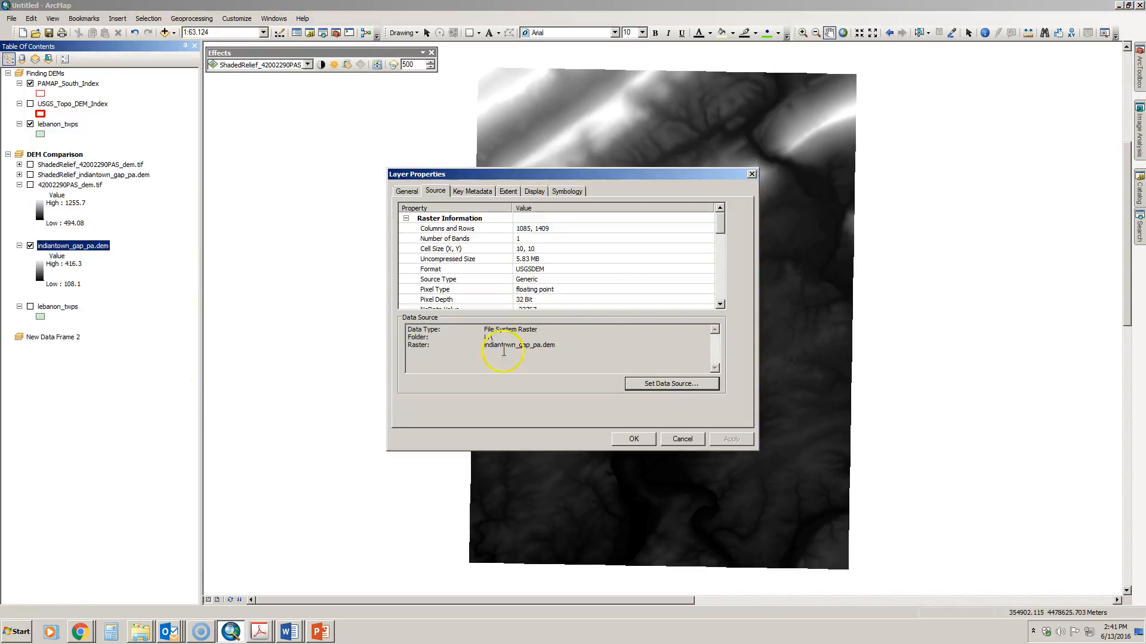
left_click(526, 251)
left_click_drag(719, 225, 712, 271)
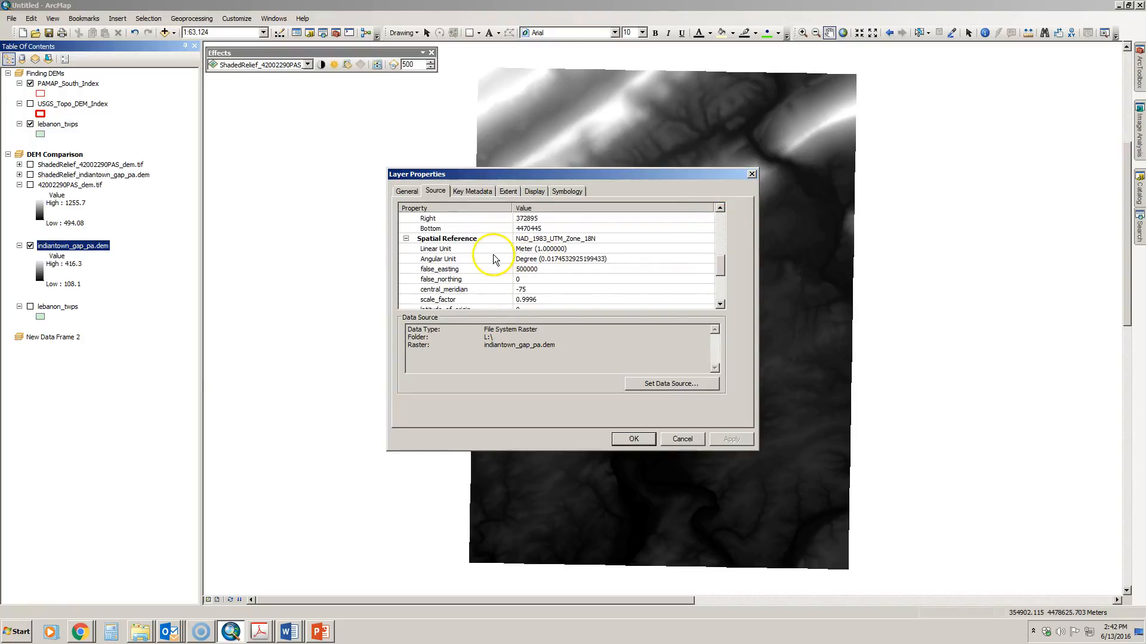
left_click(519, 253)
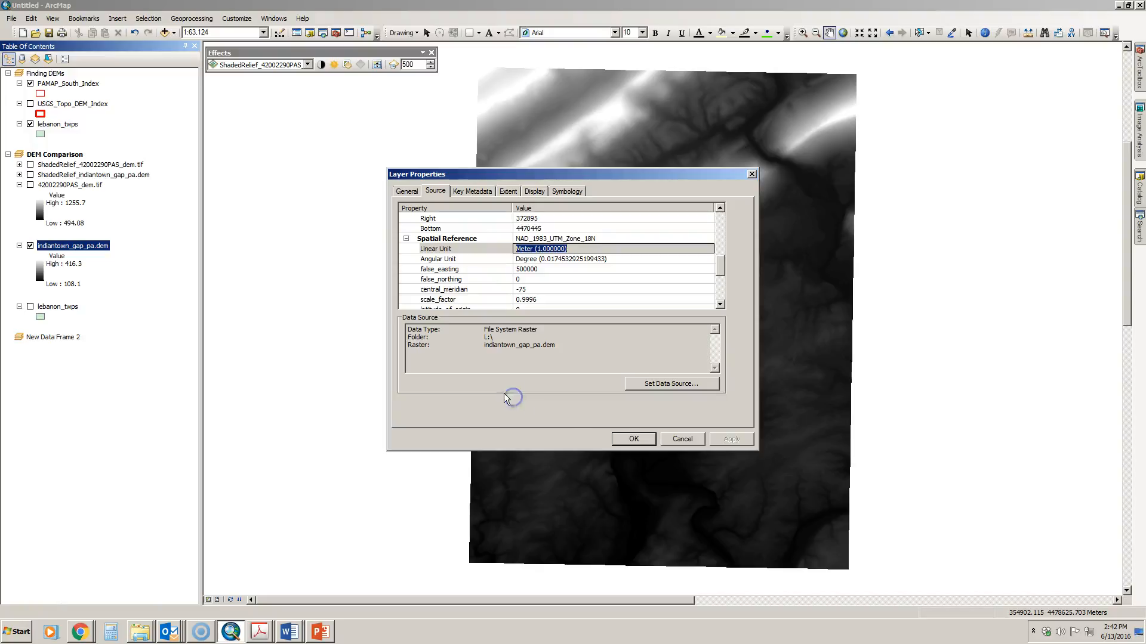
left_click(672, 441)
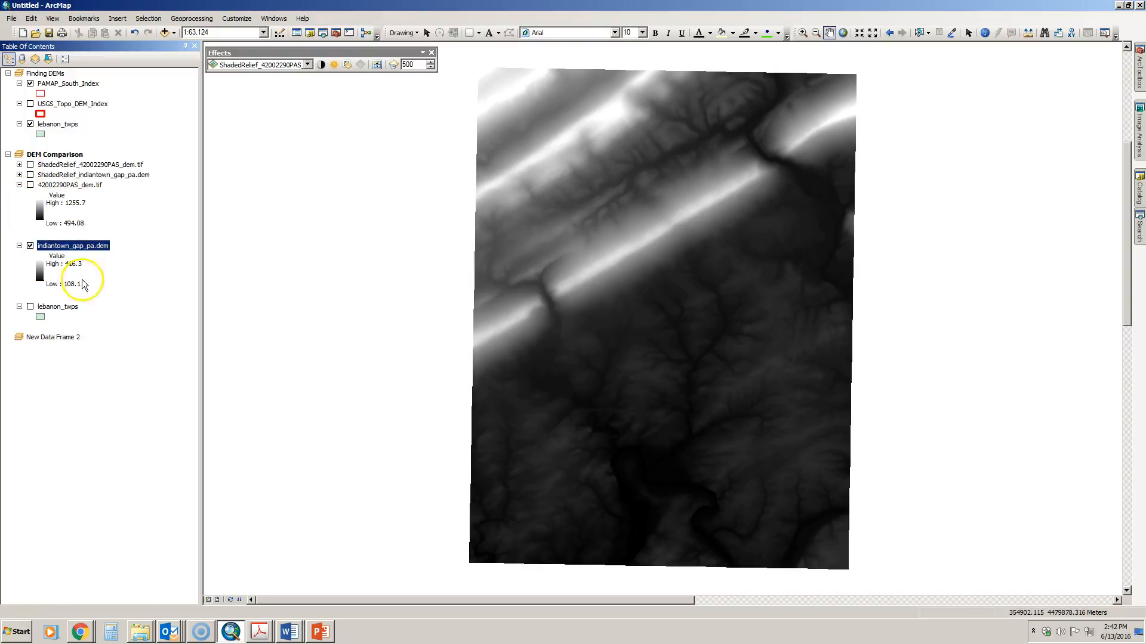
Step: Switch to PowerPoint, view the Elevation Range units and Symbolizing DEMs slides, and return to ArcMap
left_click(317, 634)
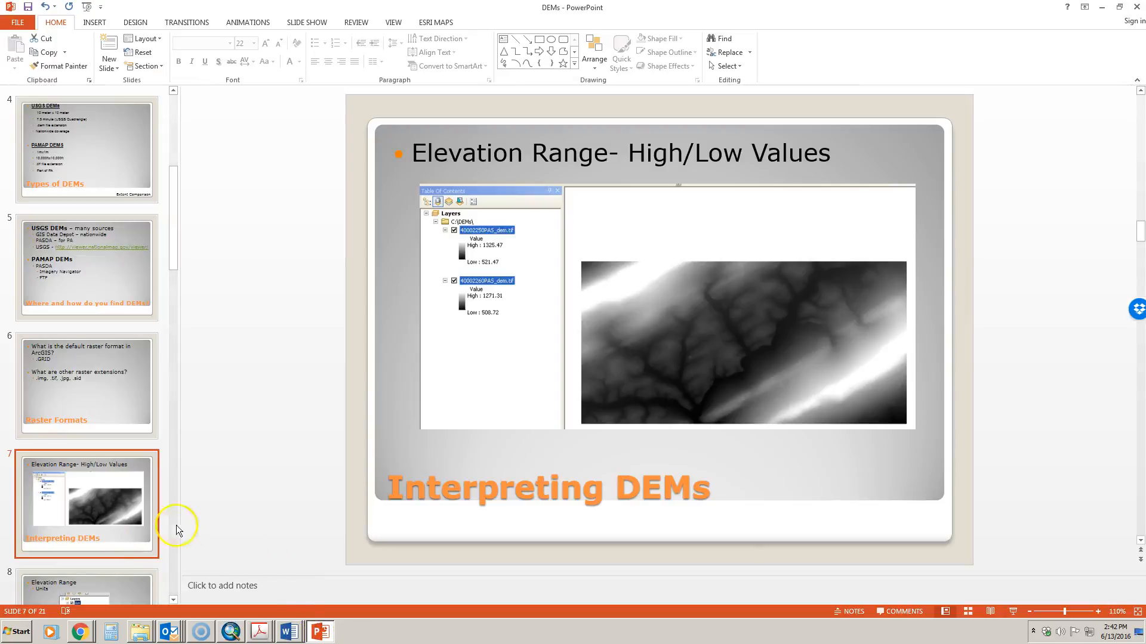
left_click(111, 581)
scroll(110, 575, "down", 5)
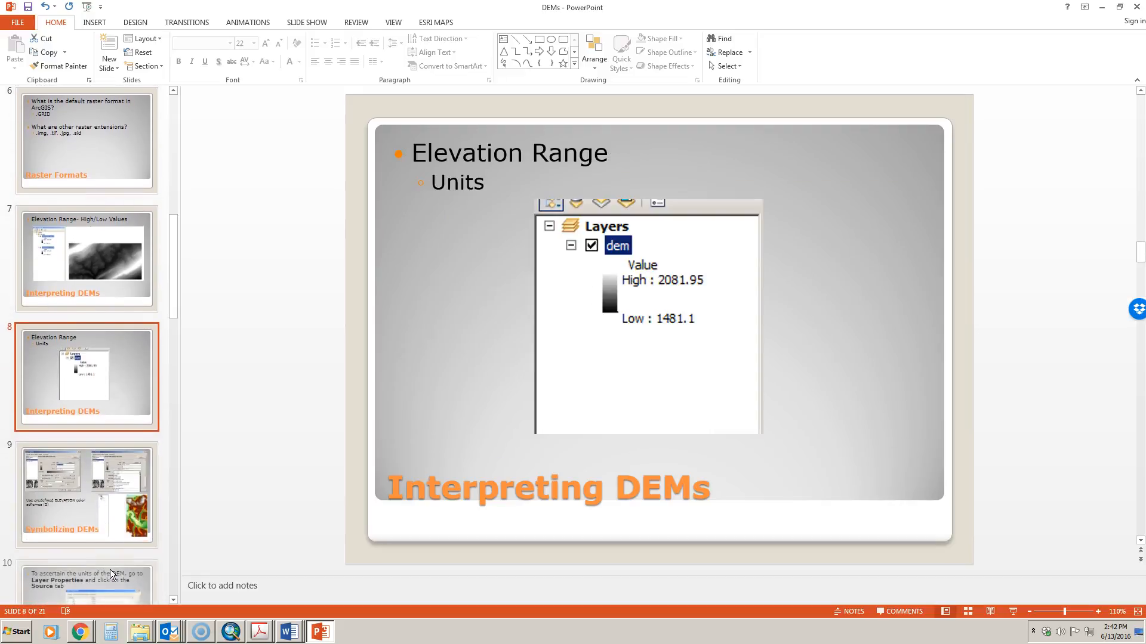
left_click(109, 464)
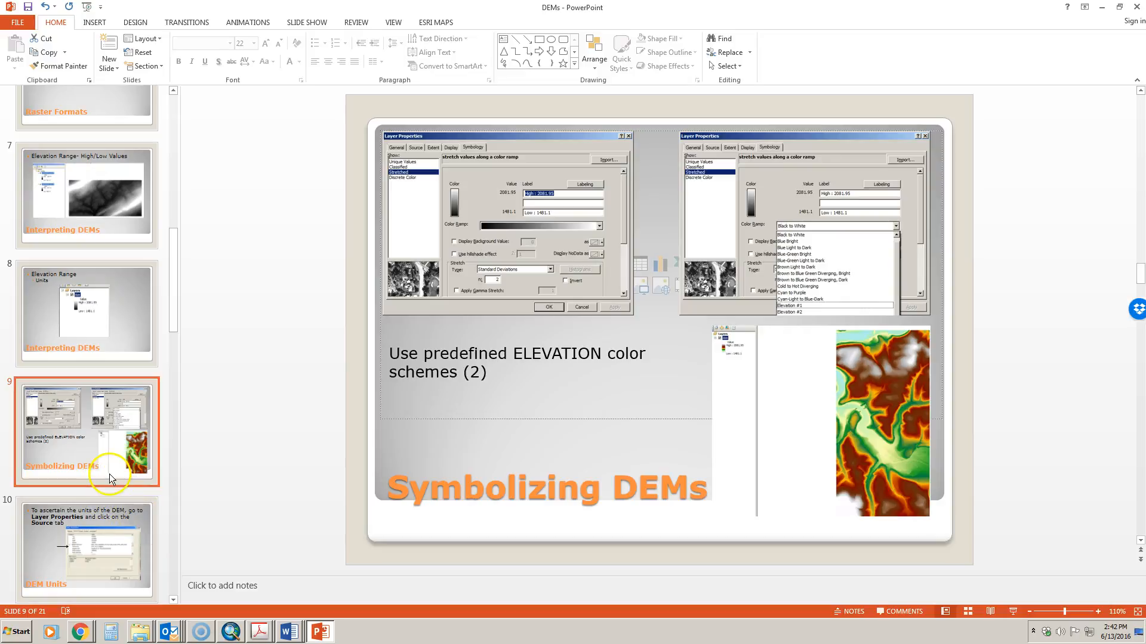
left_click(229, 632)
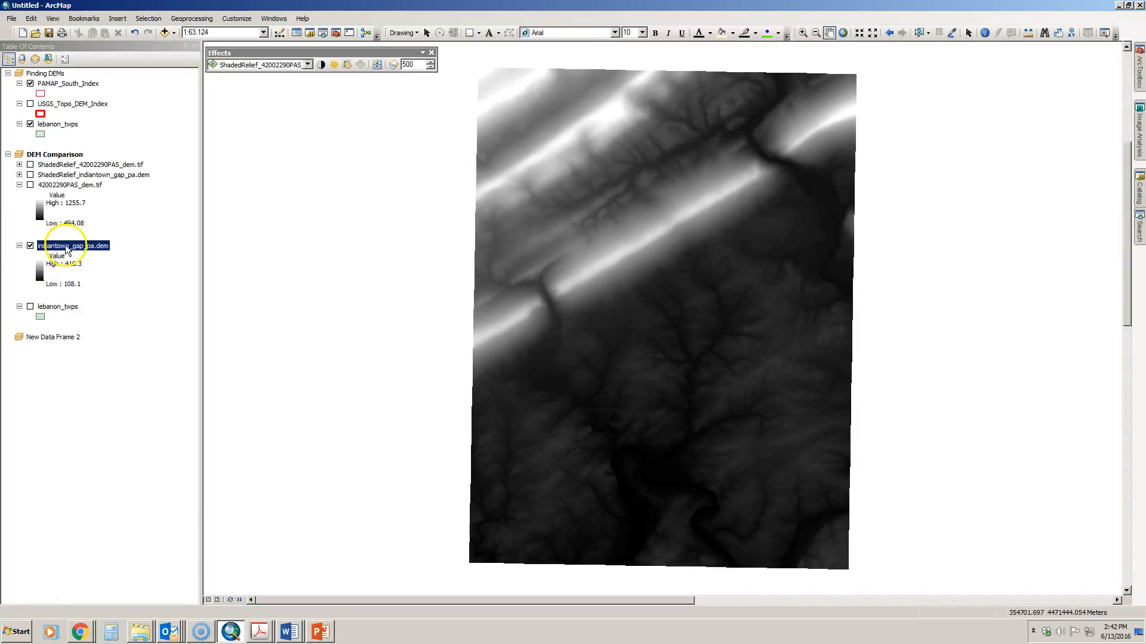
Step: Symbolize indiantown_gap_pa.dem with the stretched Elevation #1 color ramp, showing ramps by name instead of graphically
double_click(62, 251)
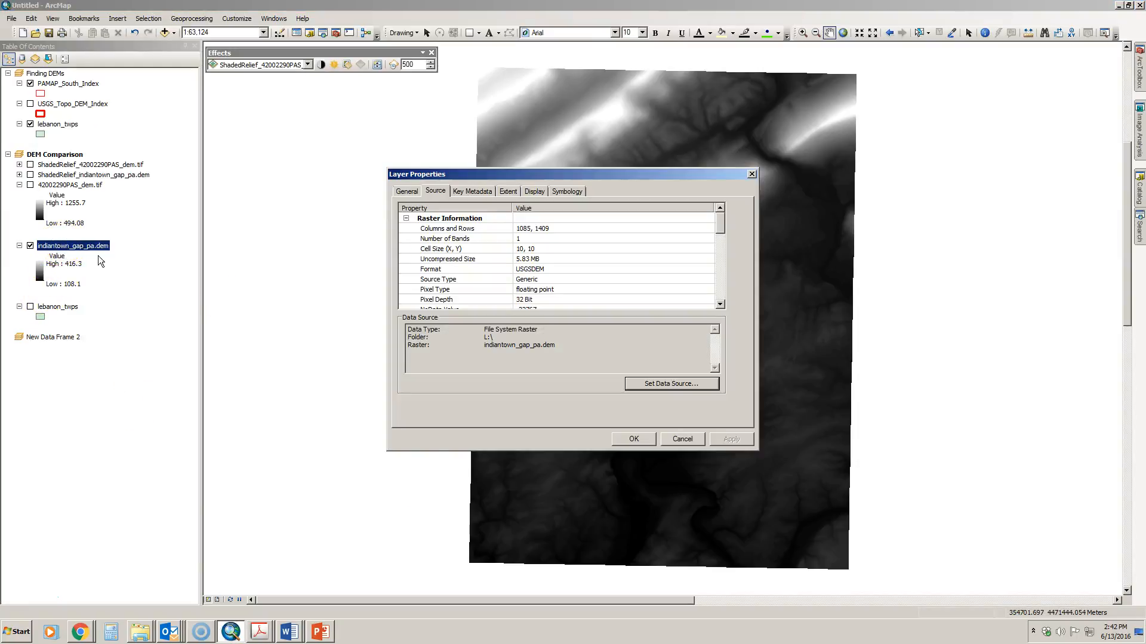
left_click(568, 193)
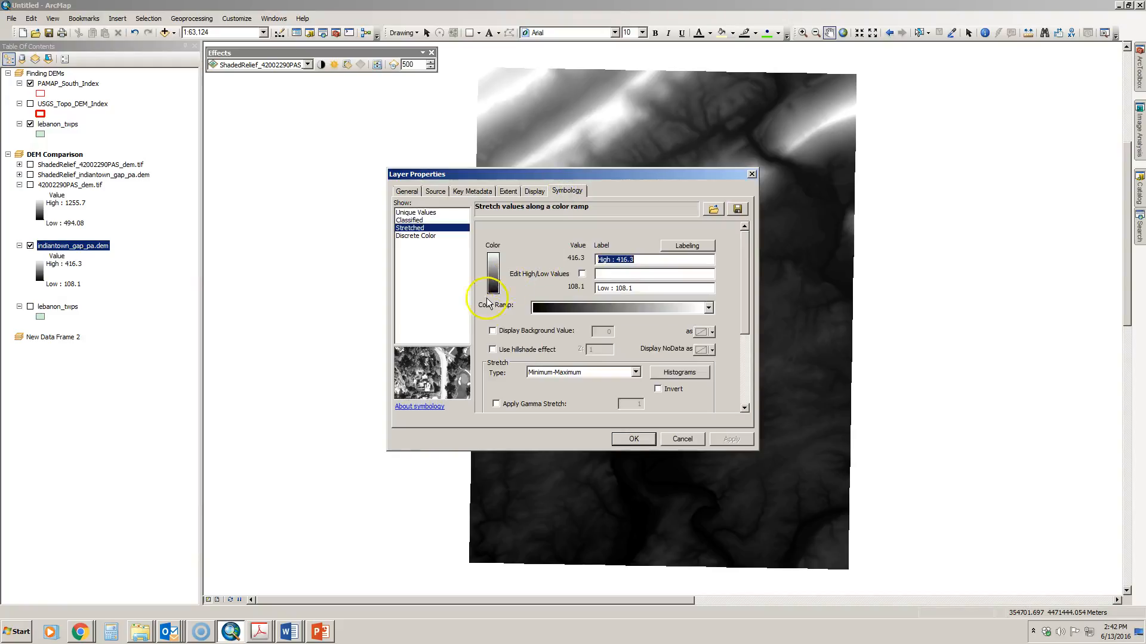
left_click(567, 307)
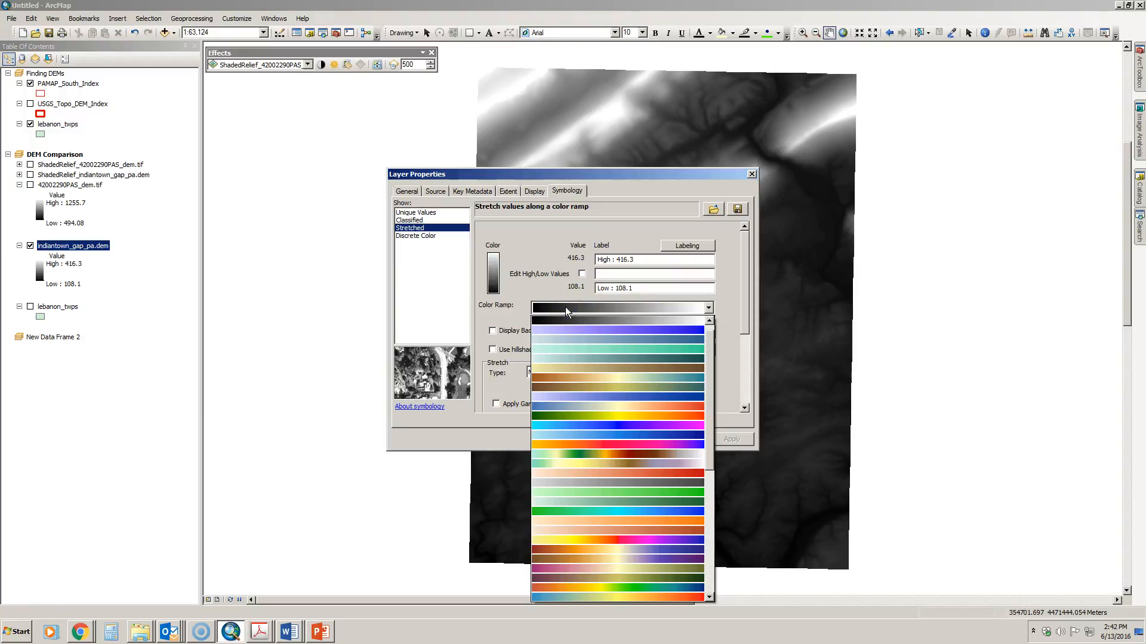
left_click(549, 286)
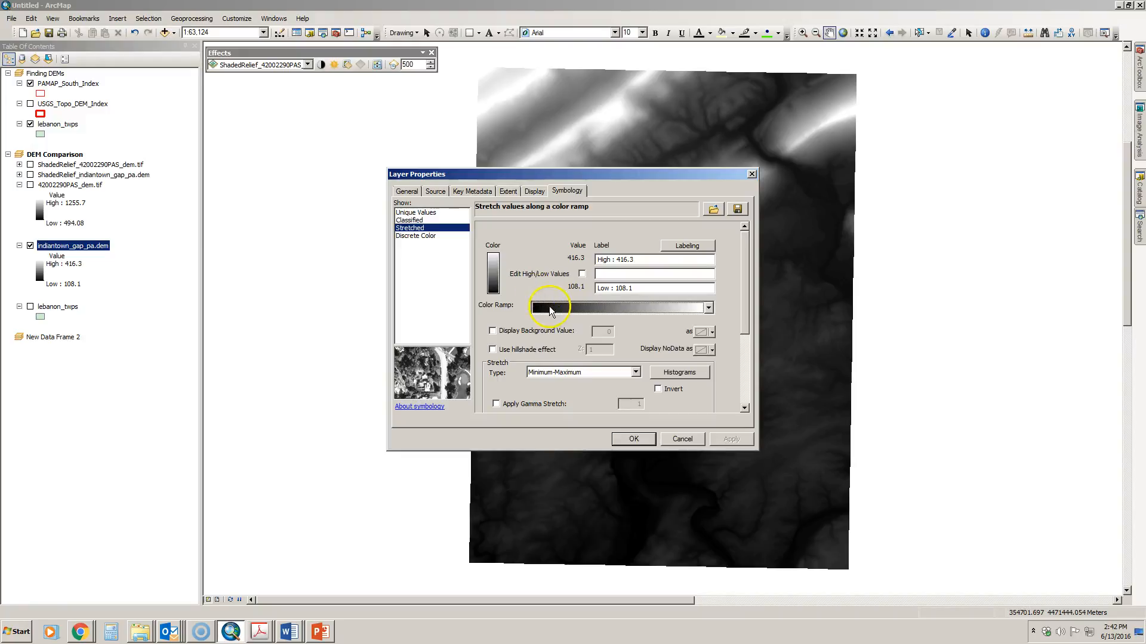
right_click(549, 311)
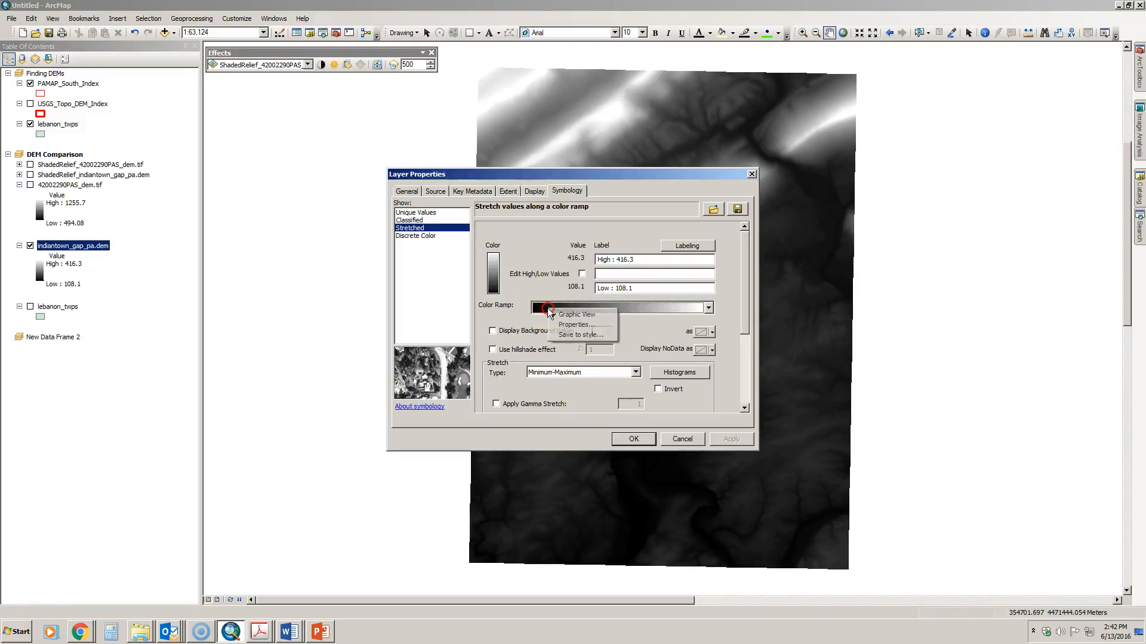
left_click(584, 315)
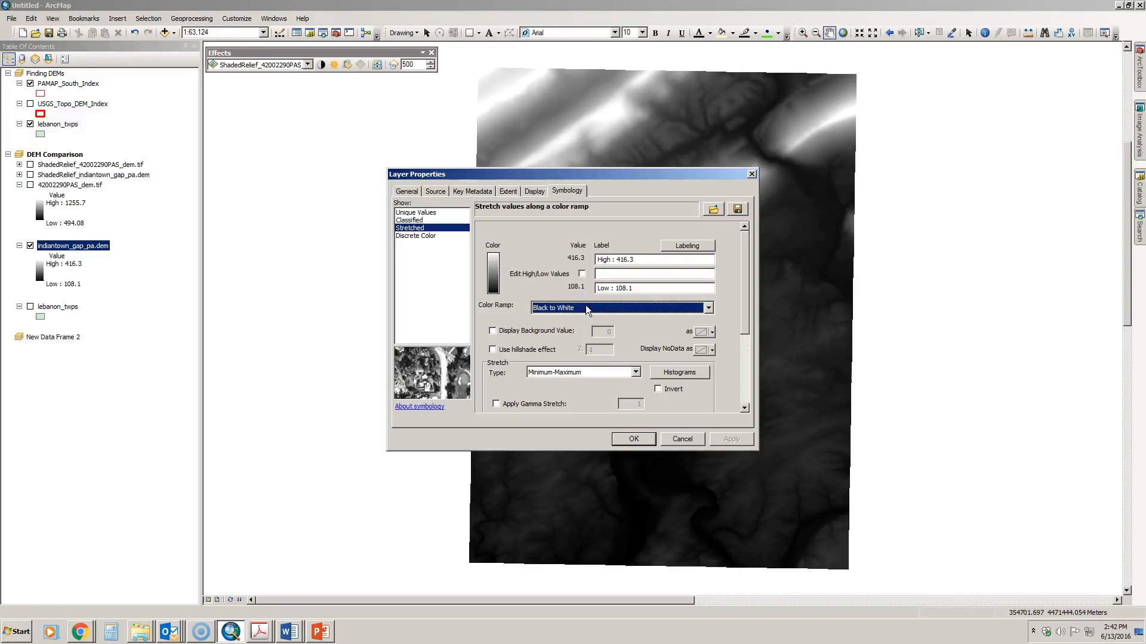
left_click(587, 308)
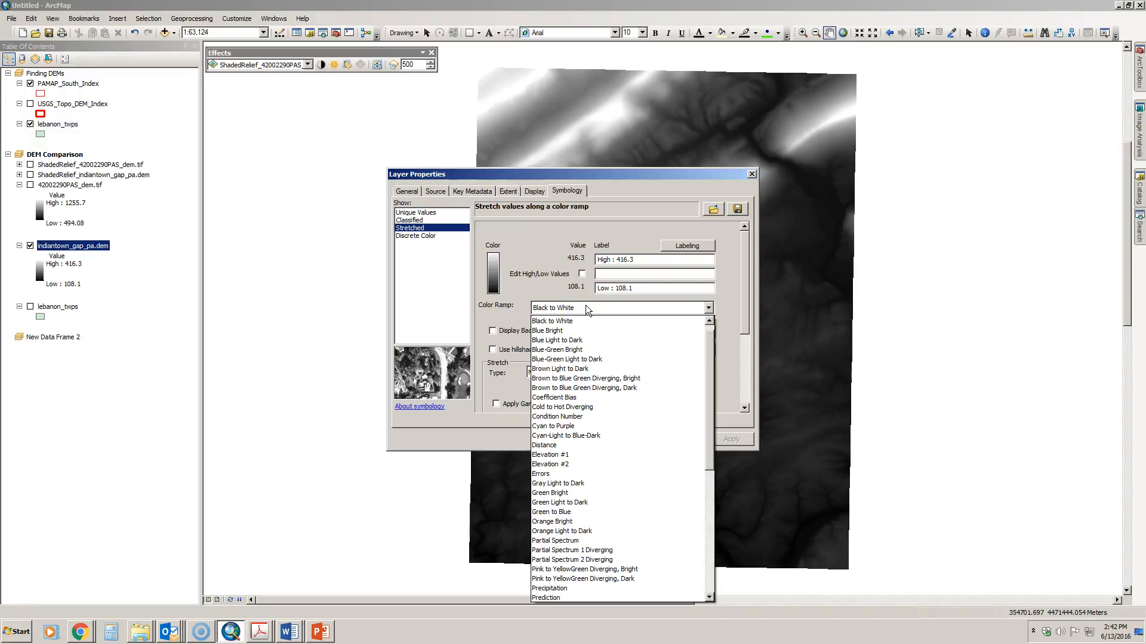
left_click(588, 454)
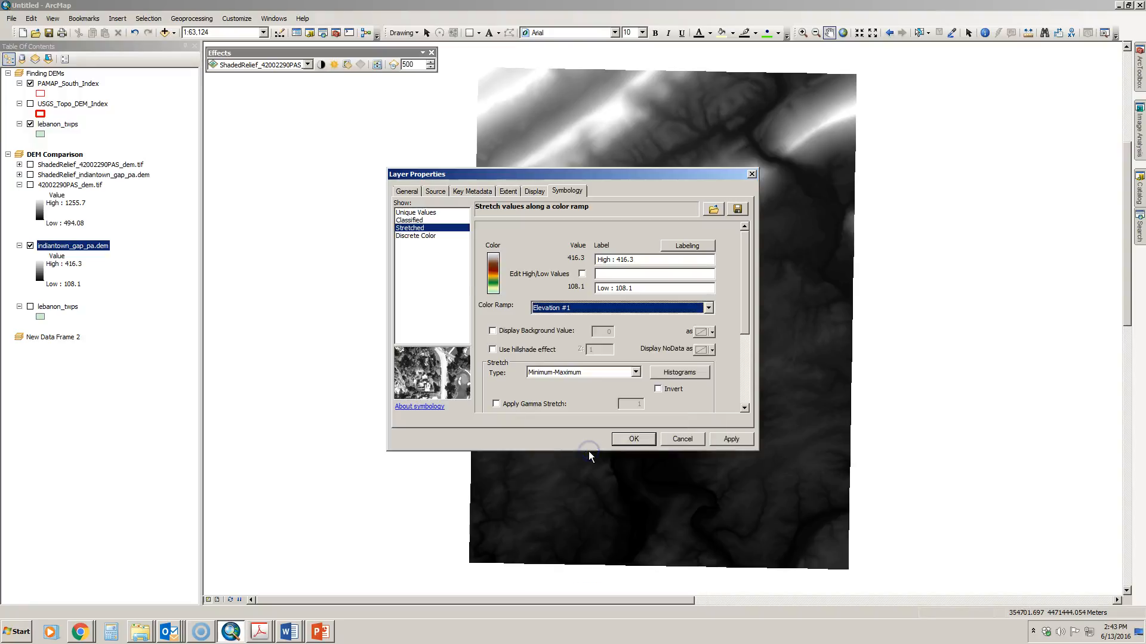
left_click(636, 440)
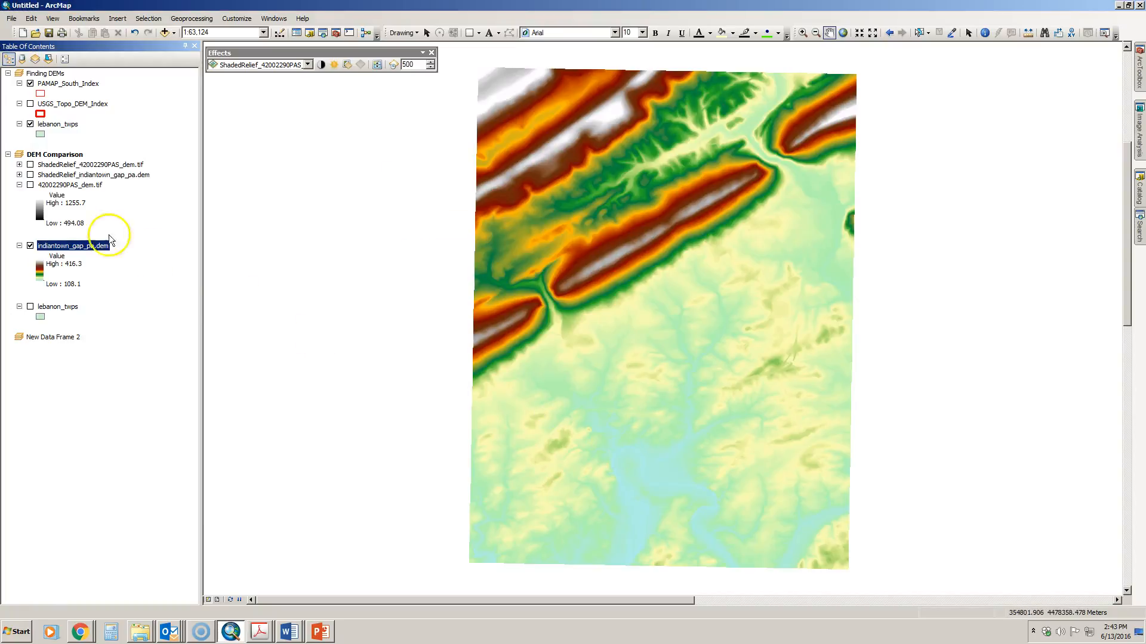
Step: Symbolize 42002290PAS_dem.tif with the stretched Elevation #2 color ramp, picking it by name
double_click(64, 185)
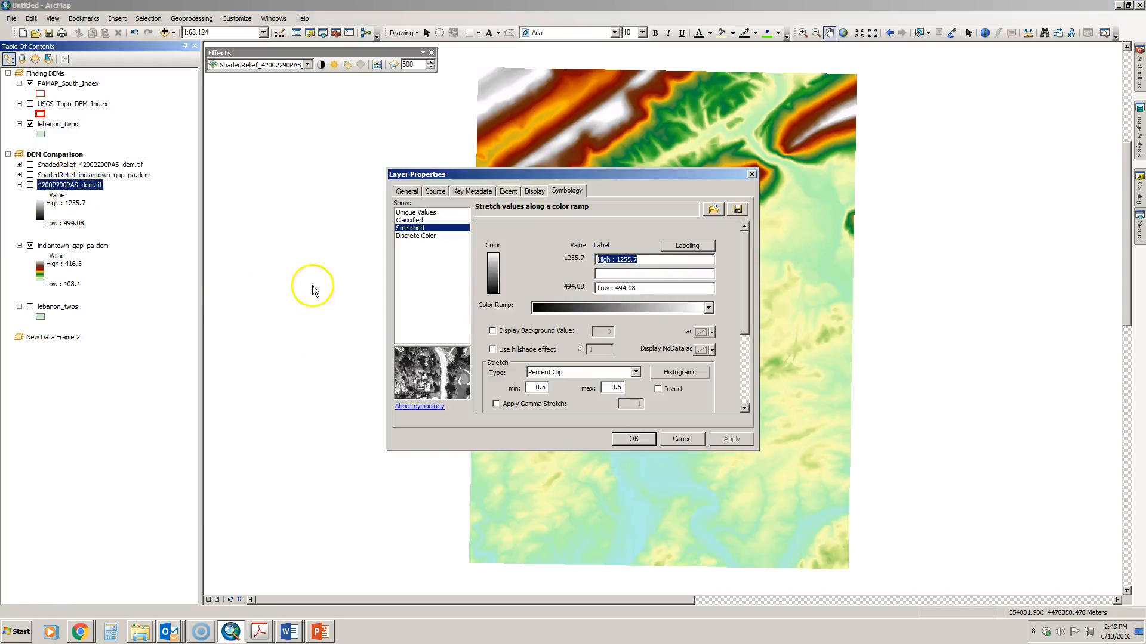
right_click(566, 309)
left_click(577, 315)
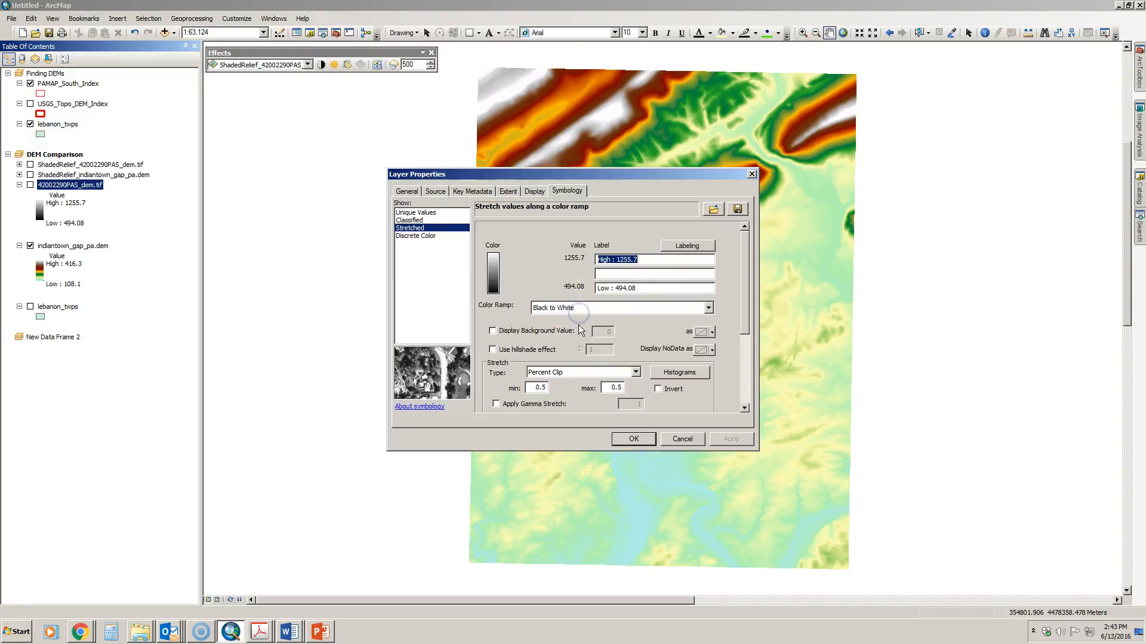
left_click(578, 315)
left_click(567, 449)
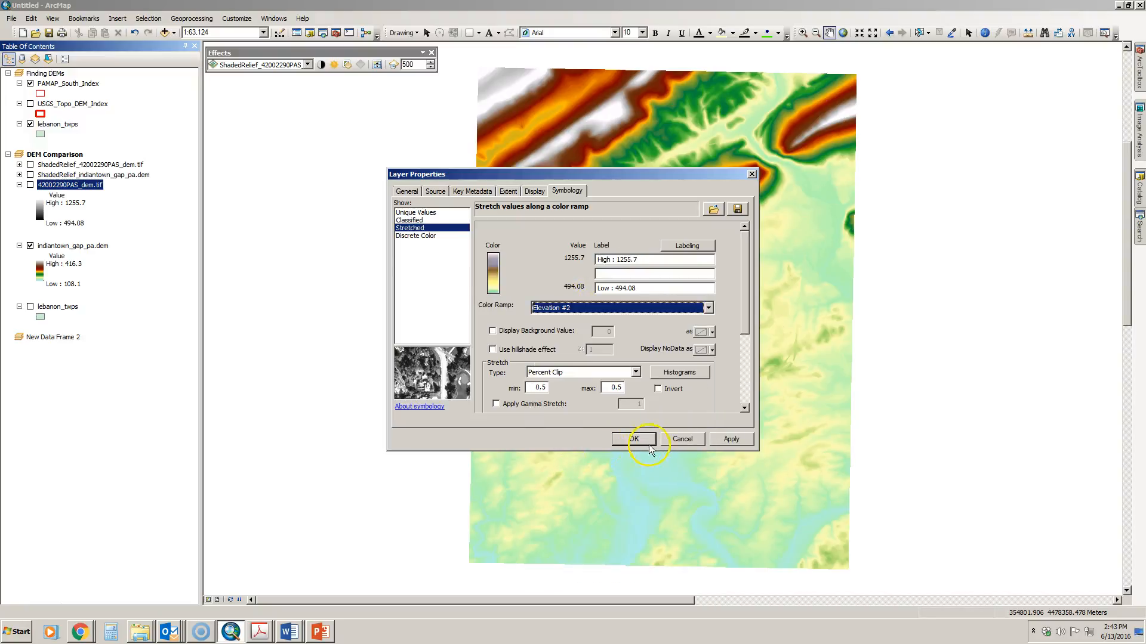
left_click(633, 439)
Step: Compare the two recolored DEMs together and separately, then leave only indiantown_gap_pa.dem displayed at the previous map extent
left_click(29, 185)
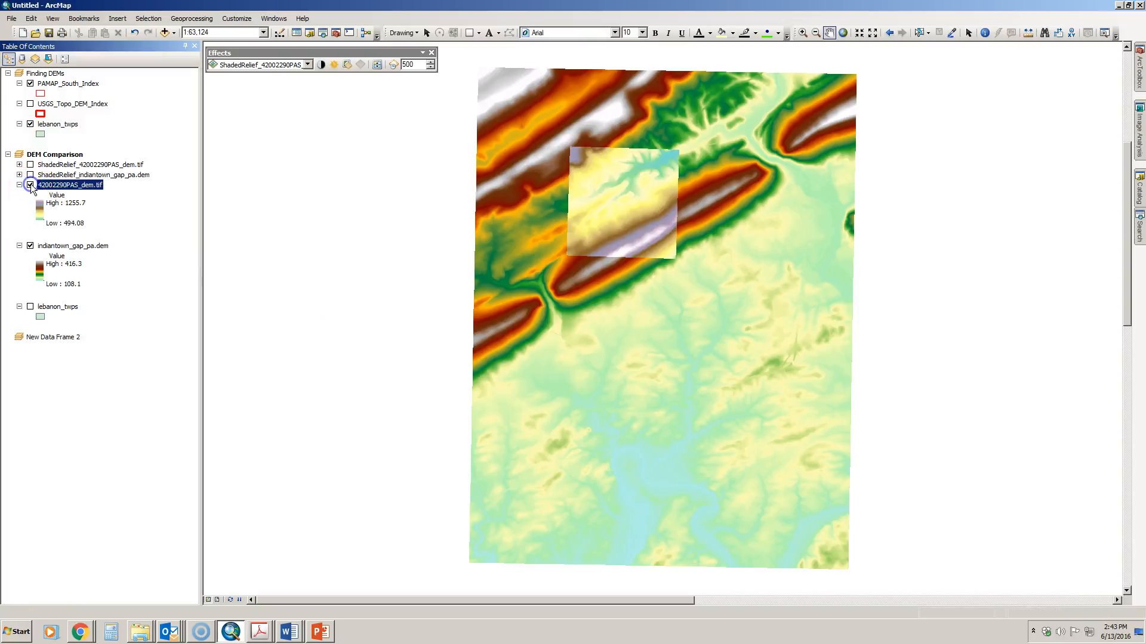
left_click(30, 246)
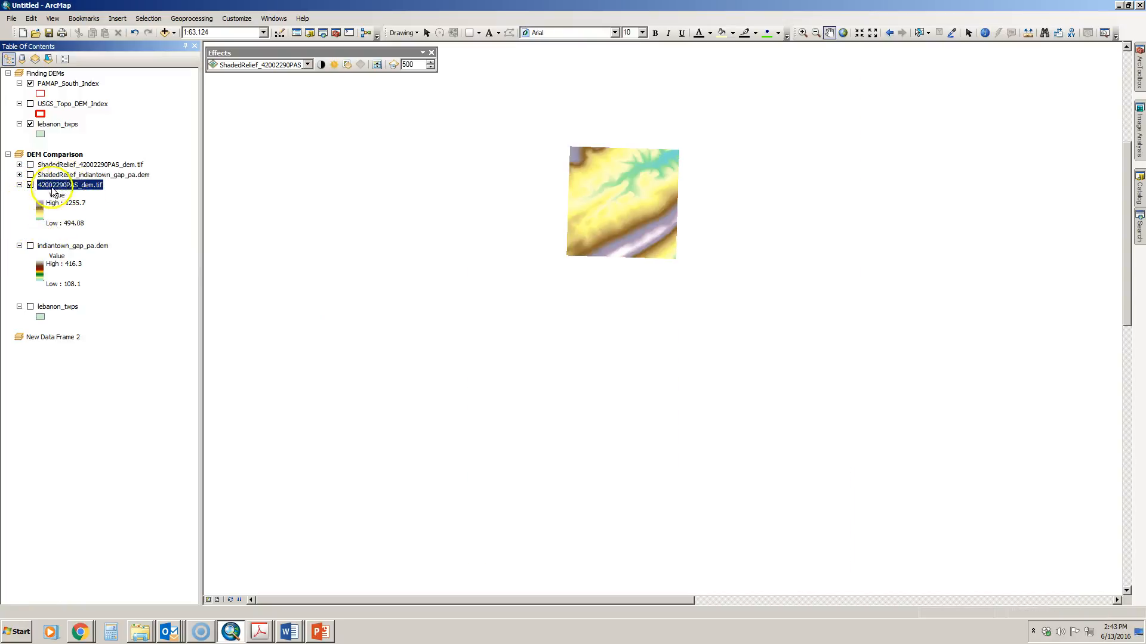
left_click(30, 185)
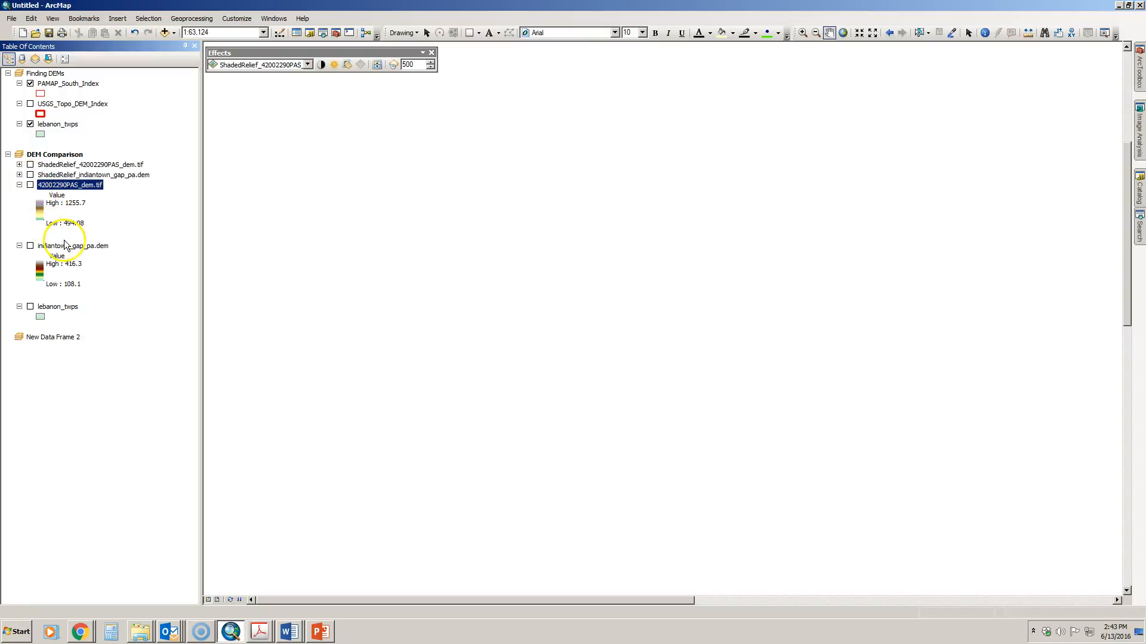
left_click(30, 245)
right_click(60, 245)
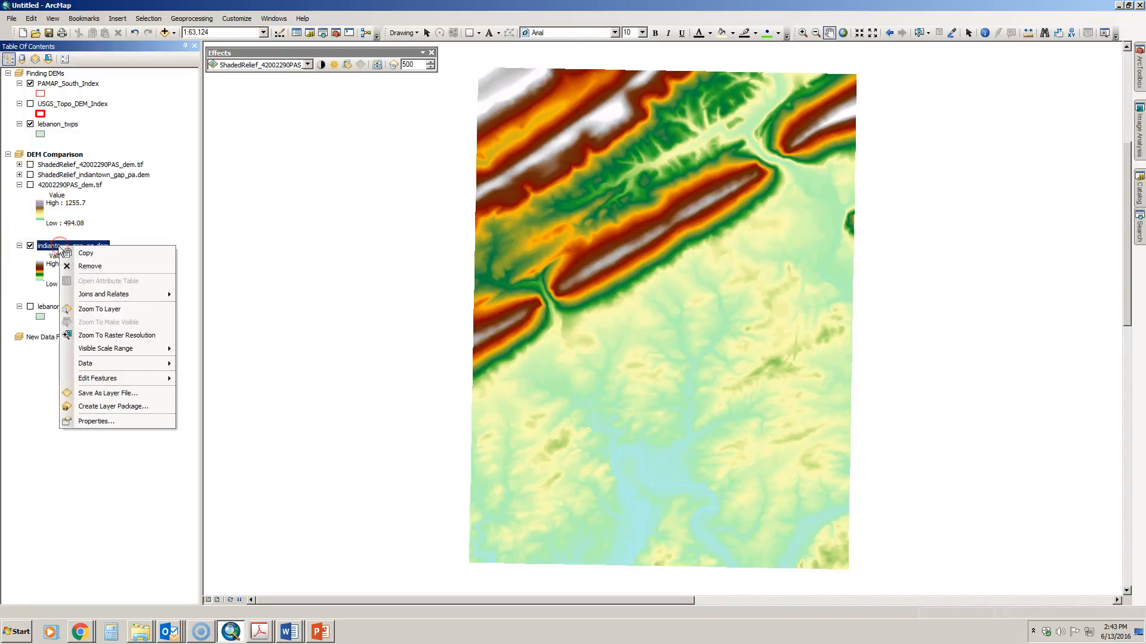
left_click(261, 199)
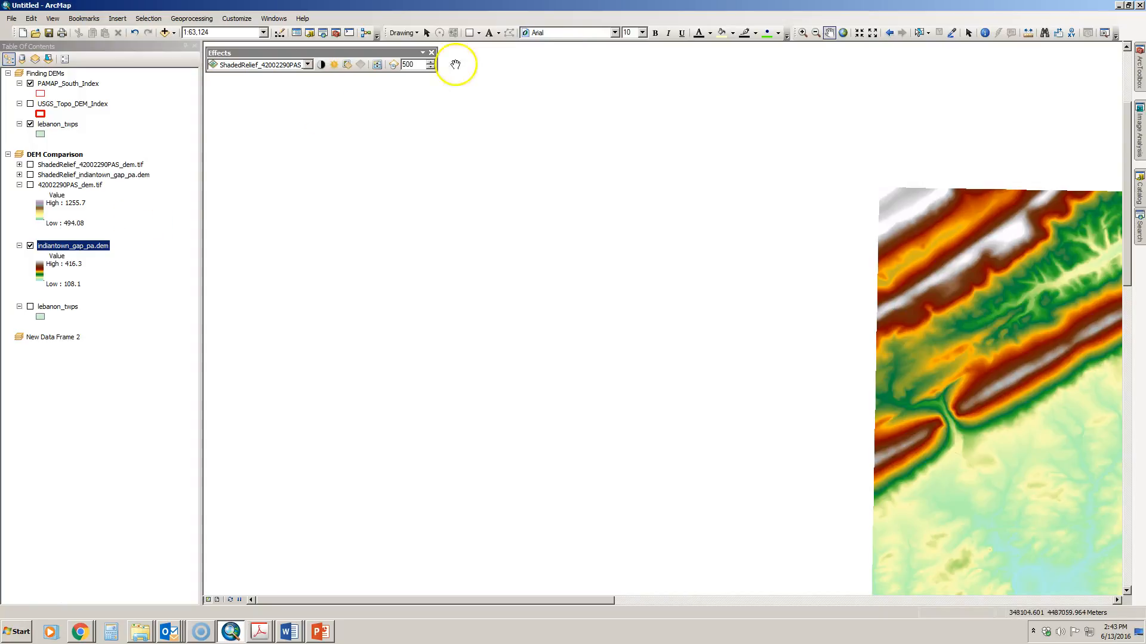
left_click(890, 33)
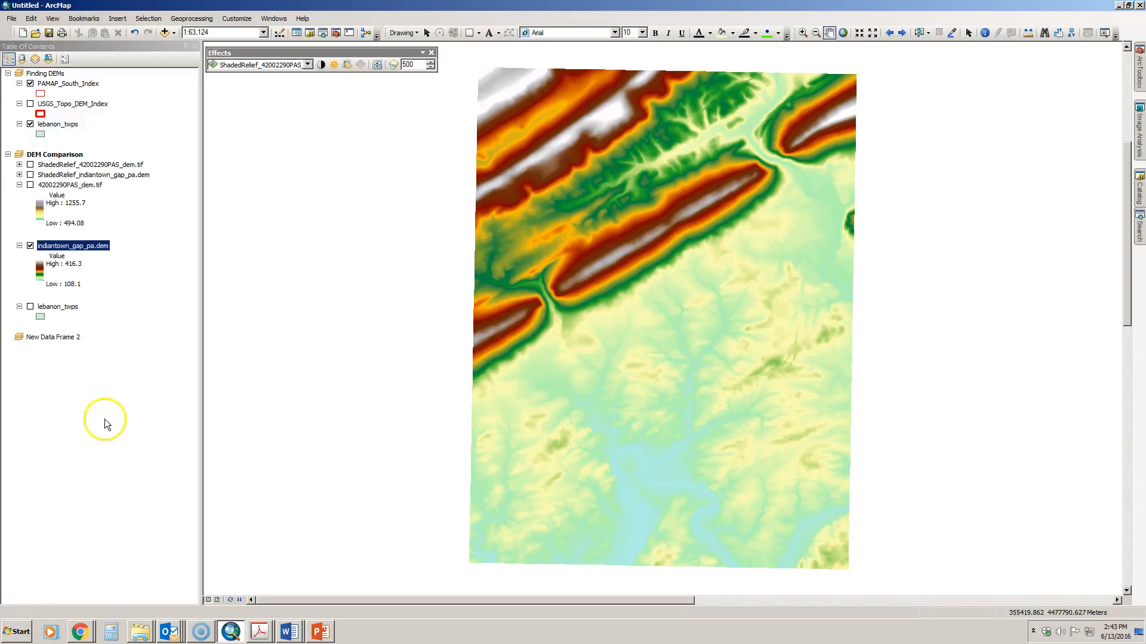
Step: Switch to PowerPoint, look over the slides following Symbolizing DEMs, and return to ArcMap
left_click(327, 638)
scroll(137, 495, "down", 5)
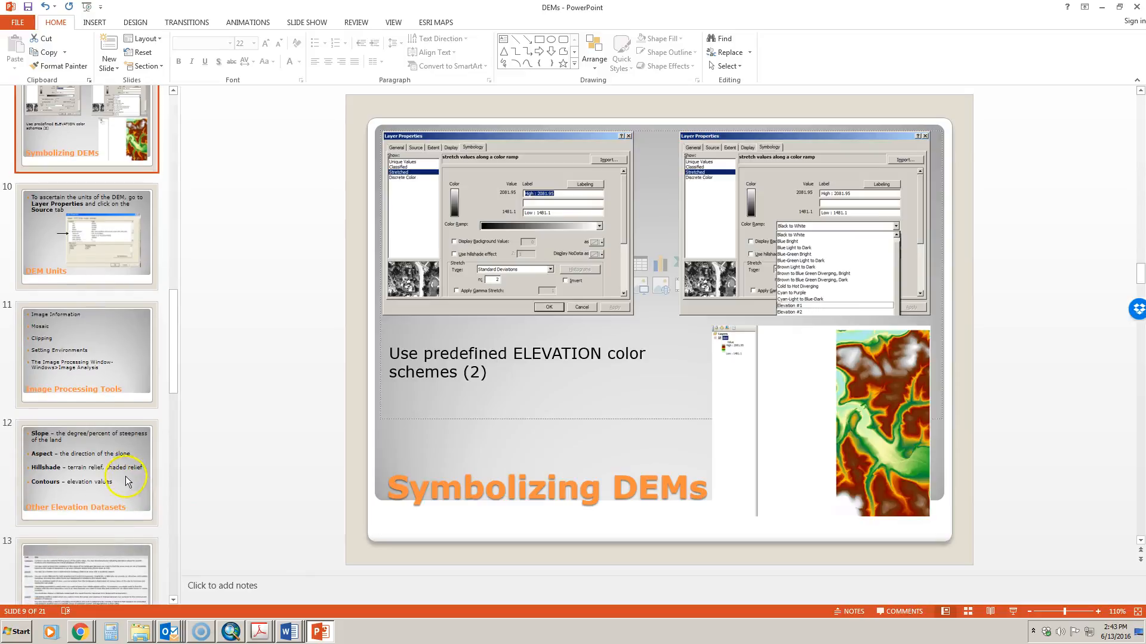
scroll(130, 471, "down", 2)
scroll(129, 465, "up", 2)
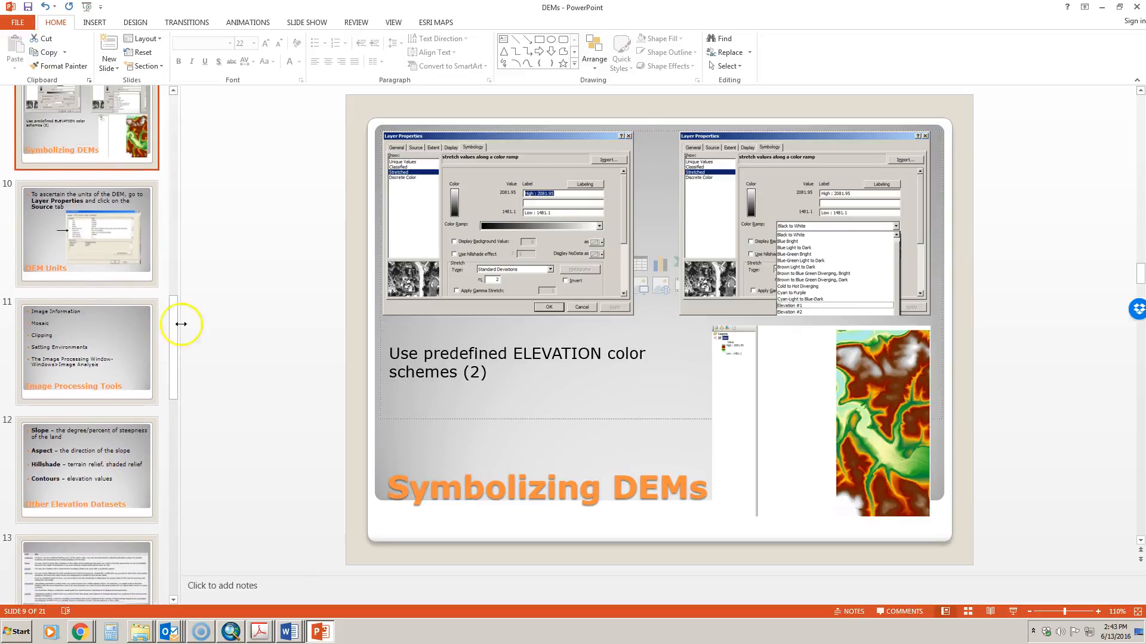
left_click(1103, 8)
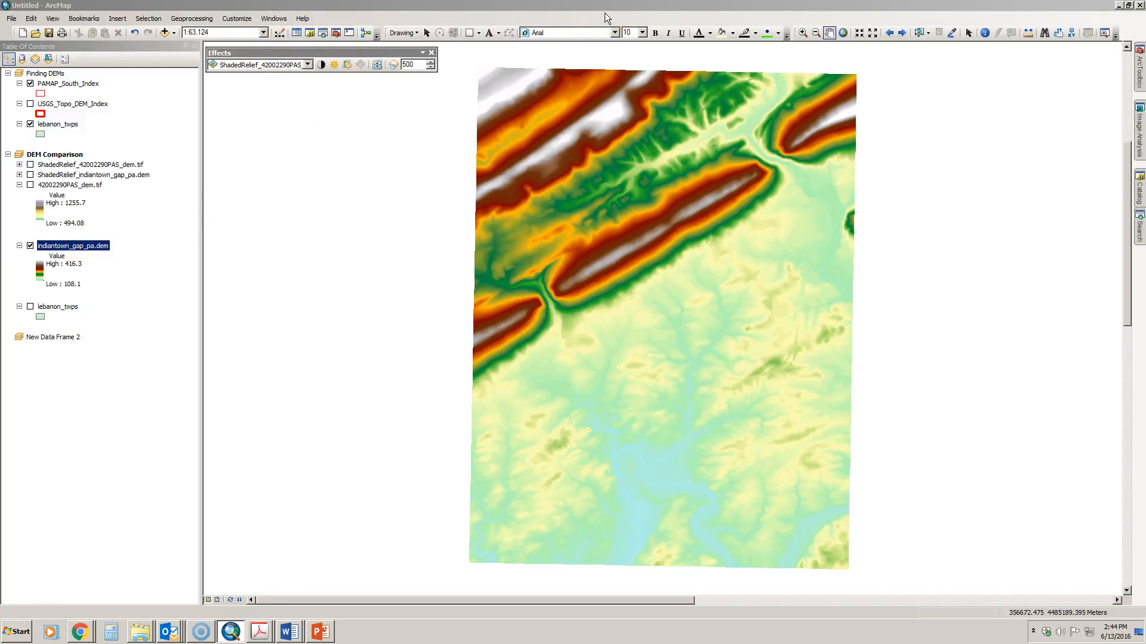
Step: Check that the 3D Analyst and Spatial Analyst extensions are enabled, then close the extensions list
left_click(248, 18)
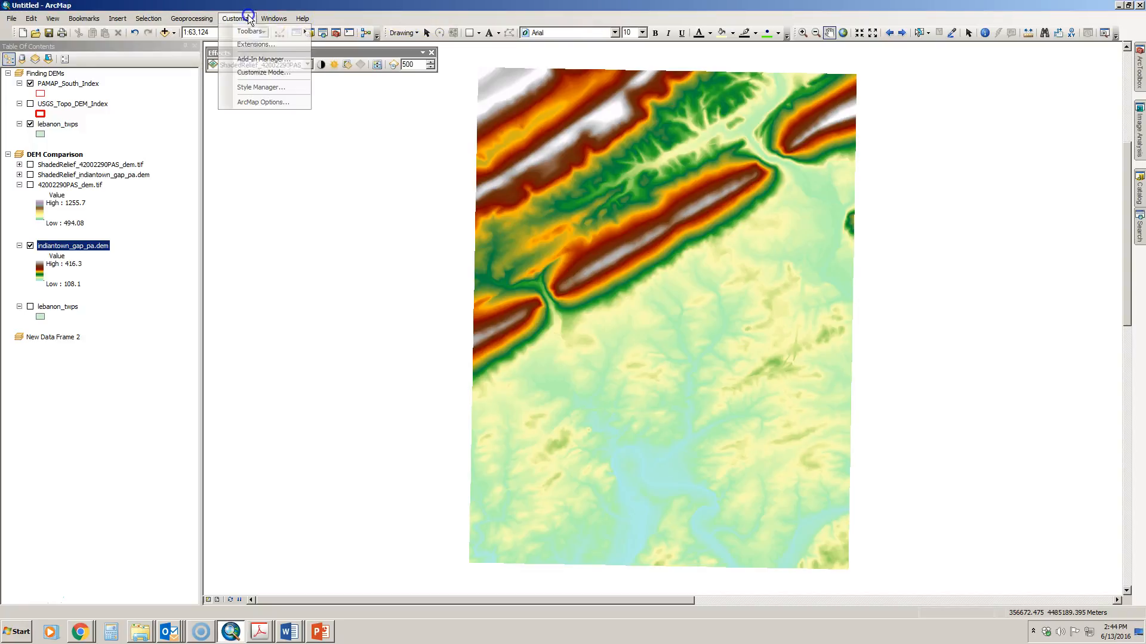
left_click(254, 44)
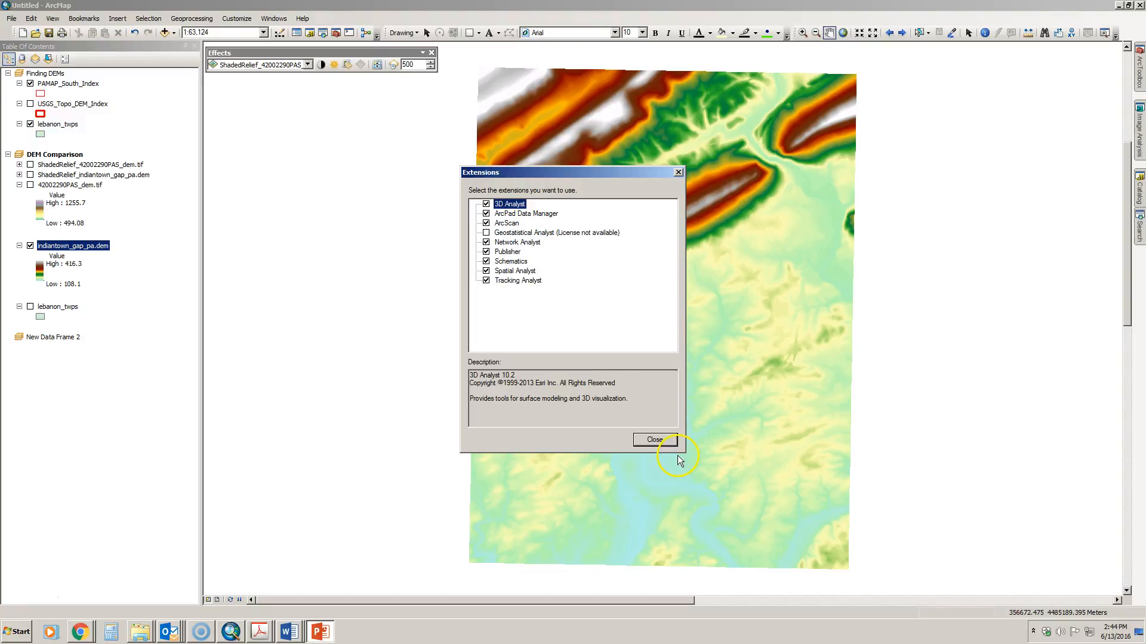
left_click(654, 440)
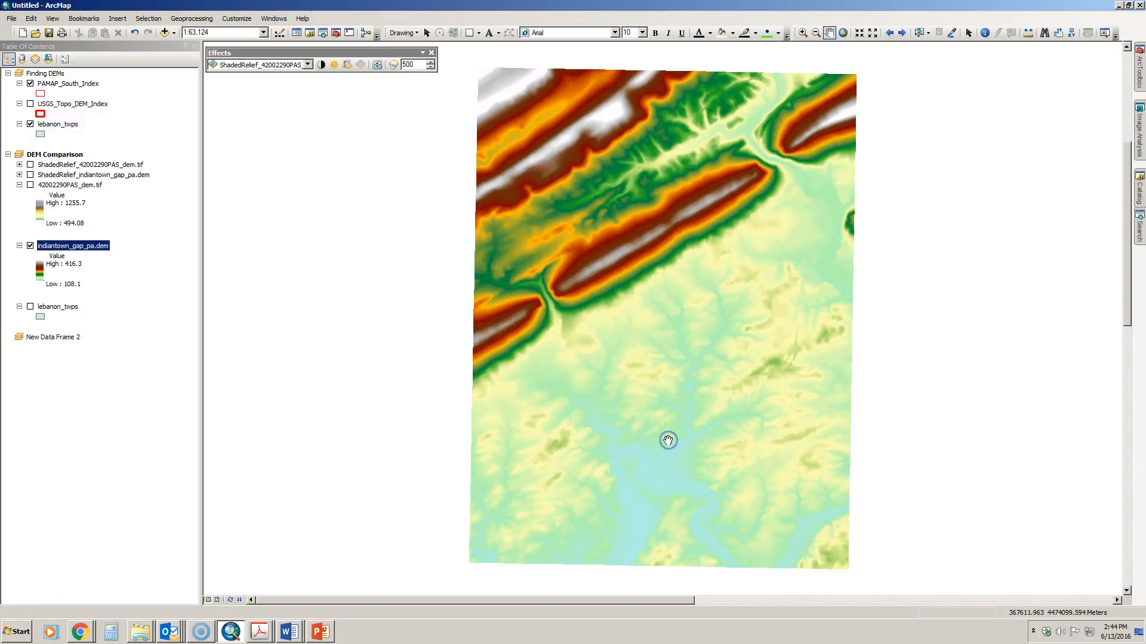
Step: Browse ArcToolbox for the surface tools in 3D Analyst's Raster Surface and Spatial Analyst's Surface toolsets
left_click(1140, 80)
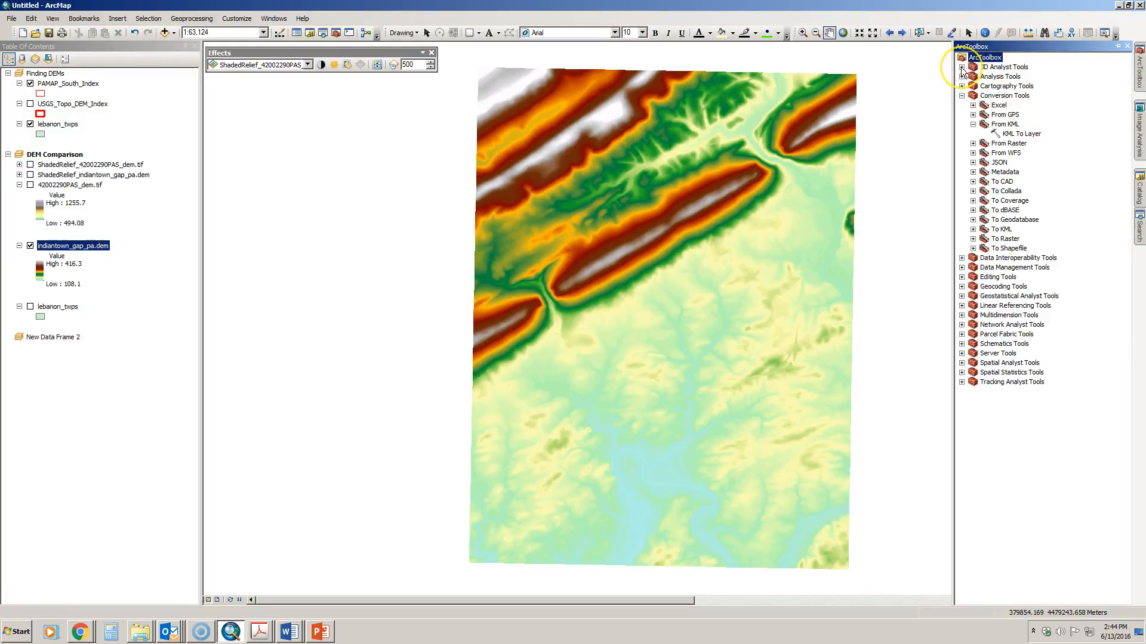
left_click(962, 68)
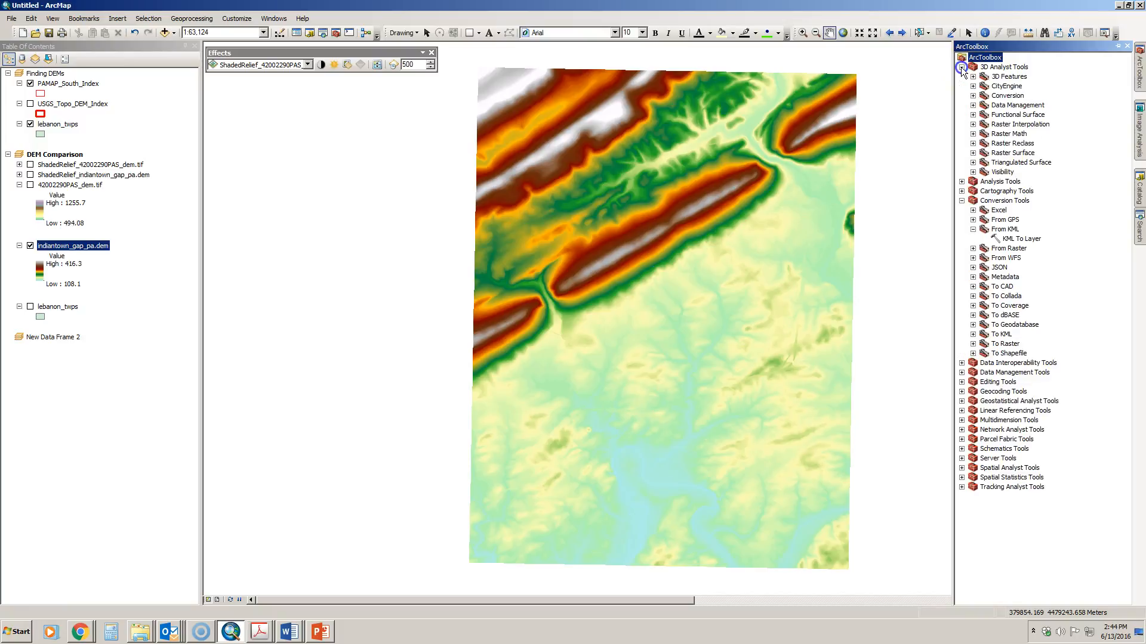
left_click(1004, 69)
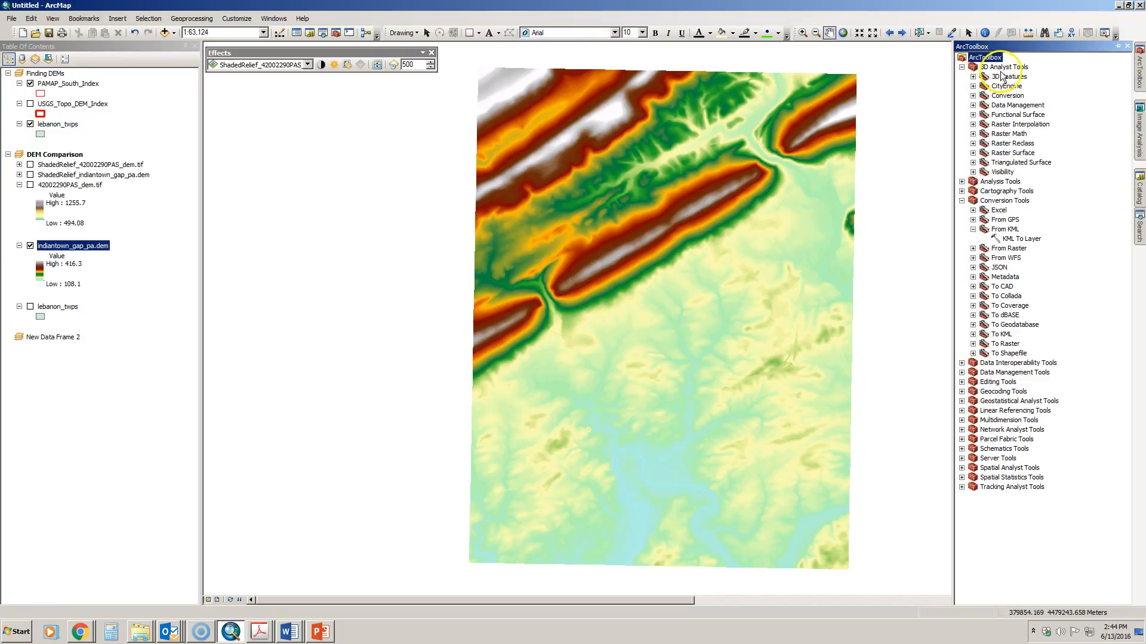
left_click(973, 153)
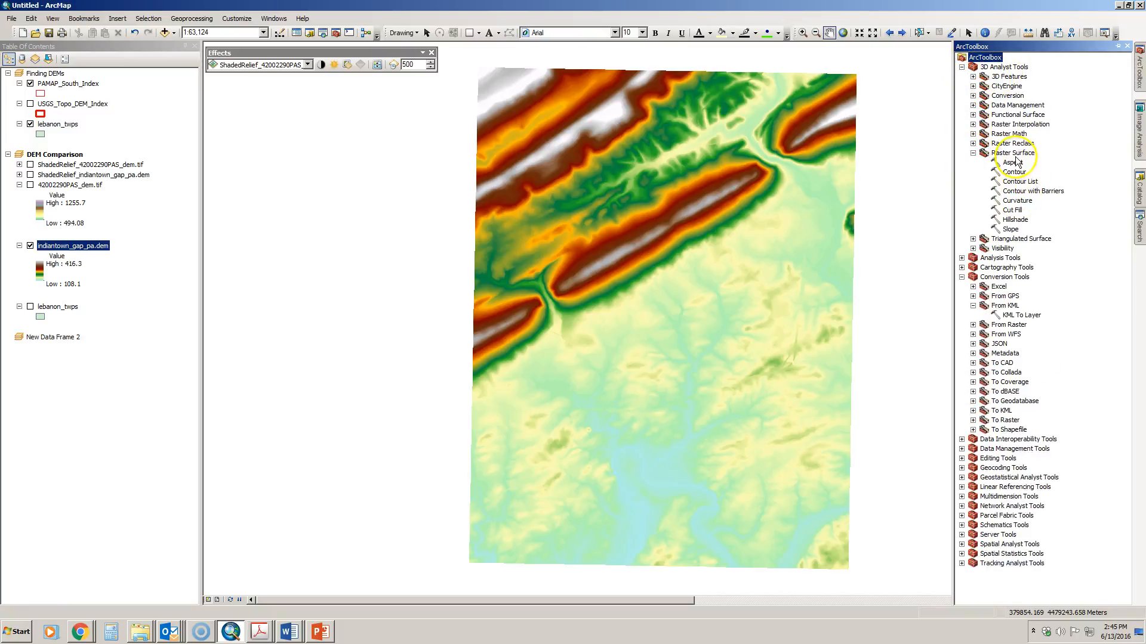
left_click(962, 544)
scroll(1006, 483, "down", 1)
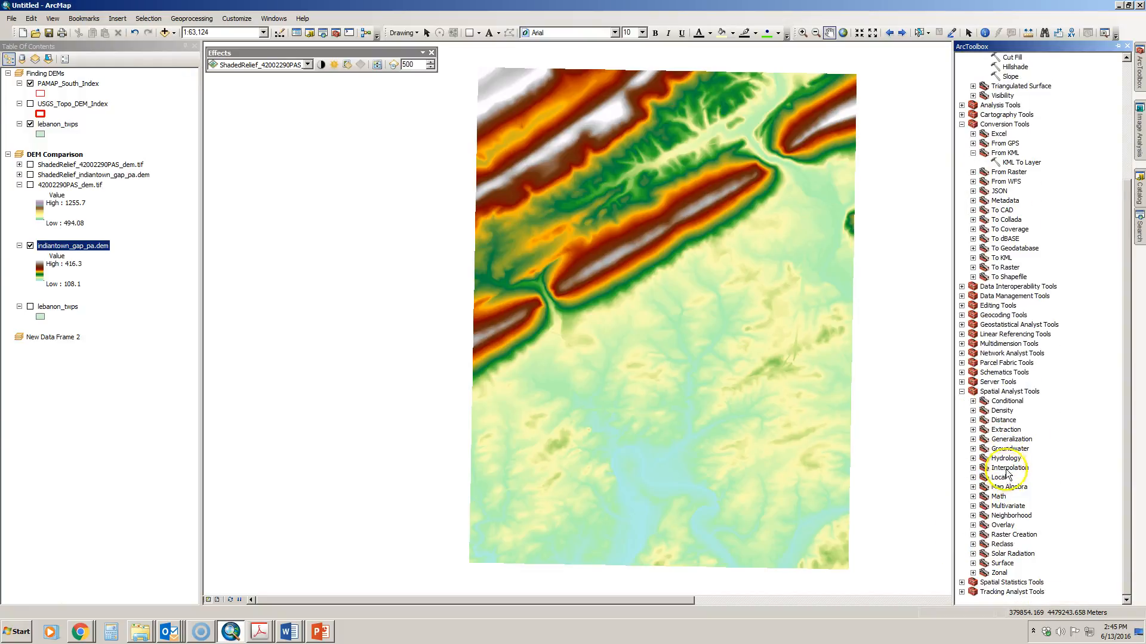
left_click(973, 564)
scroll(1035, 549, "up", 9)
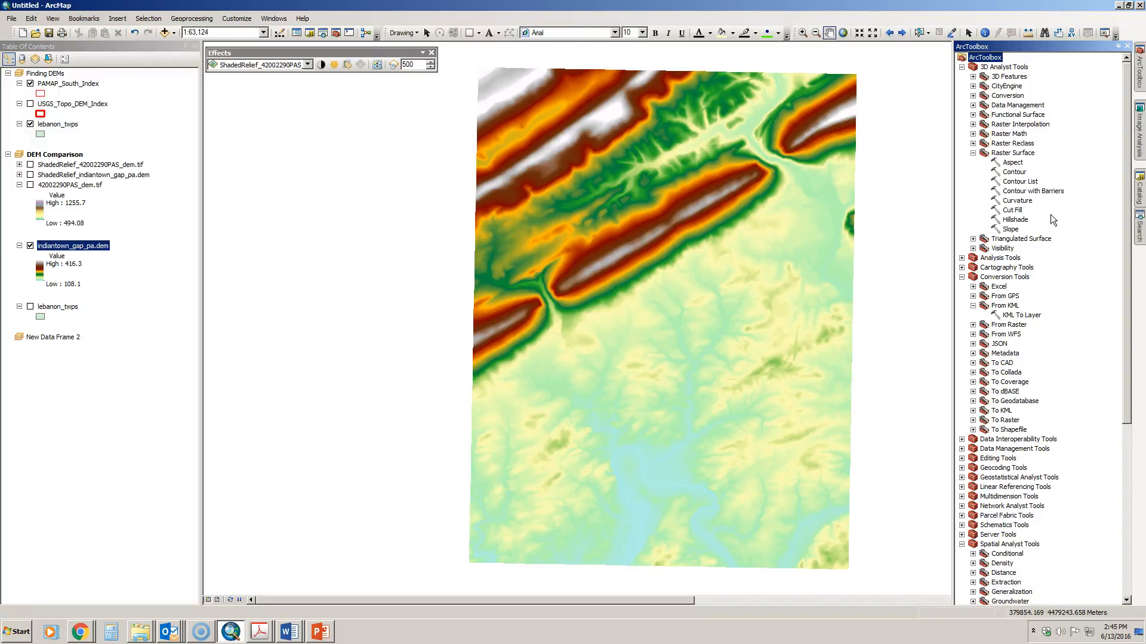
Step: Open the 3D Analyst Contour tool and choose 42002290PAS_dem.tif as the input raster
left_click(1016, 172)
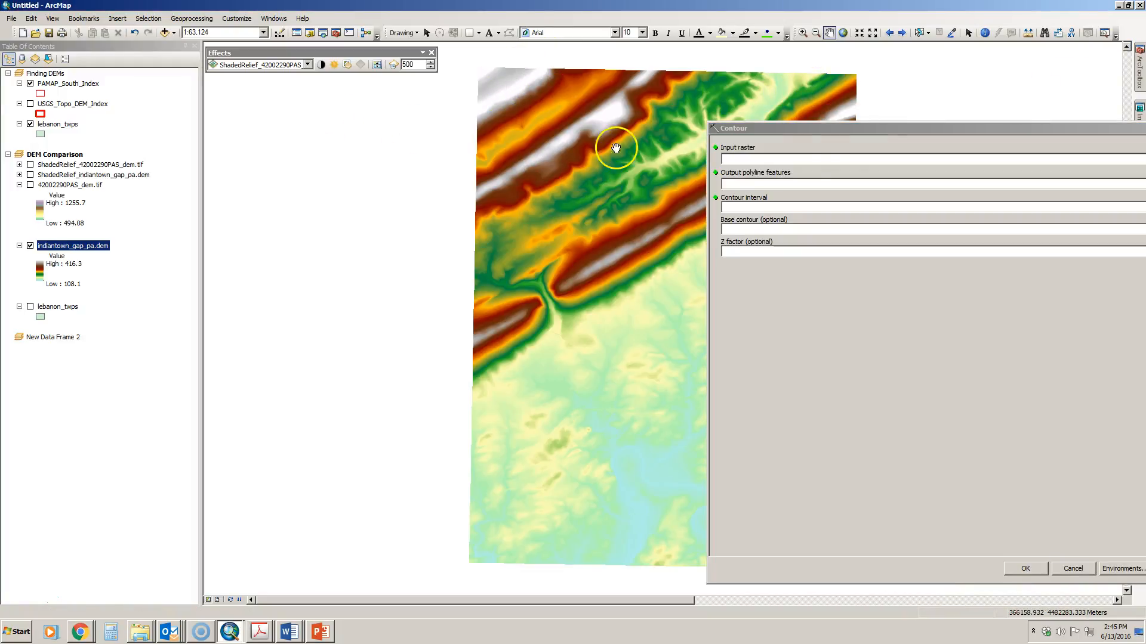
left_click_drag(864, 129, 318, 116)
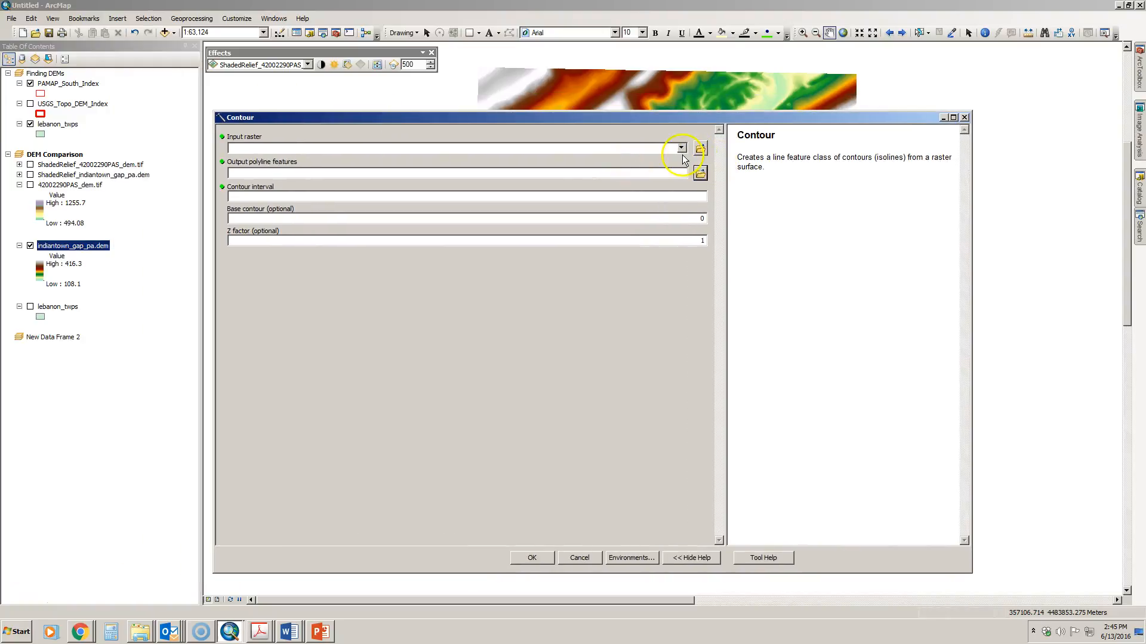
left_click(682, 148)
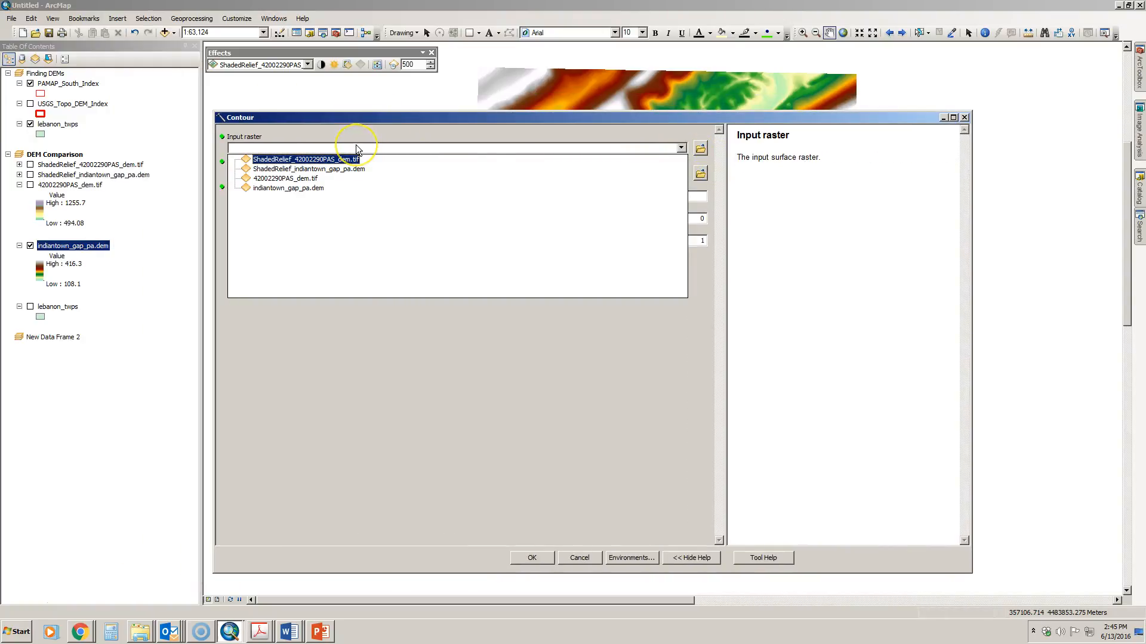
left_click(302, 180)
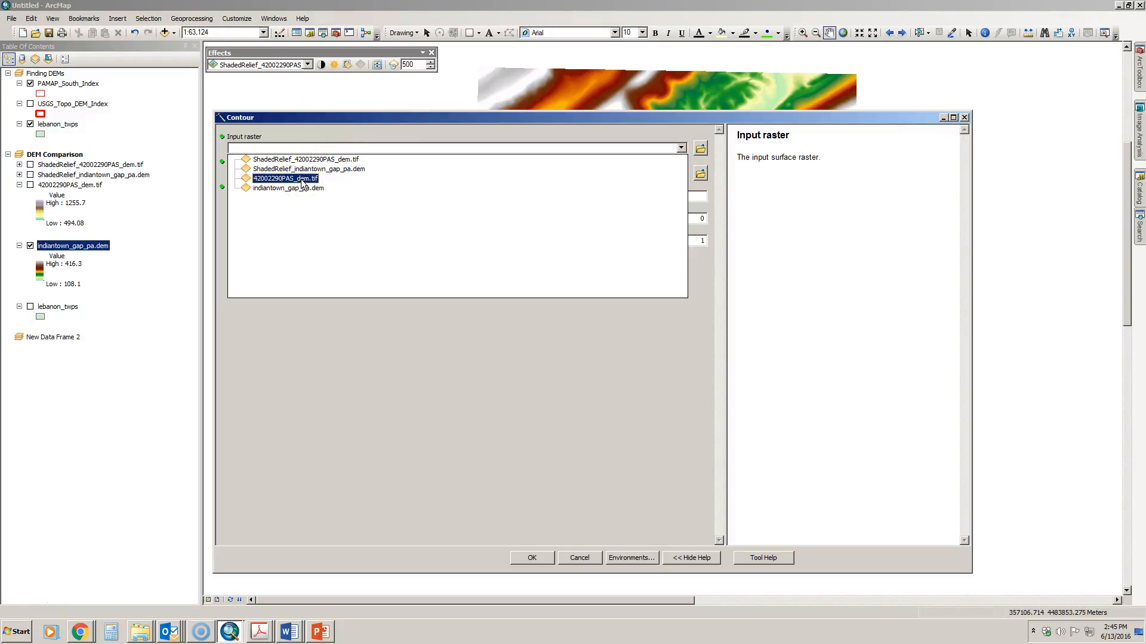
left_click(376, 191)
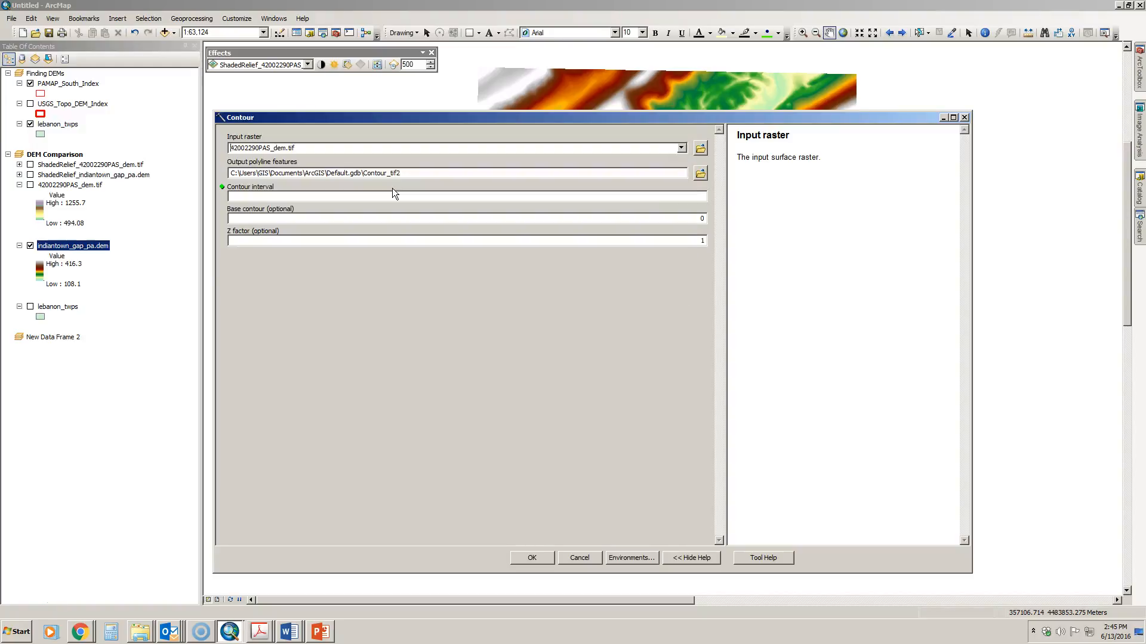
left_click(390, 199)
Step: Set the output polyline features to contour_50 in the C:\GIS folder
left_click(700, 174)
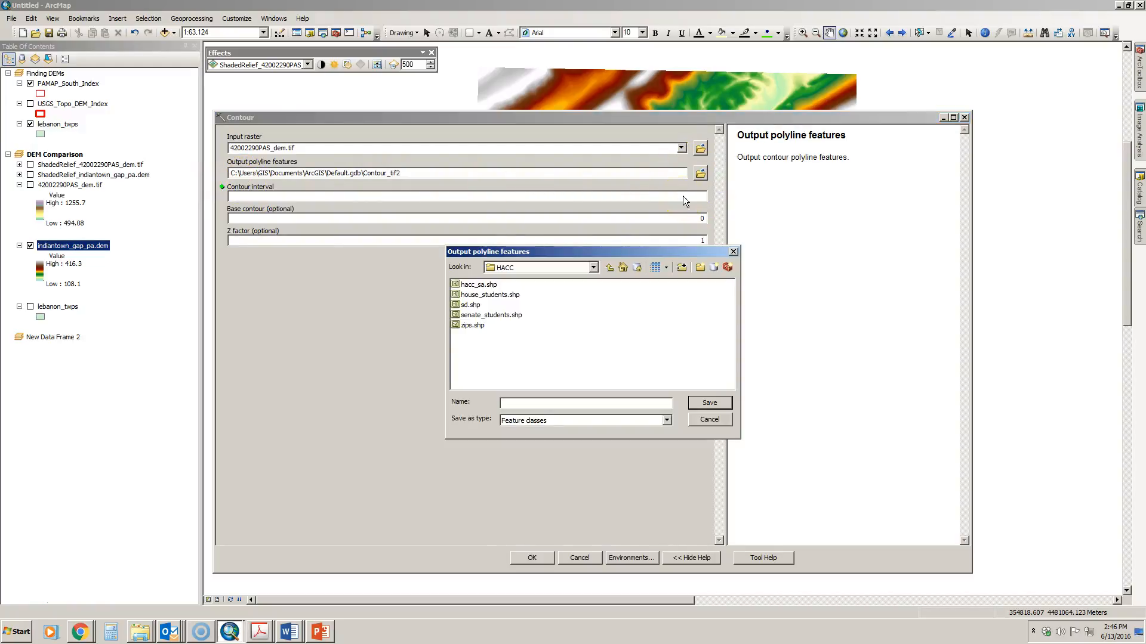
left_click(595, 268)
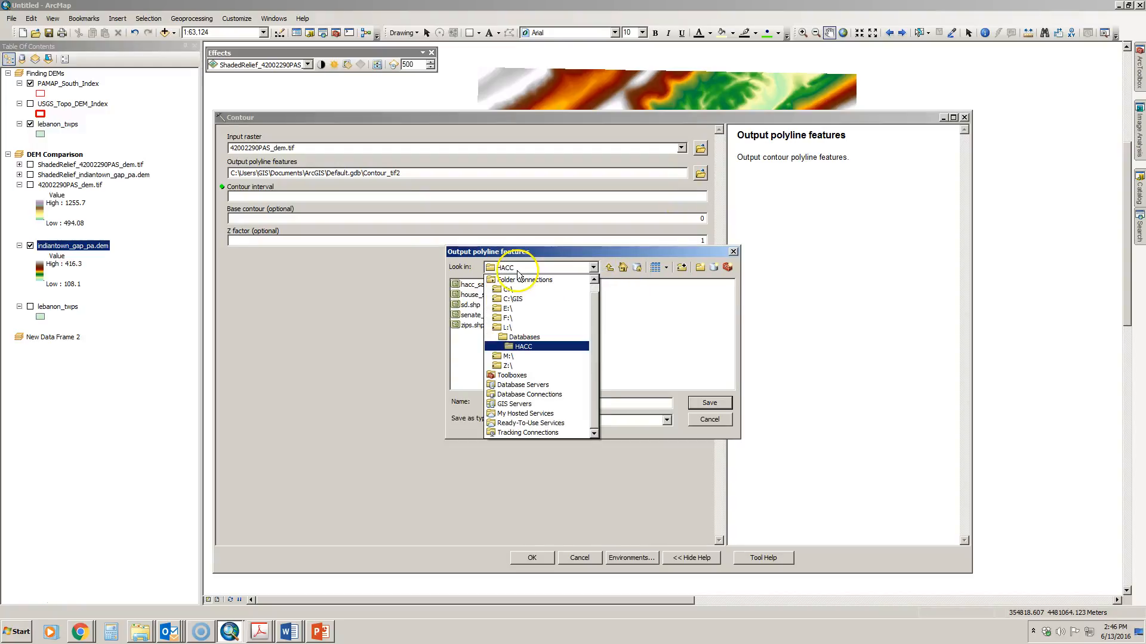
left_click(515, 299)
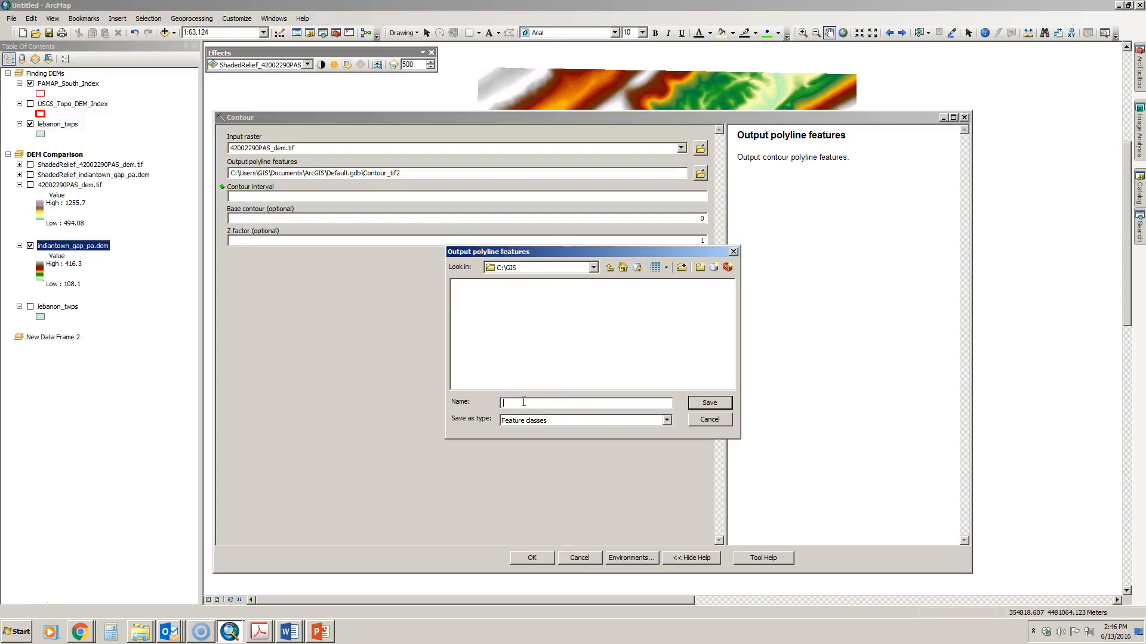
type("contour_50")
left_click(701, 404)
Step: Try to run the Contour tool with a contour interval of 50, and dismiss its notification
left_click(415, 198)
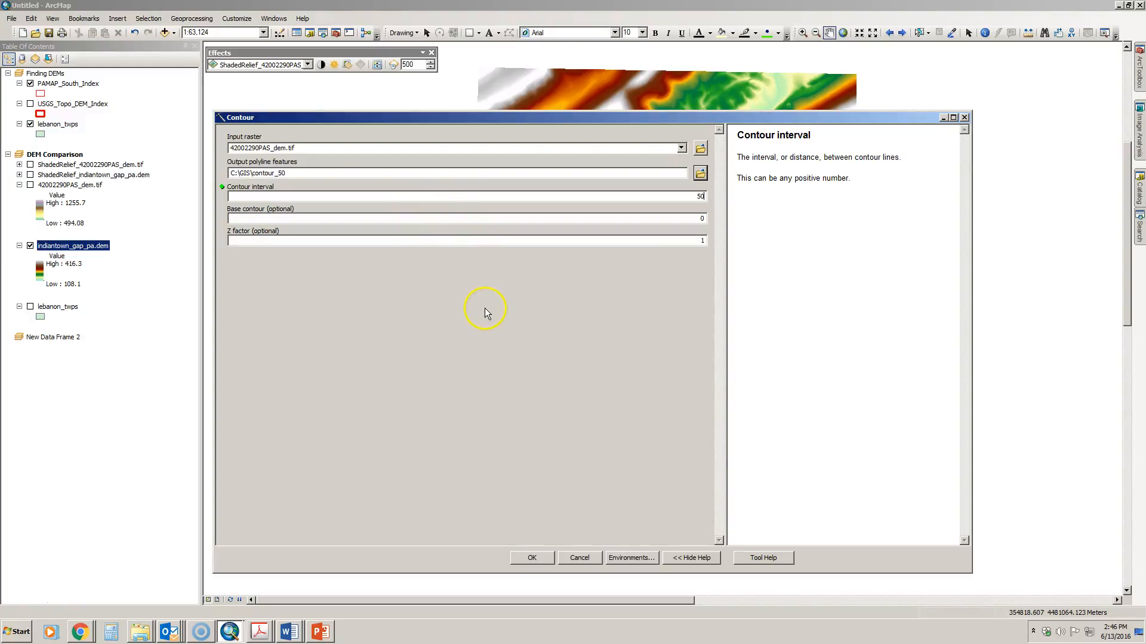
left_click(533, 558)
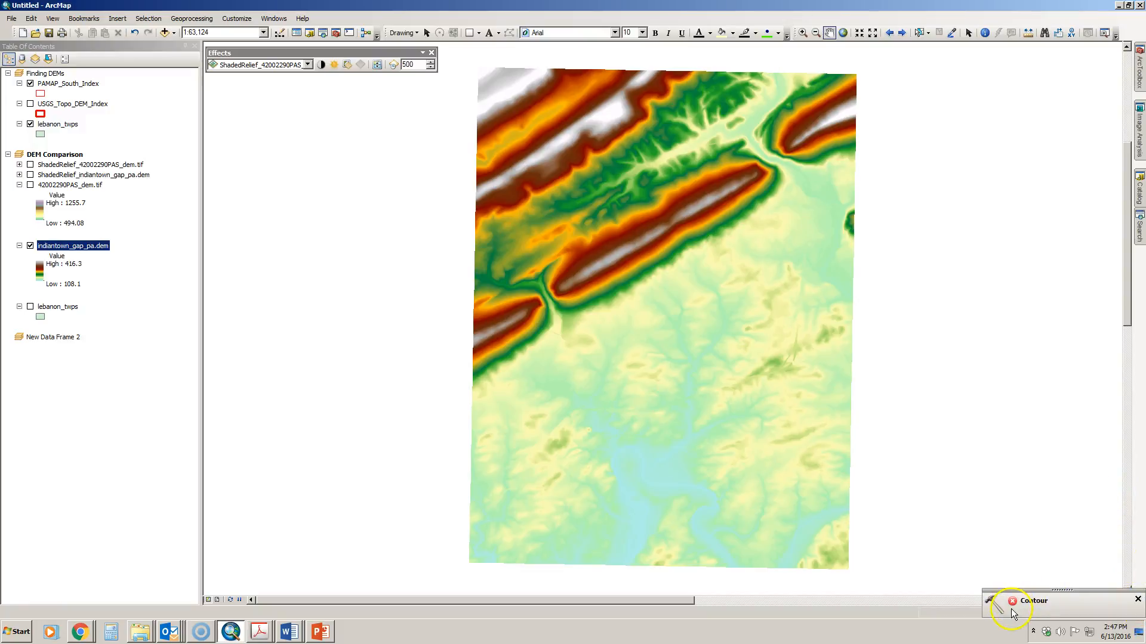
left_click(1137, 601)
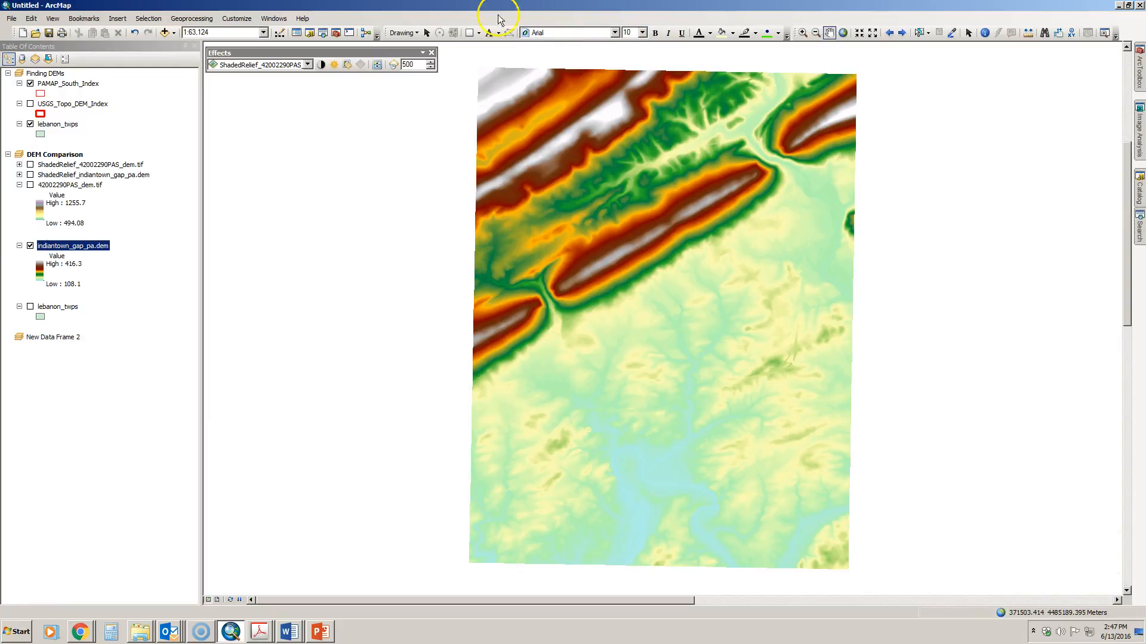
Step: Examine the messages of the Contour run in the current session's geoprocessing results, then put the results list away
left_click(249, 20)
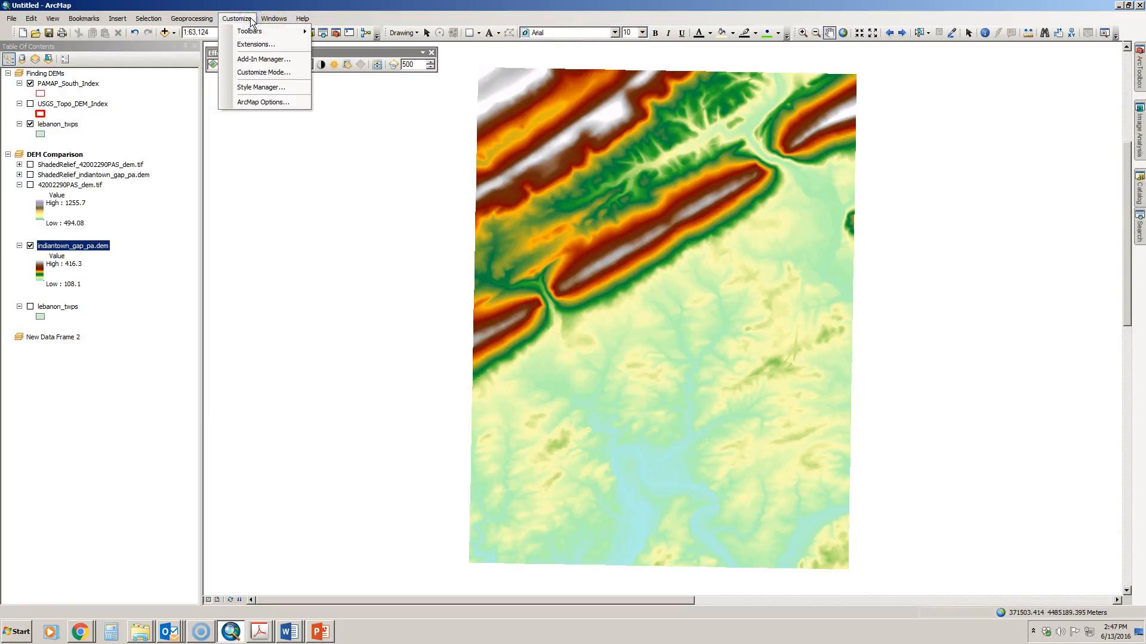
mouse_move(267, 19)
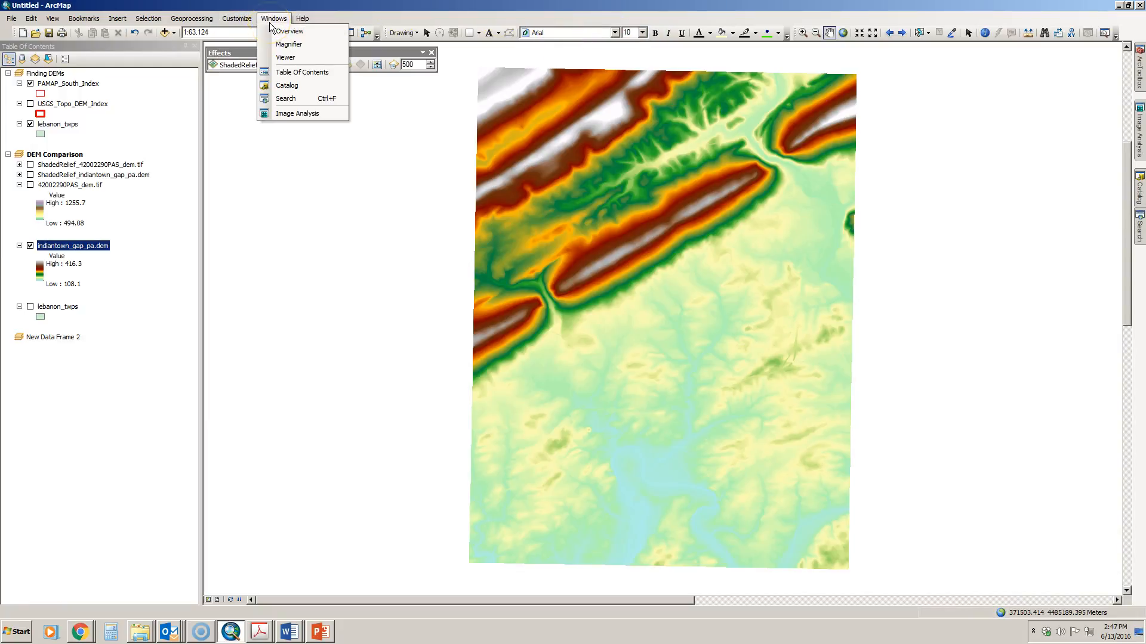
left_click(242, 20)
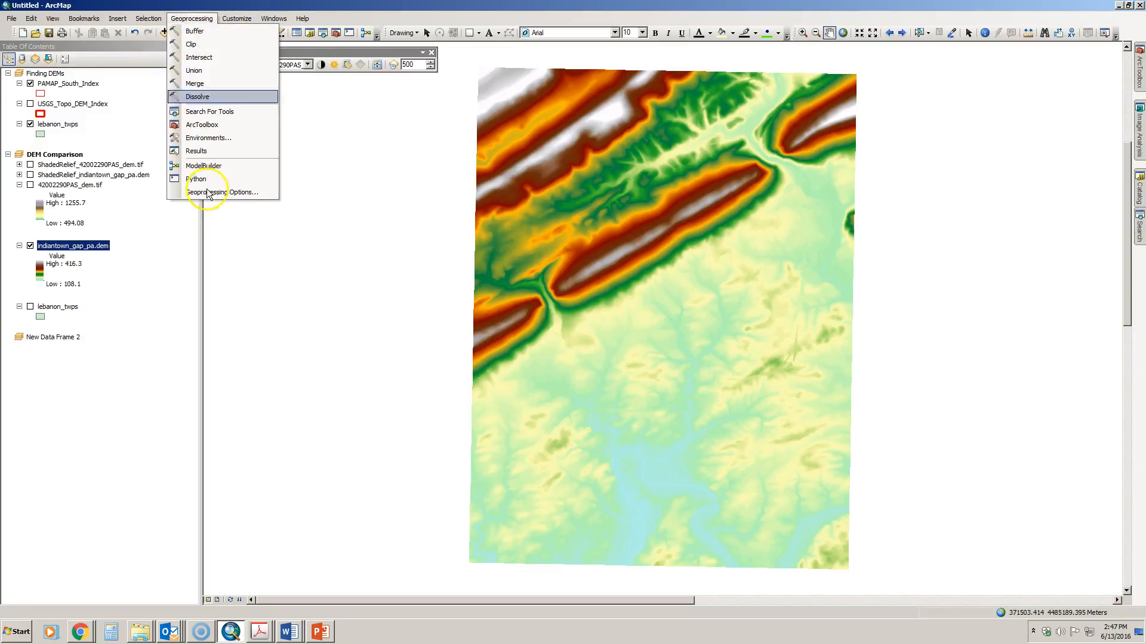
left_click(197, 151)
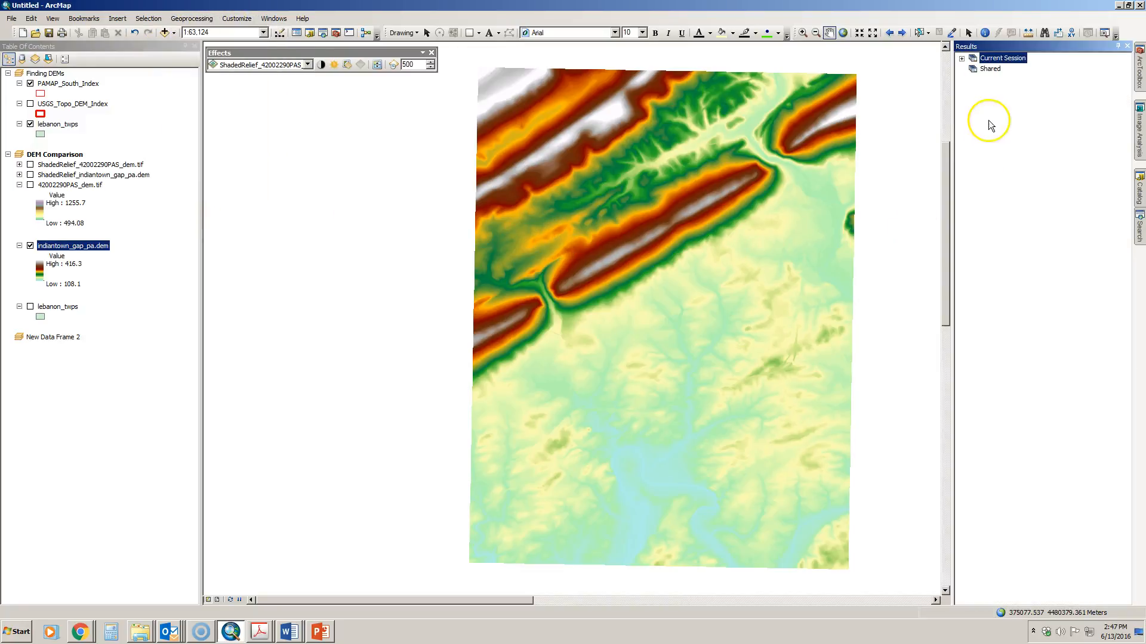
left_click(961, 58)
left_click(973, 68)
left_click(984, 112)
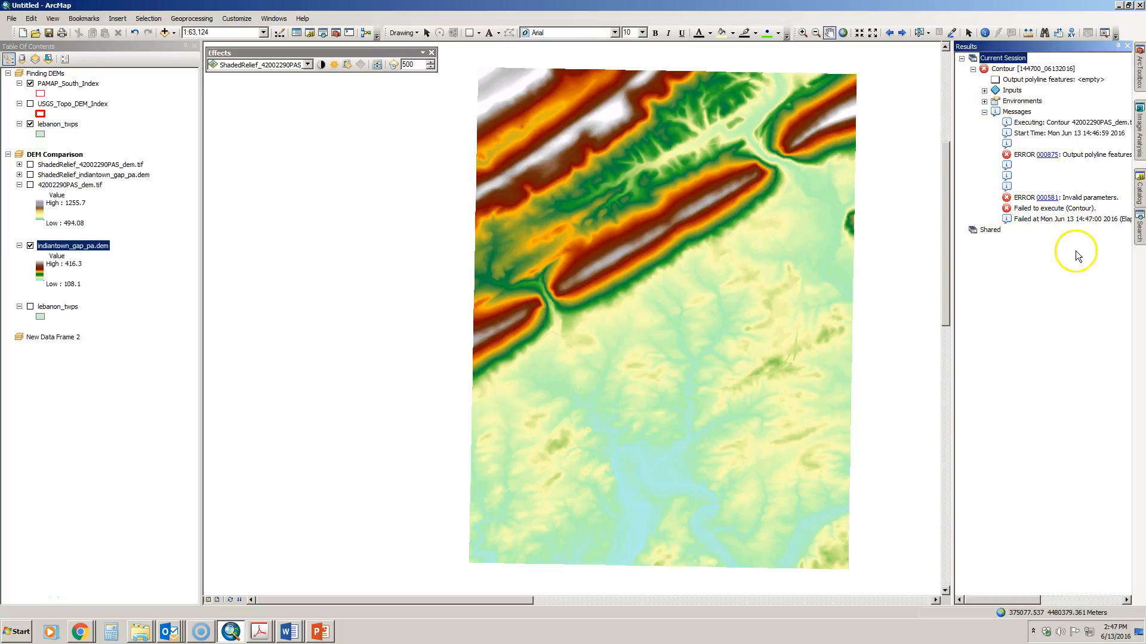
left_click(1117, 46)
Step: Start the Contour tool again from Raster Surface with 42002290PAS_dem.tif as the input raster
mouse_move(1139, 88)
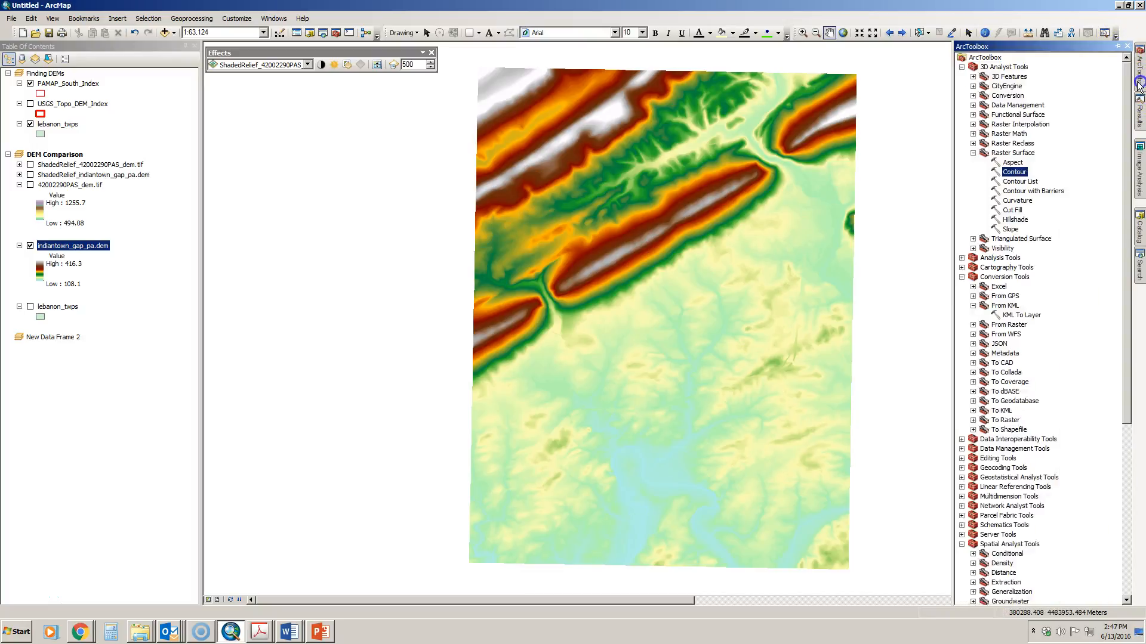
double_click(1014, 172)
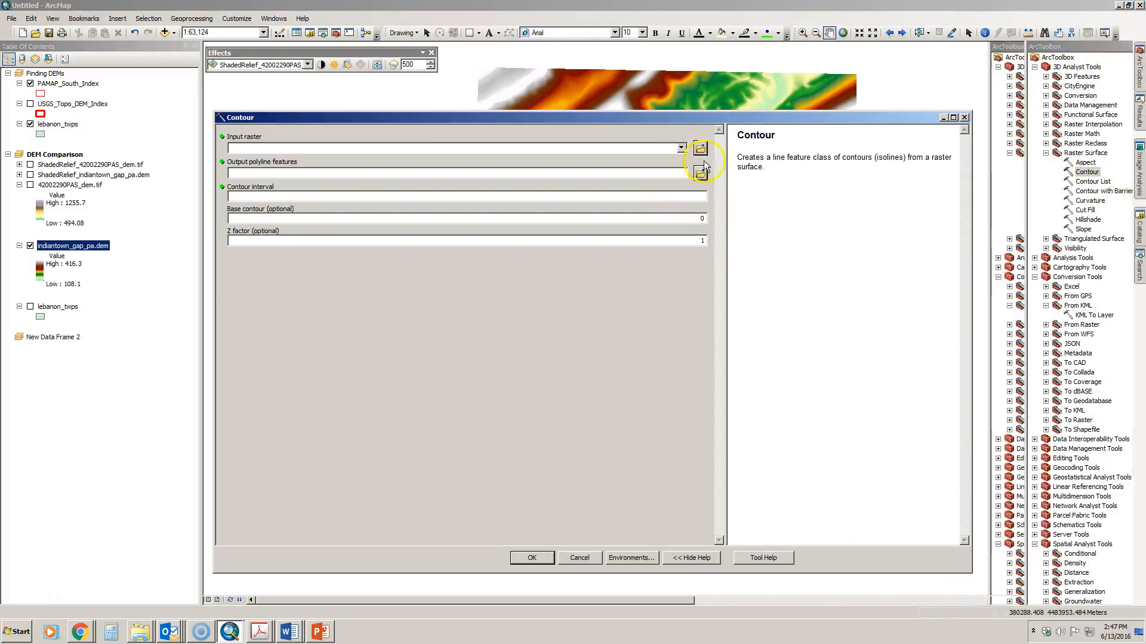
left_click(681, 147)
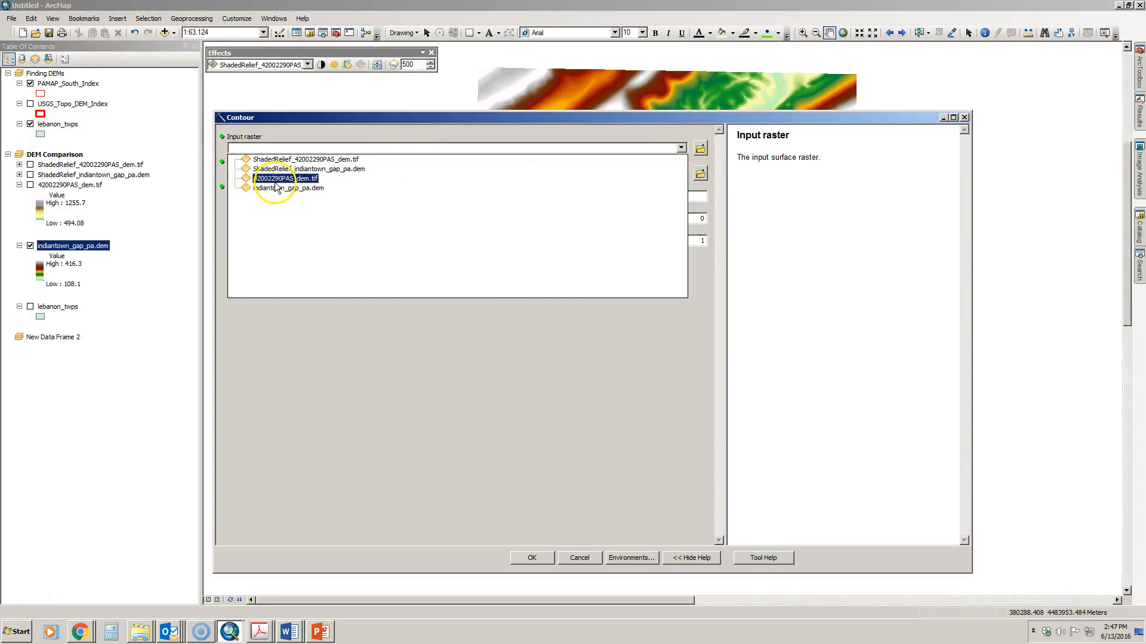
left_click(316, 179)
Step: Name the output Contour_50ft in Default.gdb, set the contour interval to 50, and generate the contours
left_click(700, 173)
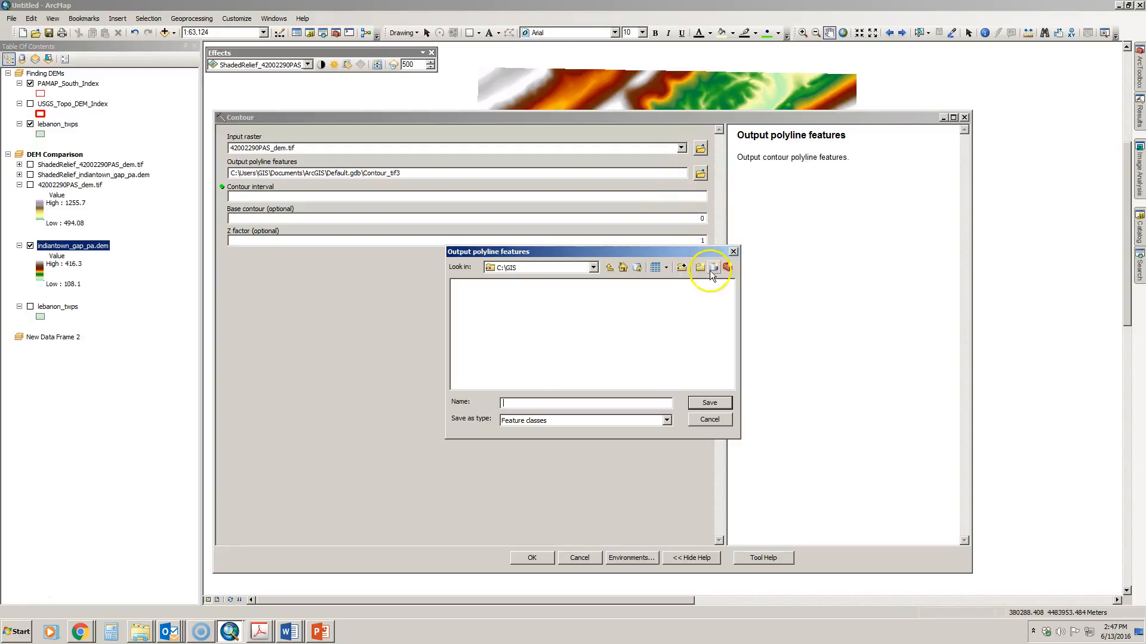
left_click(734, 251)
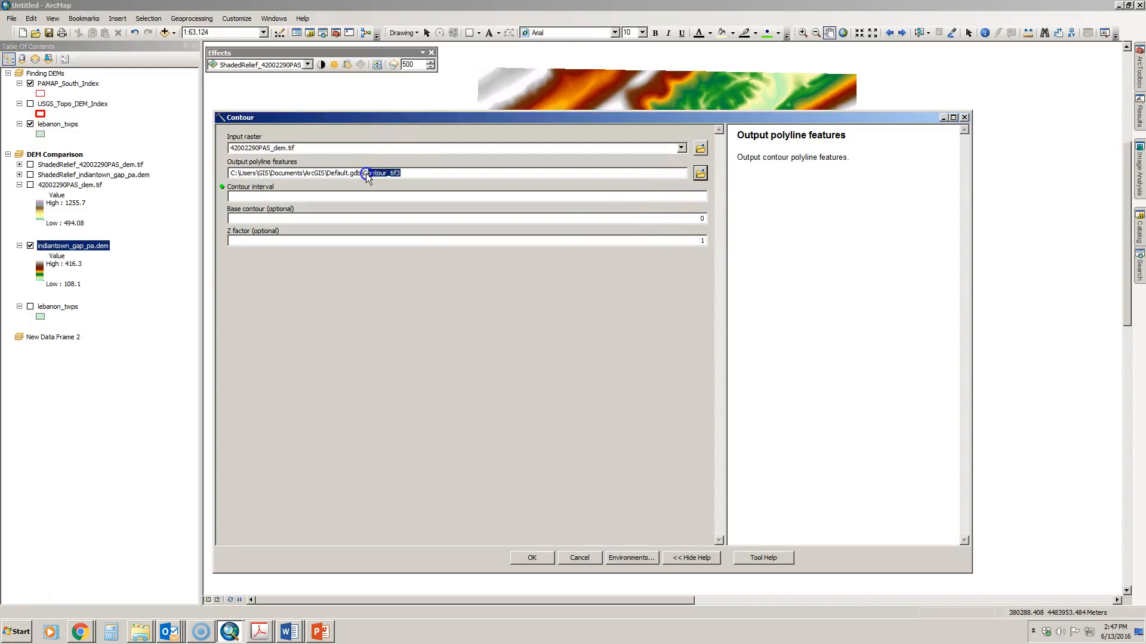
type("o")
left_click(414, 194)
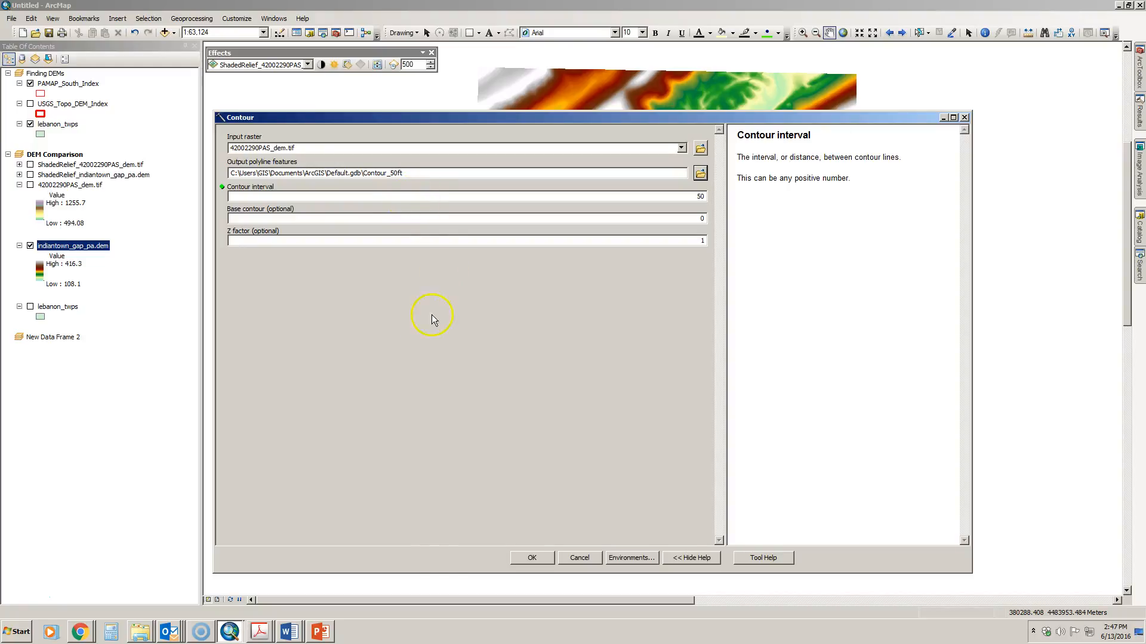
left_click(533, 557)
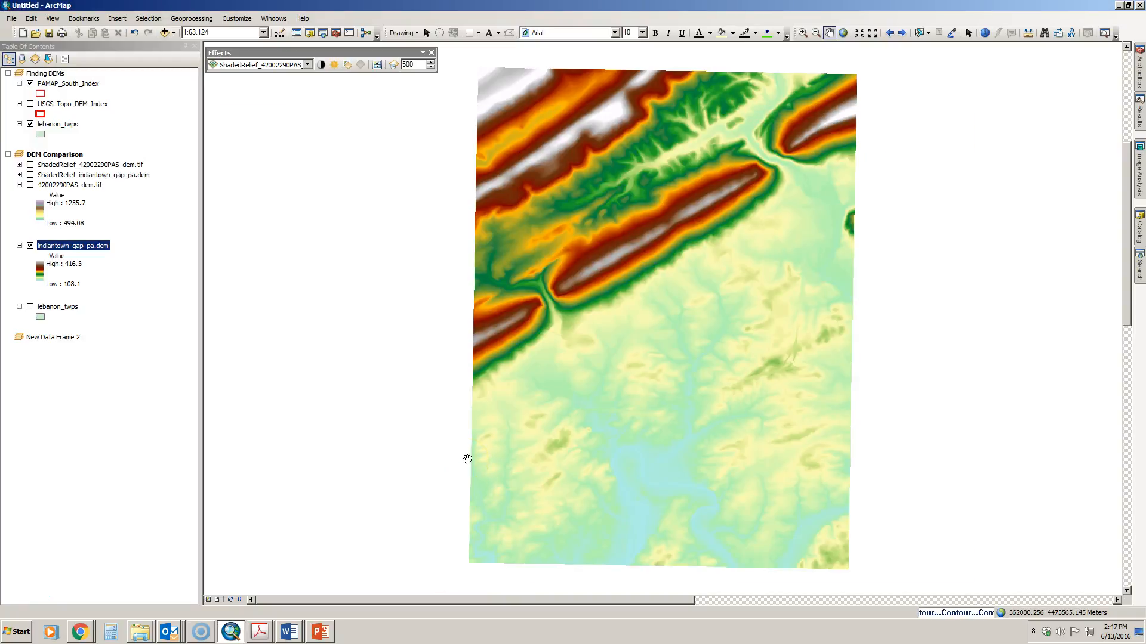
left_click(466, 452)
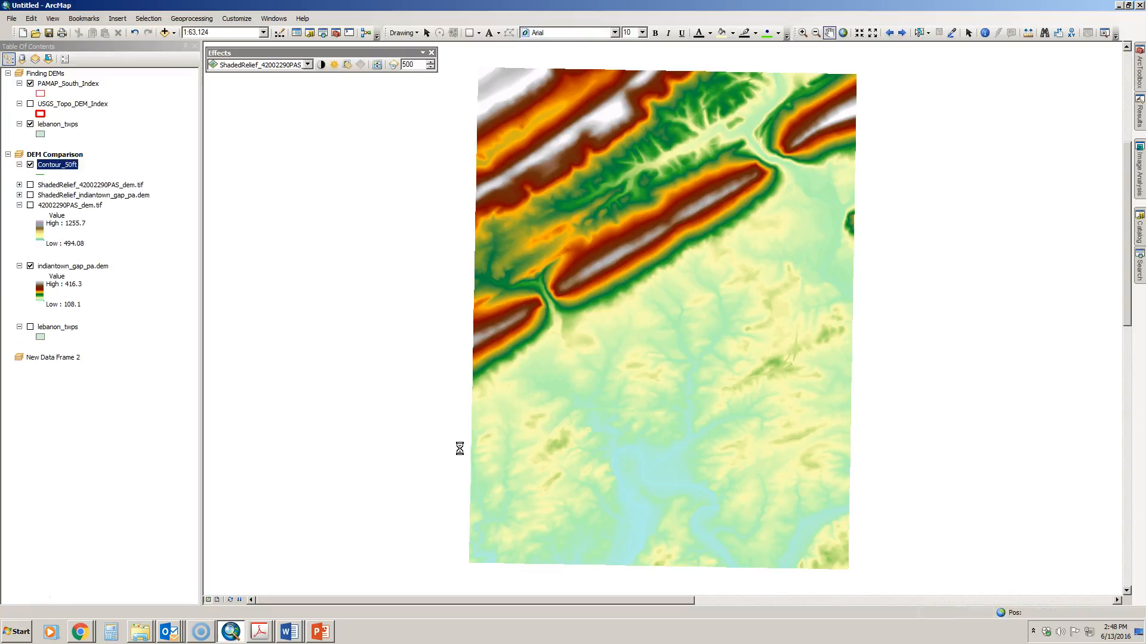
left_click(403, 410)
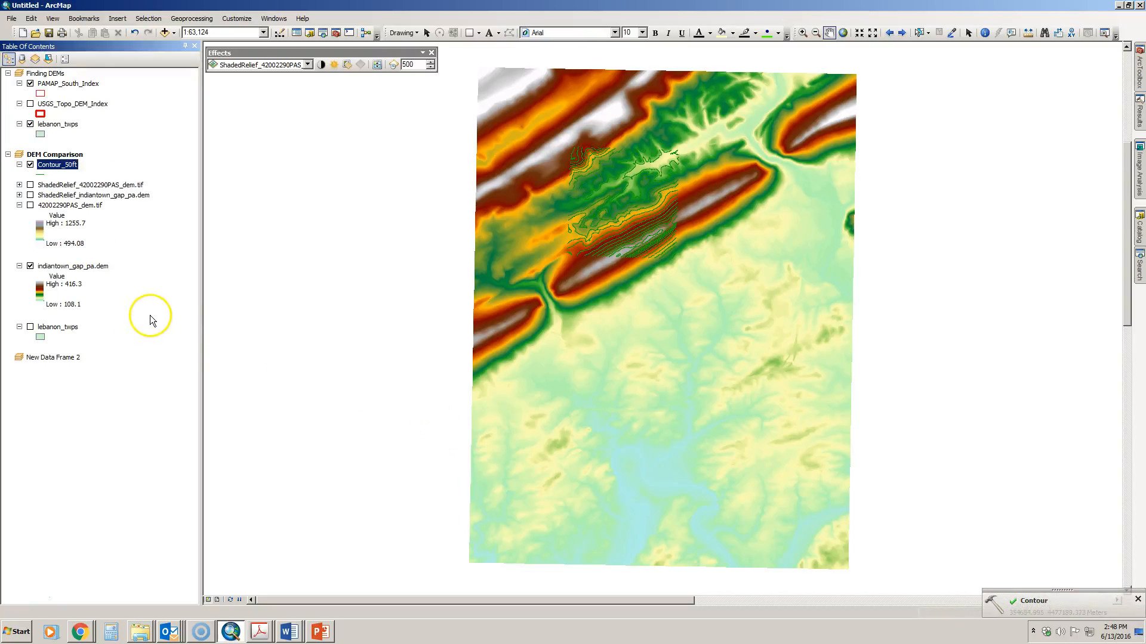
Step: Show 42002290PAS_dem.tif, hide indiantown_gap_pa.dem, and fit the map view to the Contour_50ft layer
left_click(31, 205)
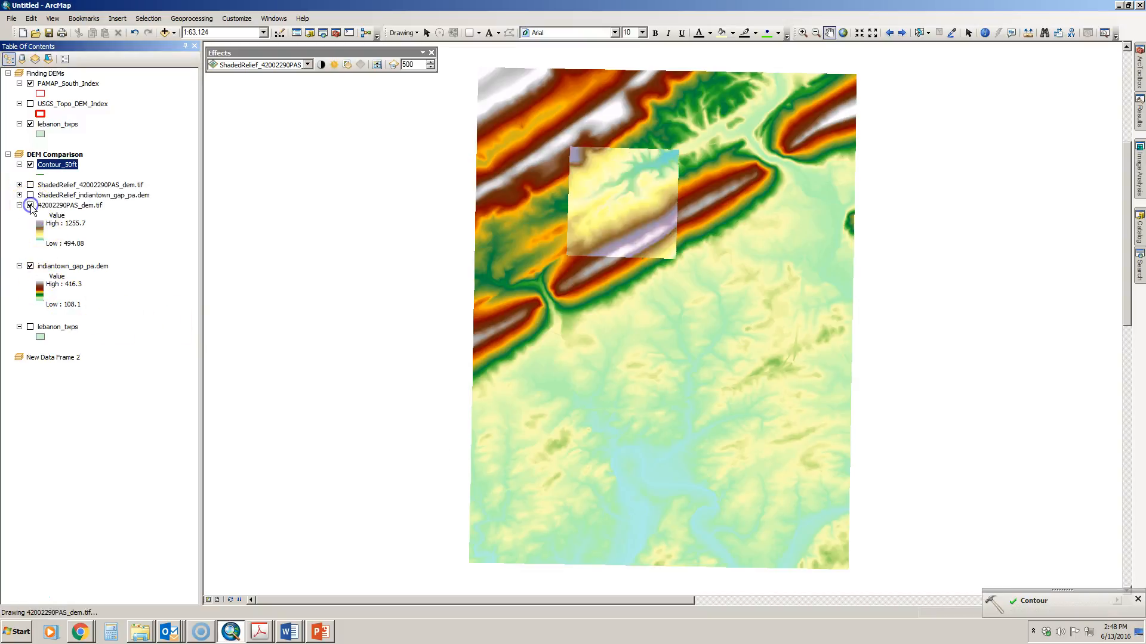
left_click(30, 266)
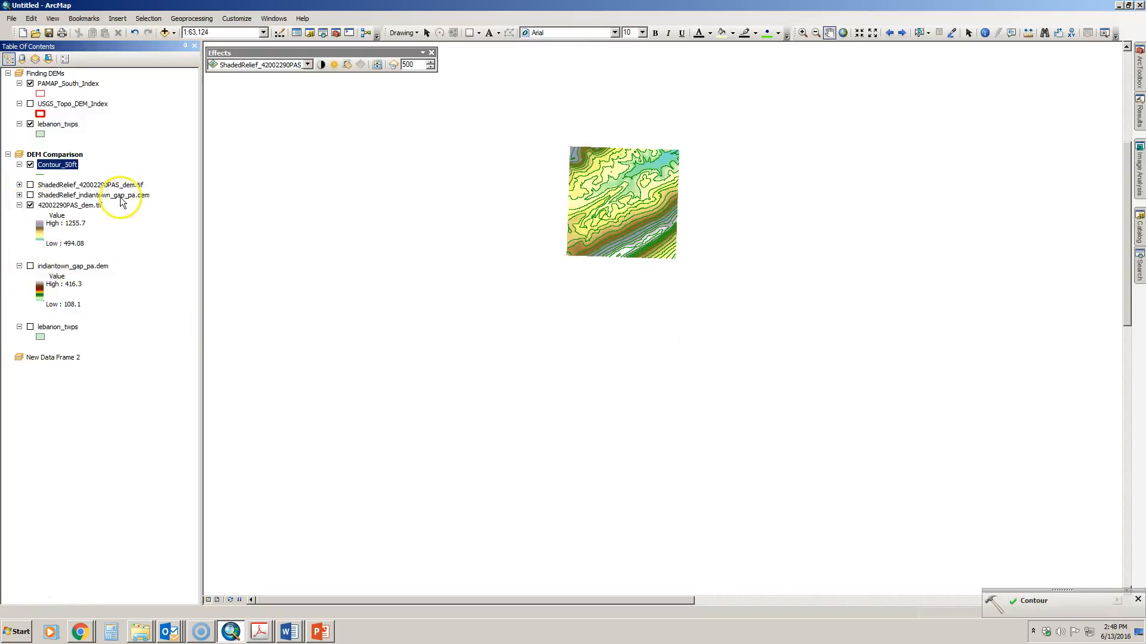
right_click(58, 164)
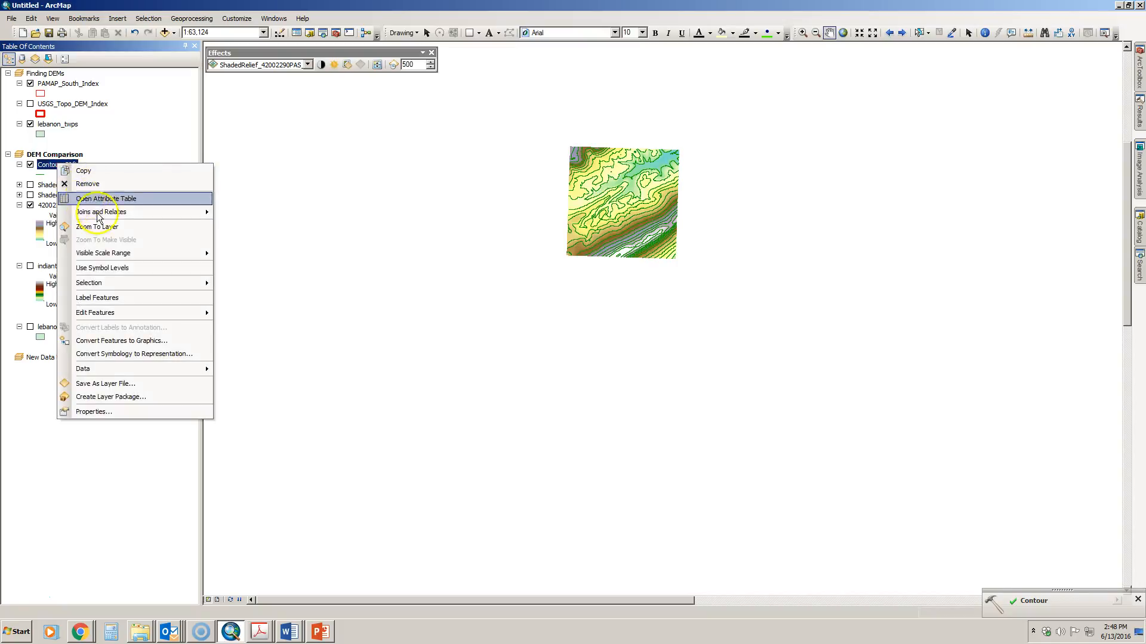
left_click(97, 227)
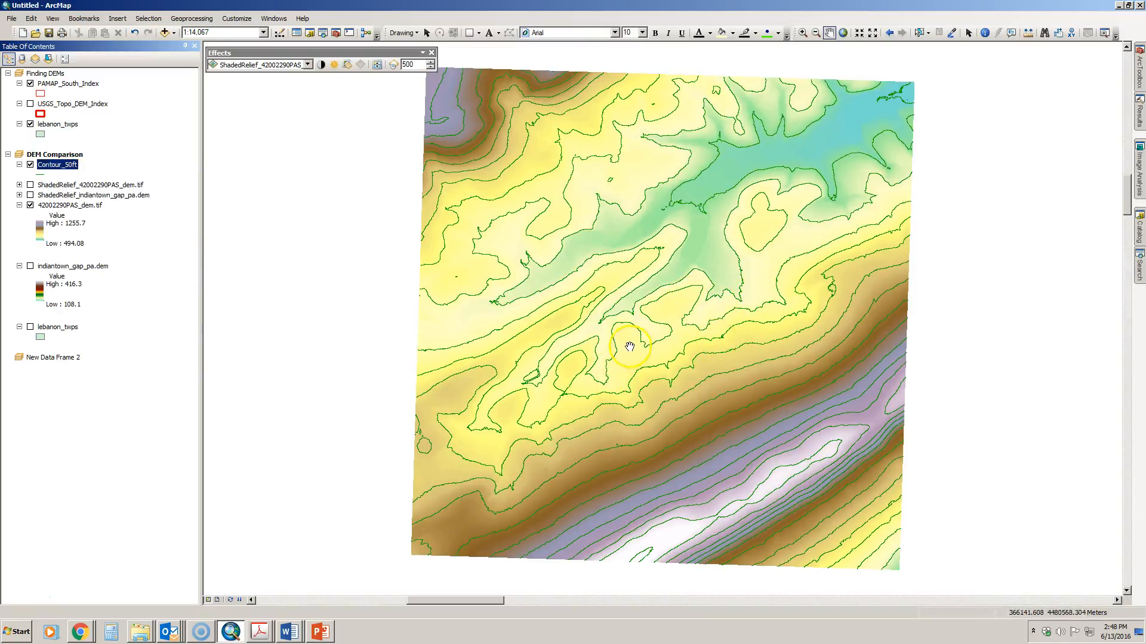
Step: Change the Contour_50ft line symbol's color to dark gray
left_click(39, 175)
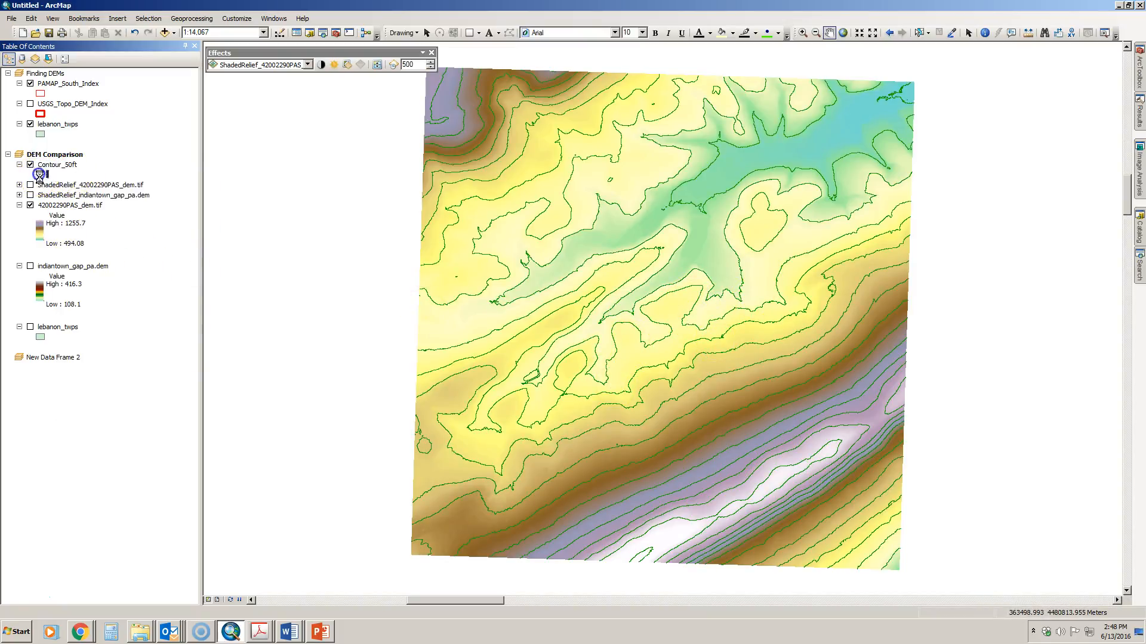
left_click(871, 207)
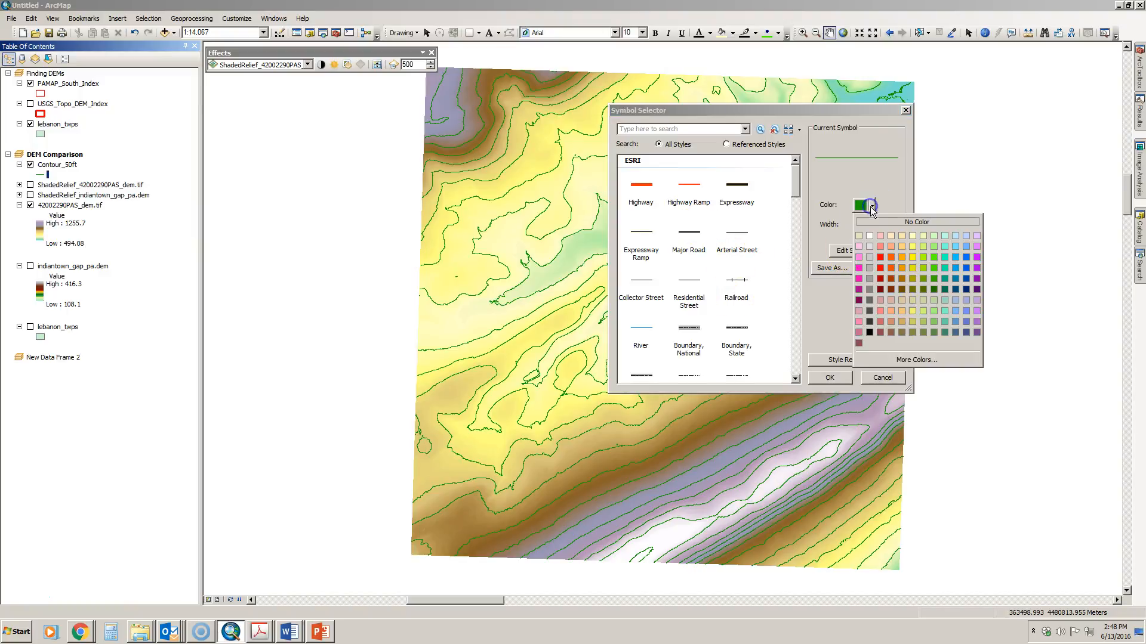
left_click(870, 325)
left_click(844, 379)
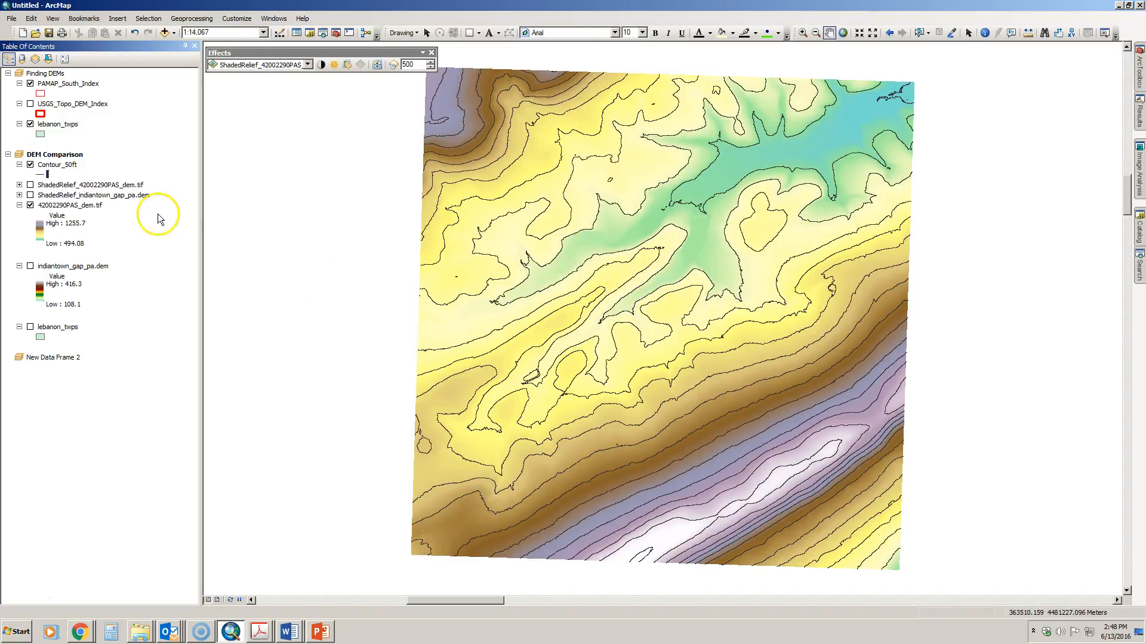
Step: Label the Contour_50ft layer's features with the Contour field
right_click(68, 167)
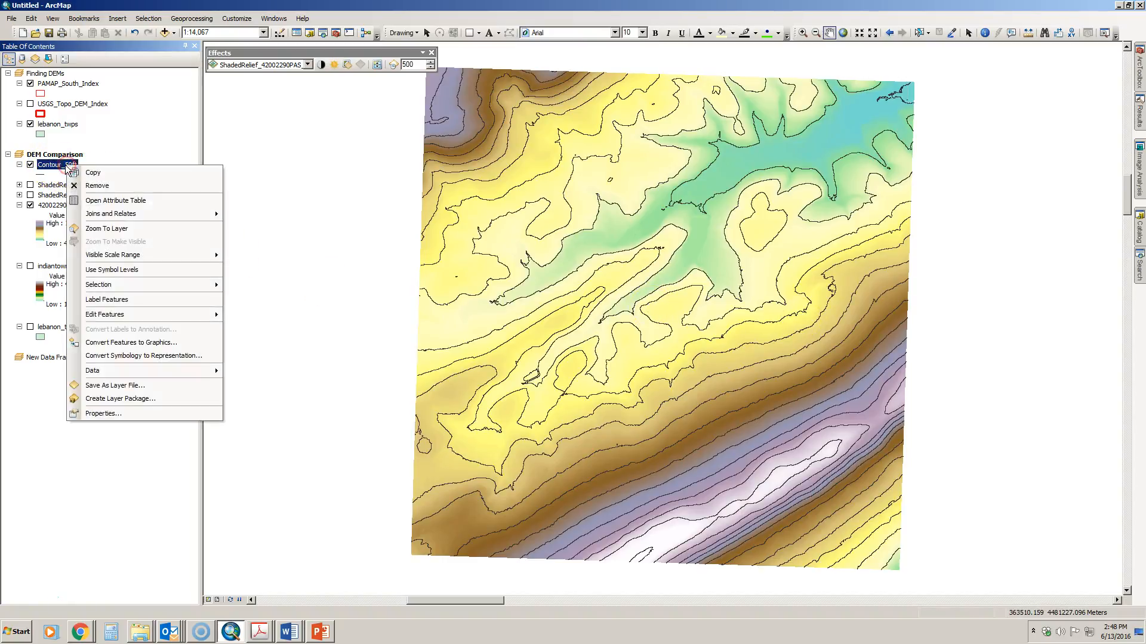
left_click(108, 413)
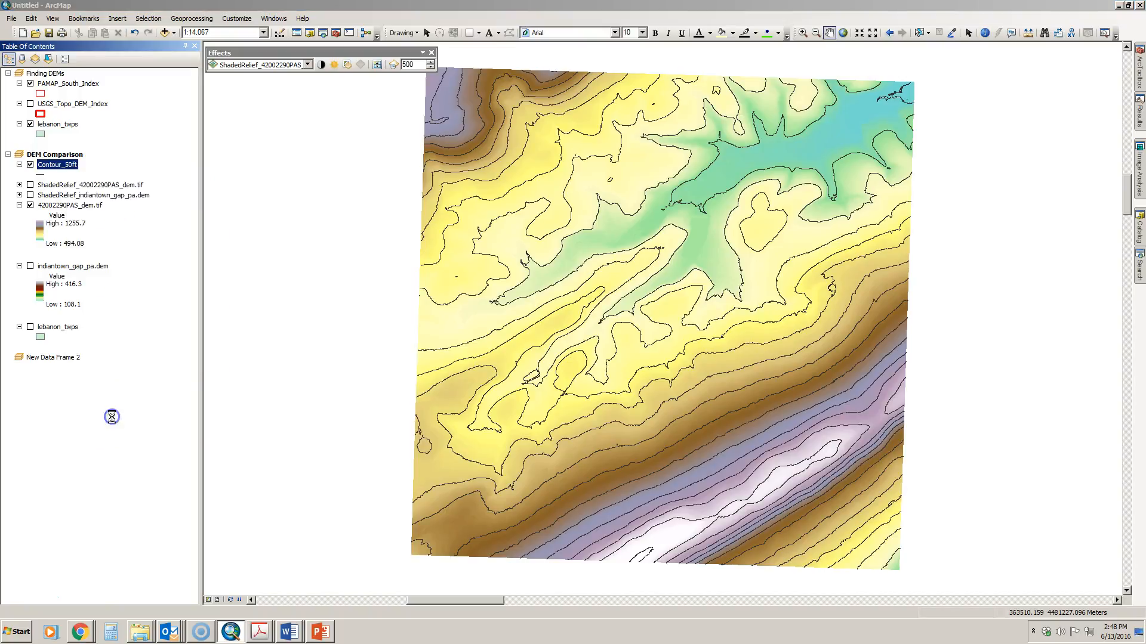
left_click(627, 180)
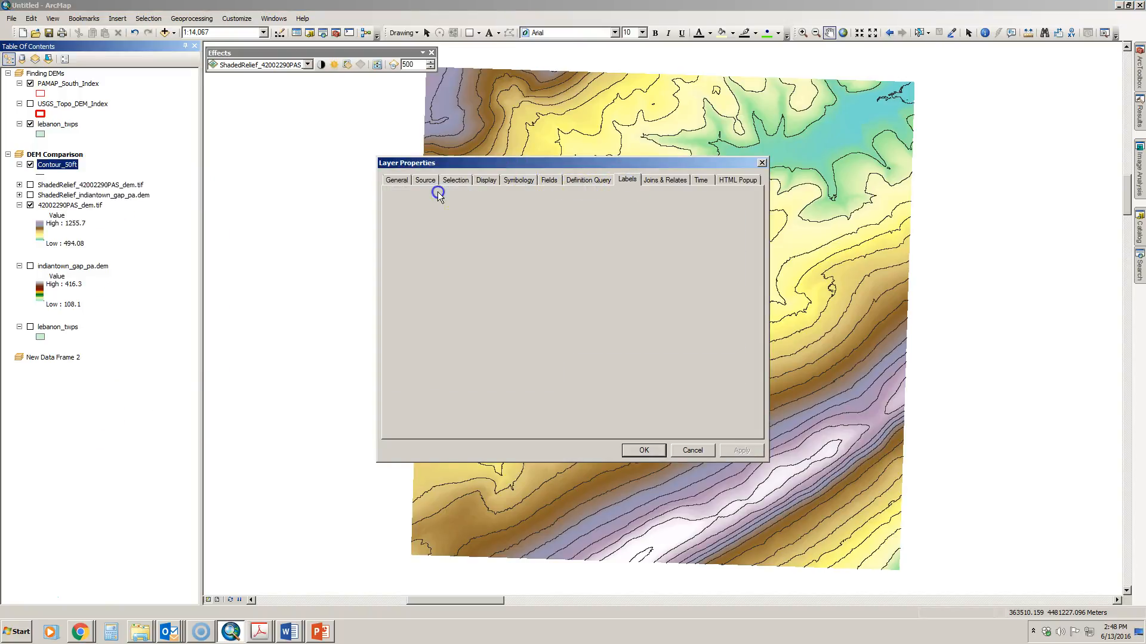
left_click(411, 199)
left_click(533, 276)
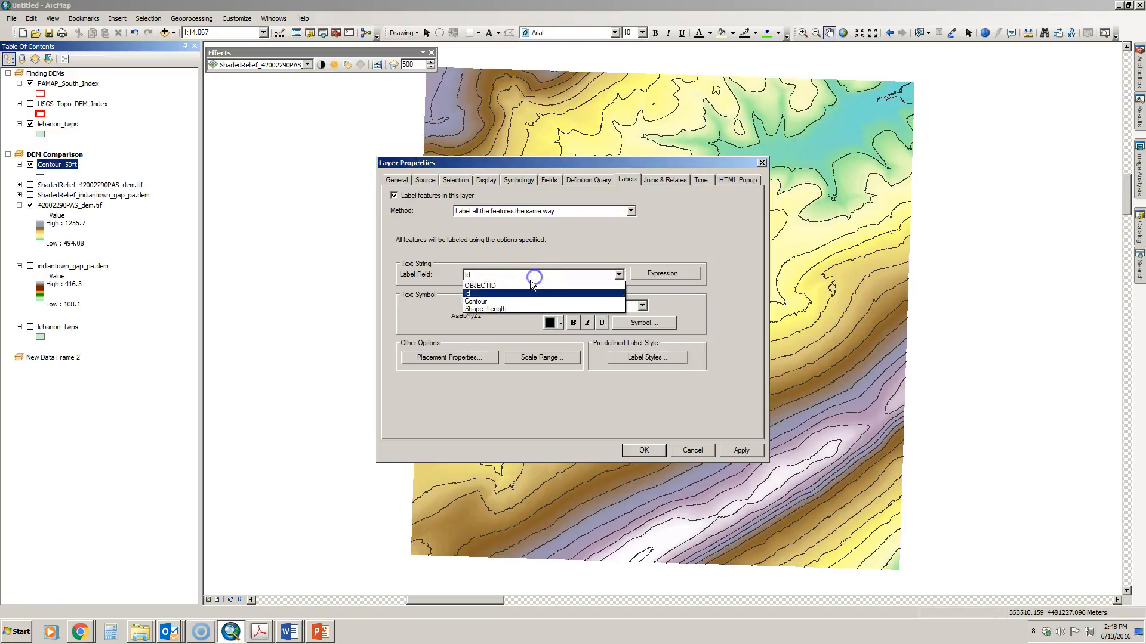
left_click(510, 299)
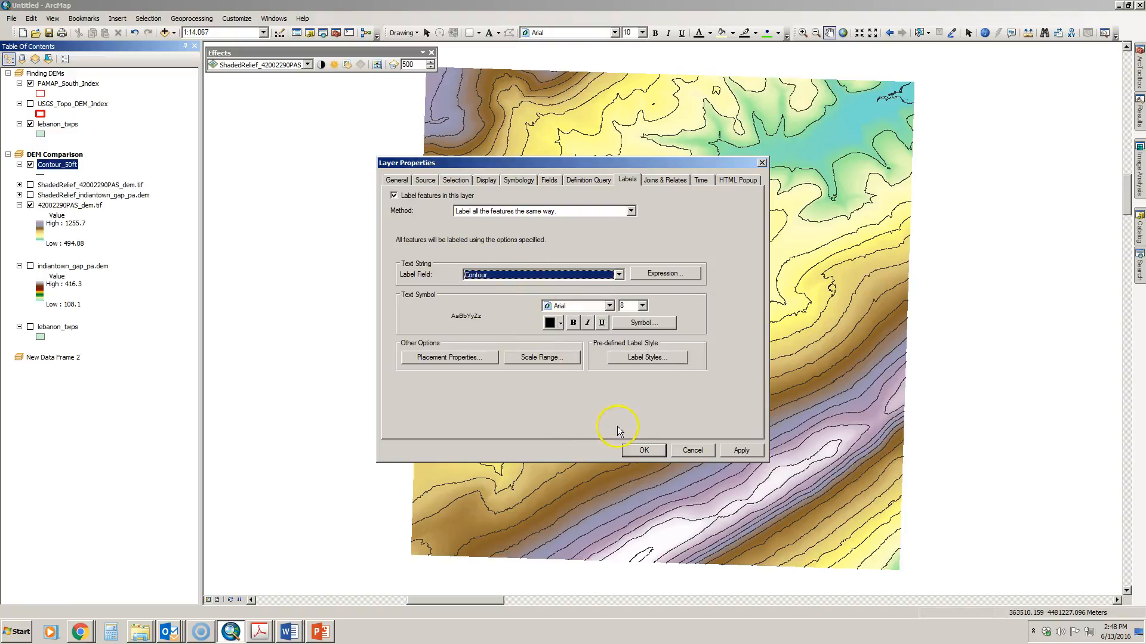
left_click(649, 449)
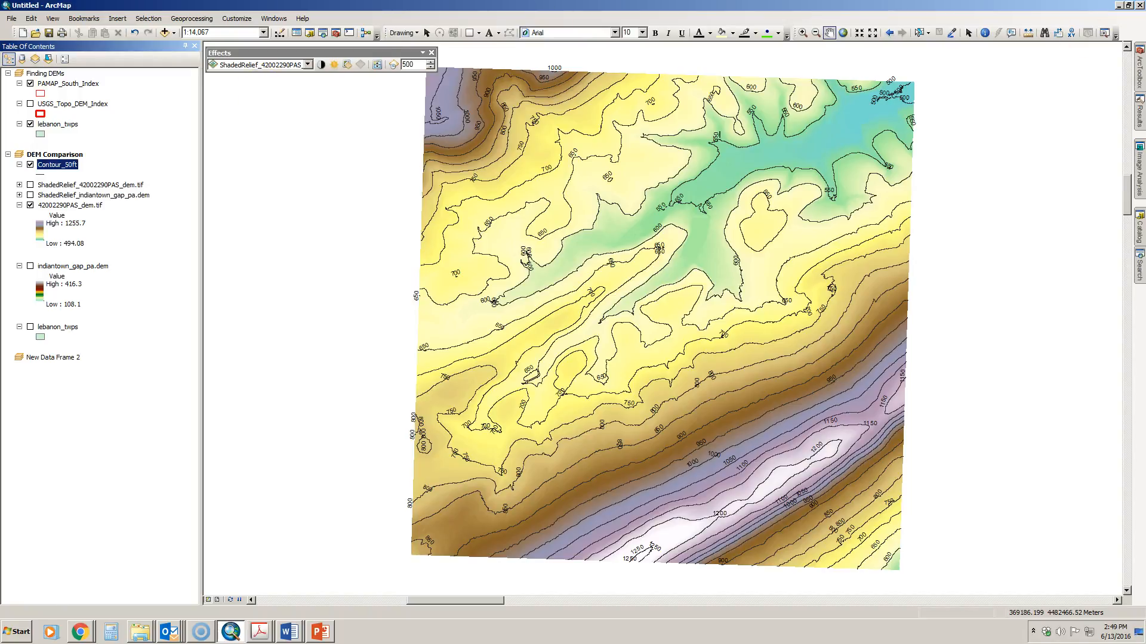
Step: Generate a hillshade from 42002290PAS_dem.tif with the default azimuth 315 and altitude 45, and hide the Contour_50ft layer
left_click(1139, 71)
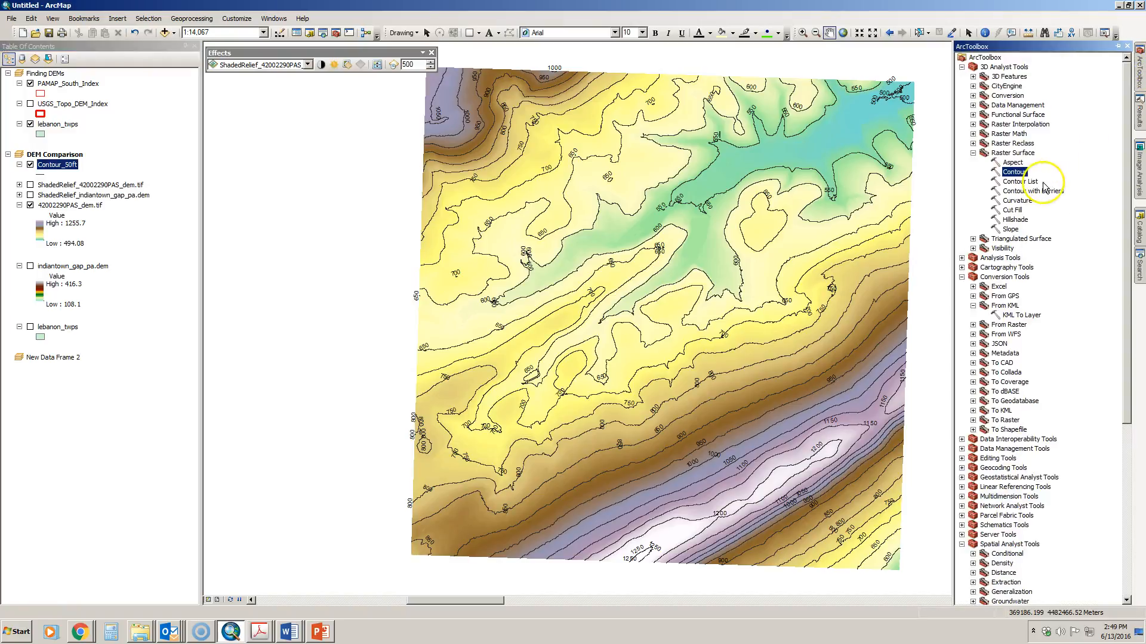
double_click(1017, 220)
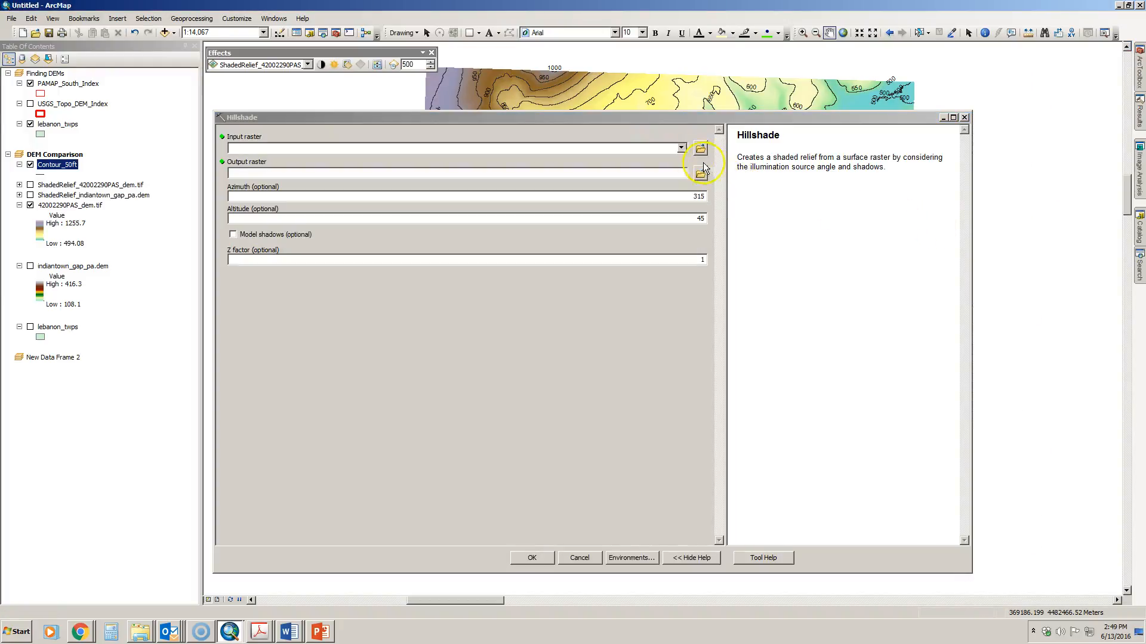
left_click(681, 148)
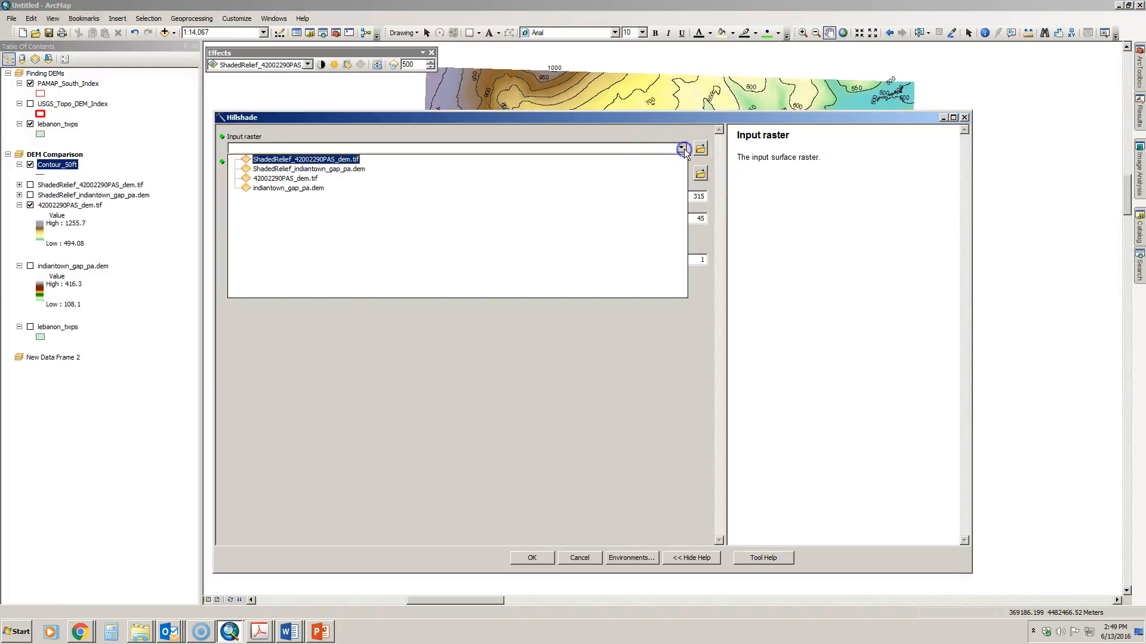
left_click(294, 179)
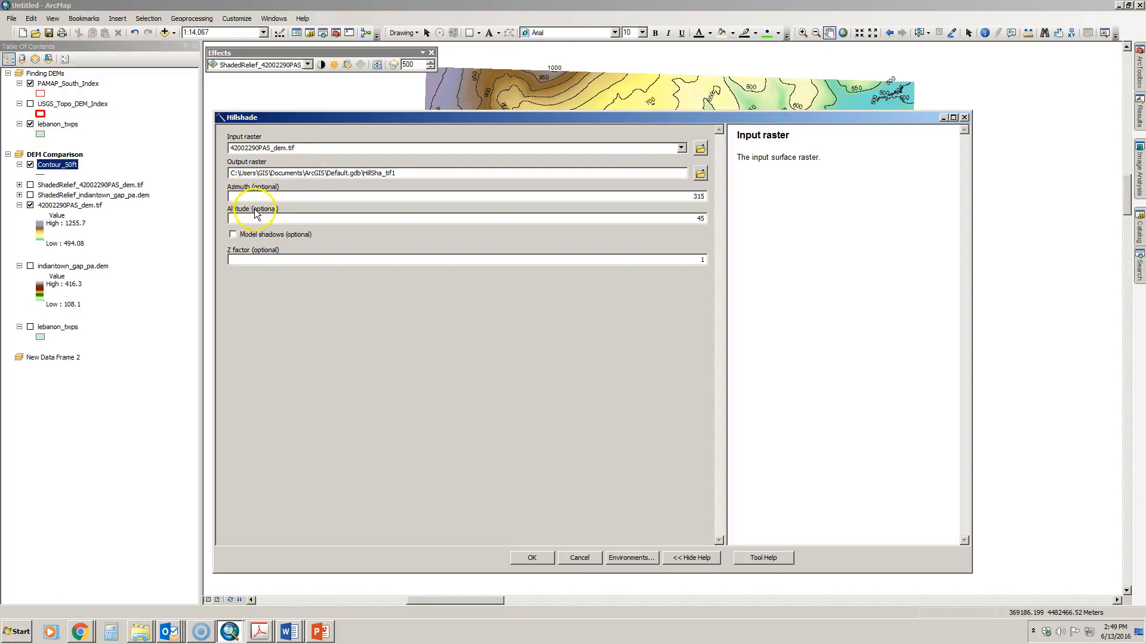
left_click(295, 197)
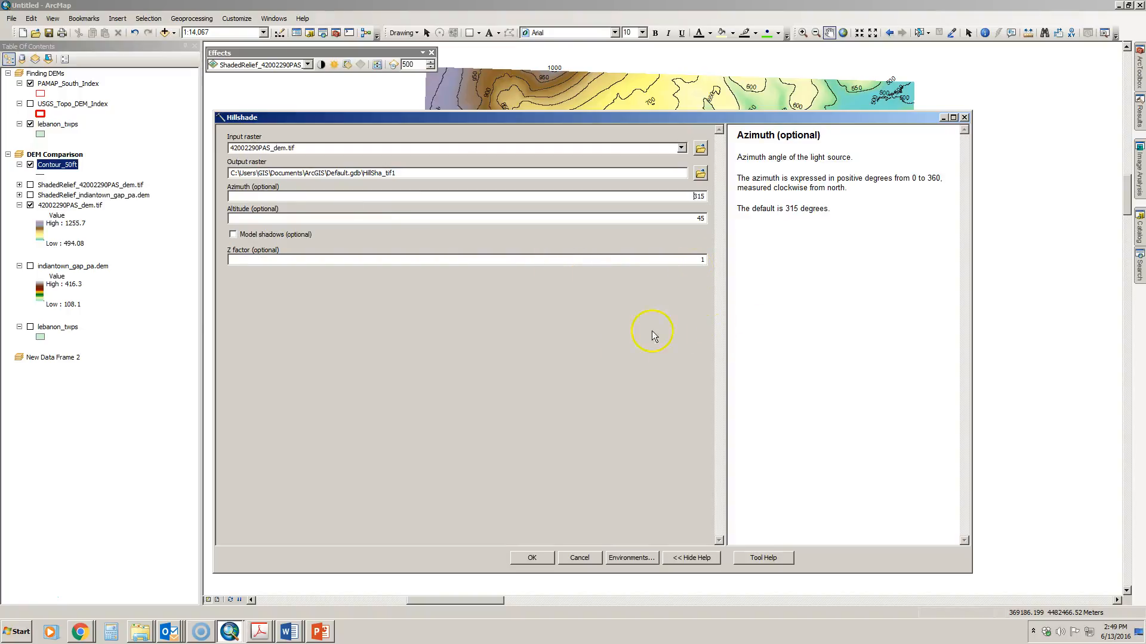
left_click(531, 557)
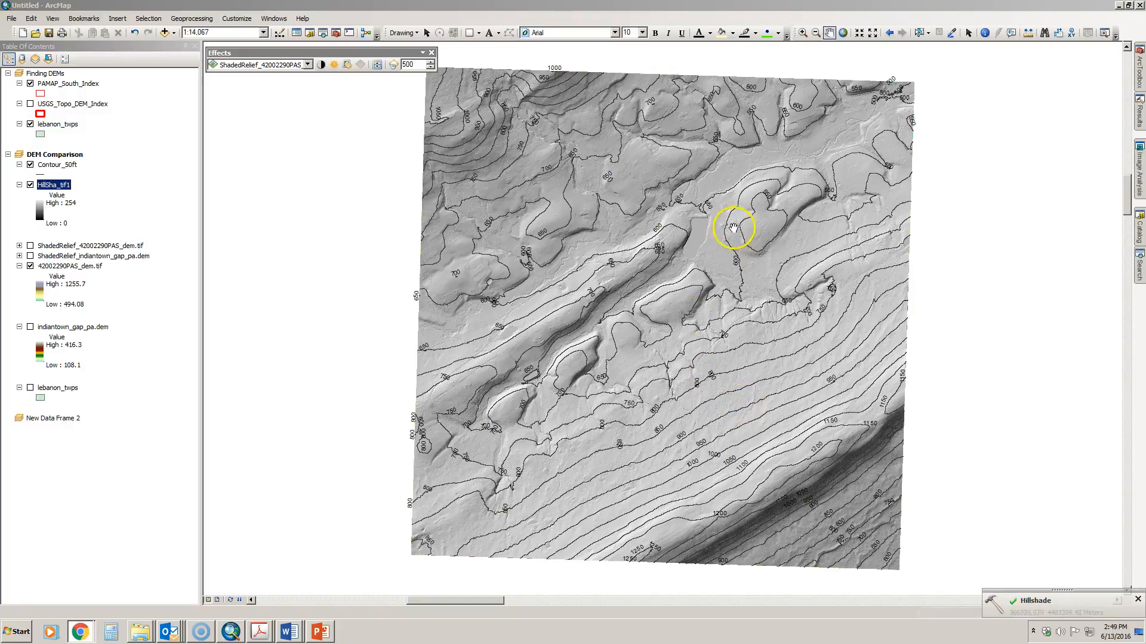
left_click(31, 165)
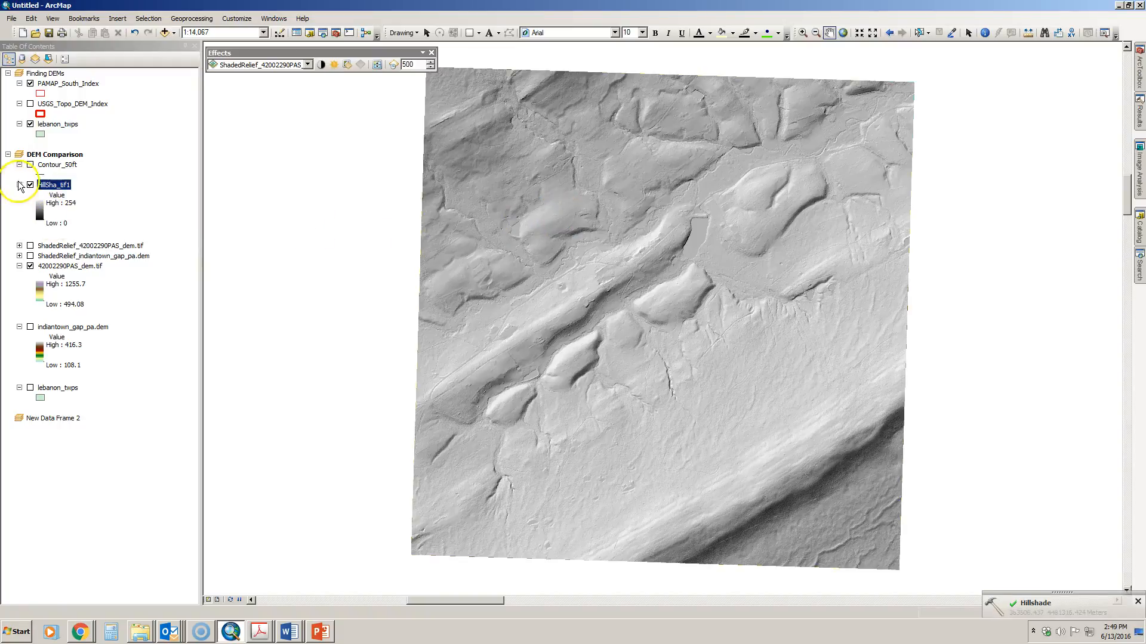
Step: Move the 42002290PAS_dem.tif layer above the HillSha_tif1 layer and set its color ramp to Elevation #1
left_click_drag(63, 266, 60, 182)
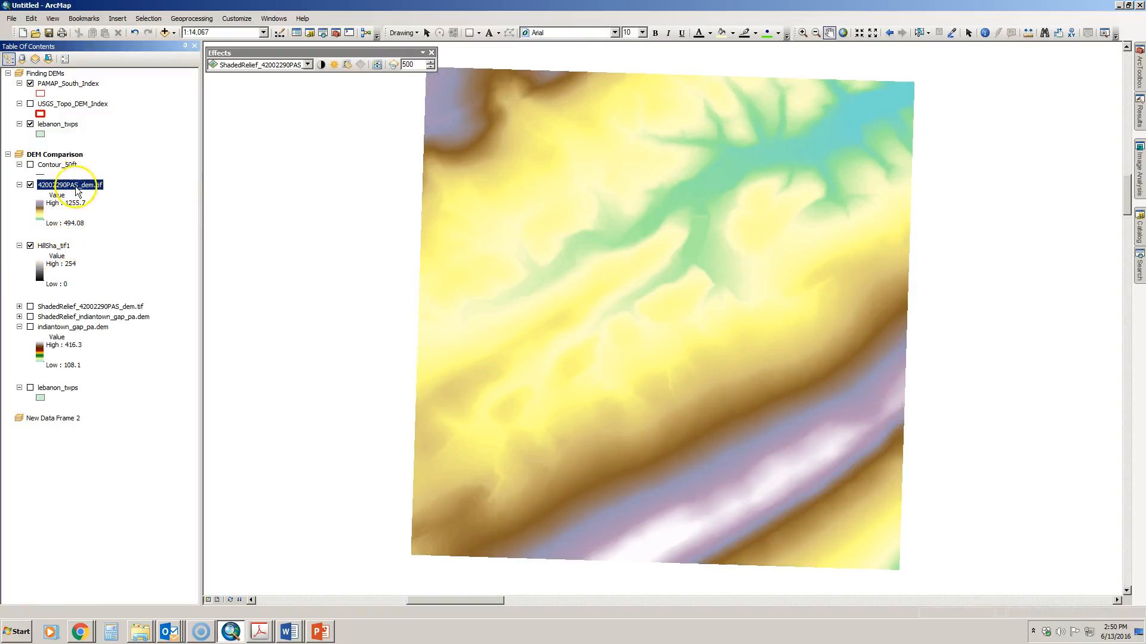
double_click(76, 189)
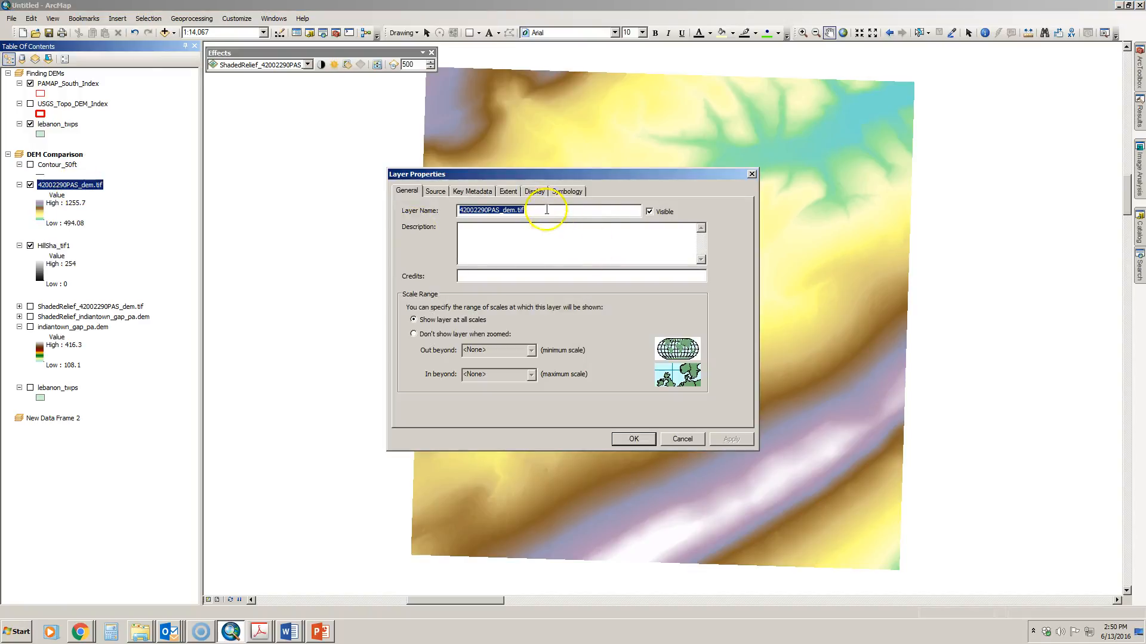
left_click(573, 190)
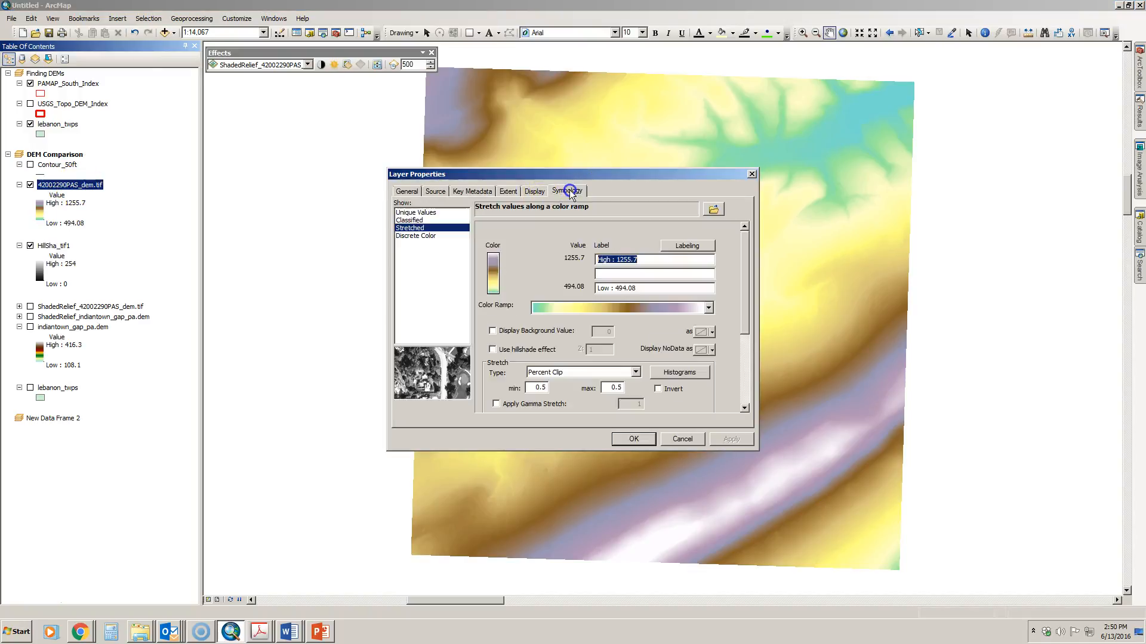
right_click(568, 313)
left_click(582, 320)
left_click(577, 311)
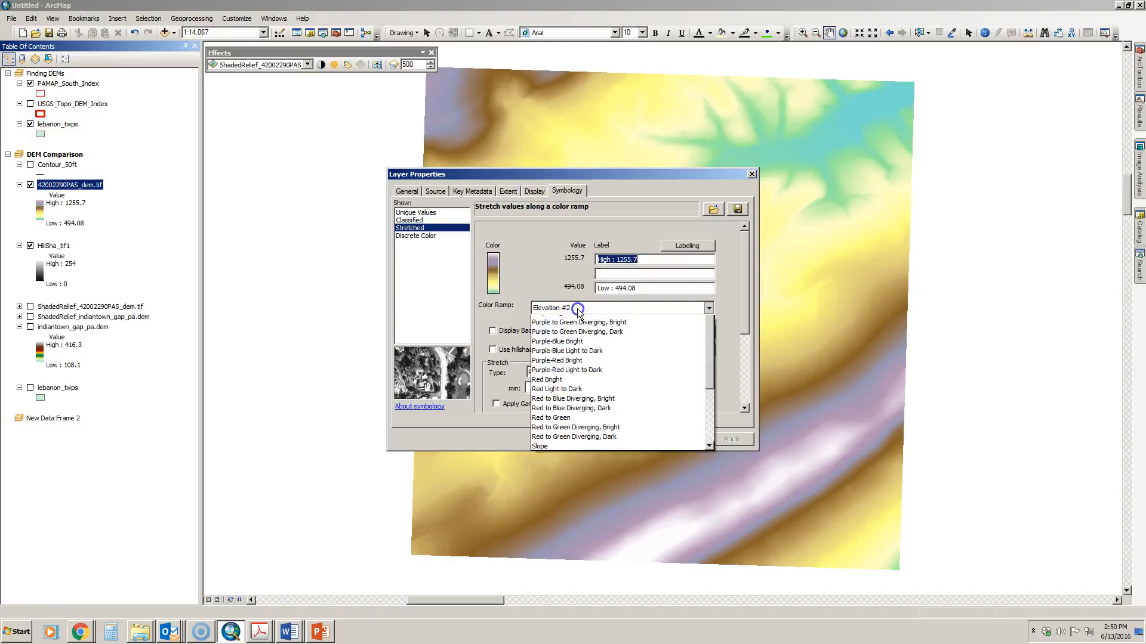
scroll(576, 332, "up", 1)
left_click(565, 341)
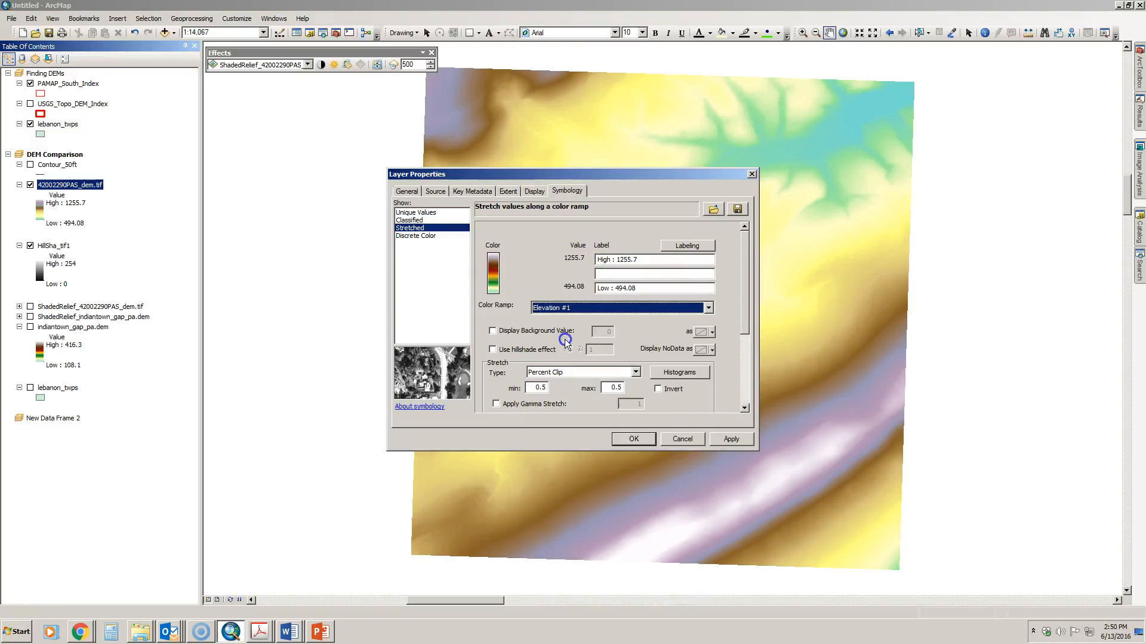
left_click(633, 438)
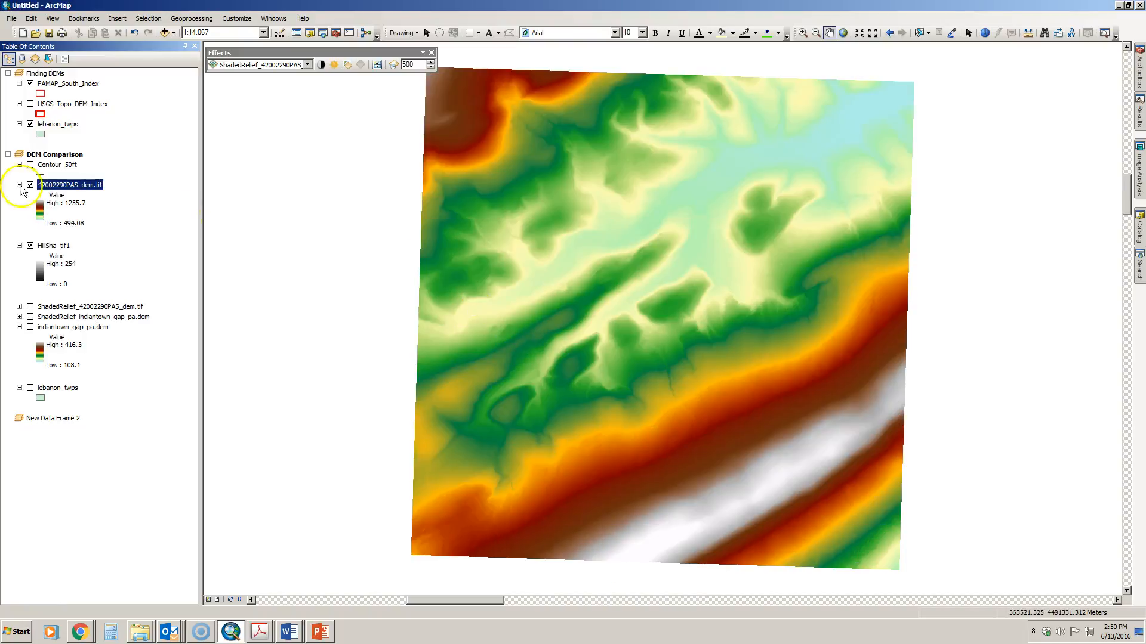
Step: Set the 42002290PAS_dem.tif layer's transparency to 65% and show the Contour_50ft layer
left_click(66, 188)
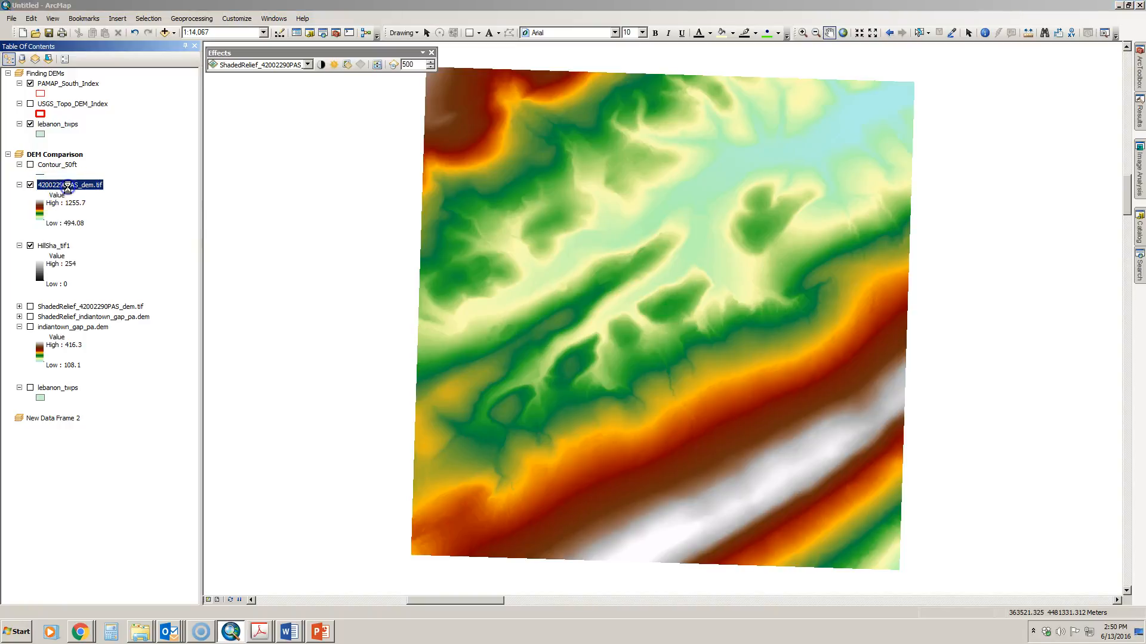
double_click(67, 188)
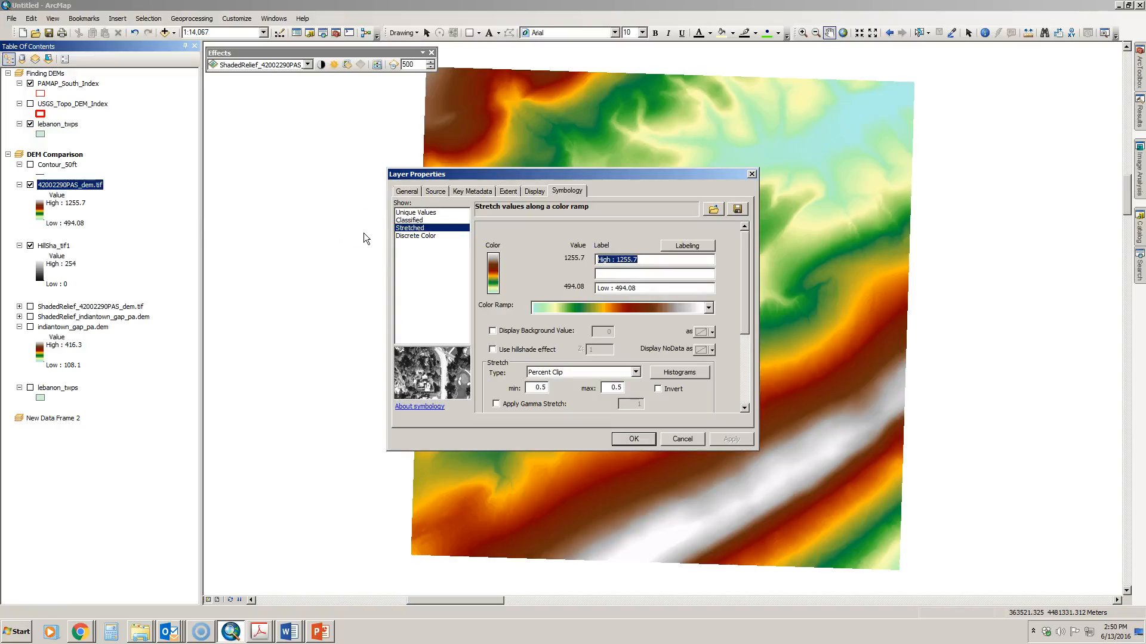
left_click(505, 198)
left_click(530, 191)
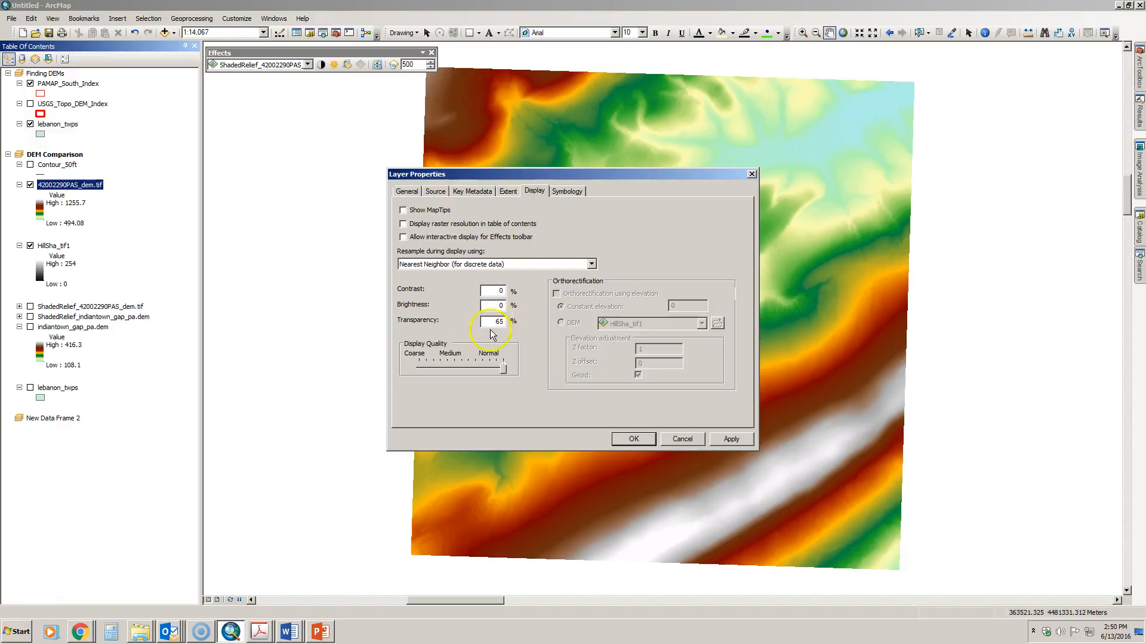
left_click(732, 440)
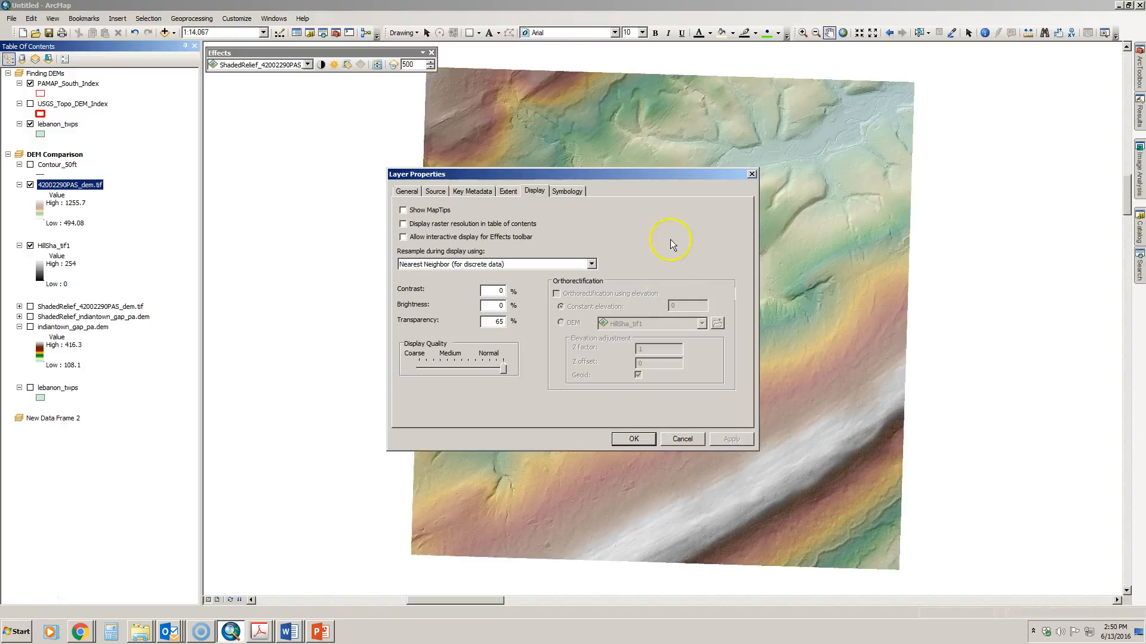
left_click_drag(668, 180, 278, 314)
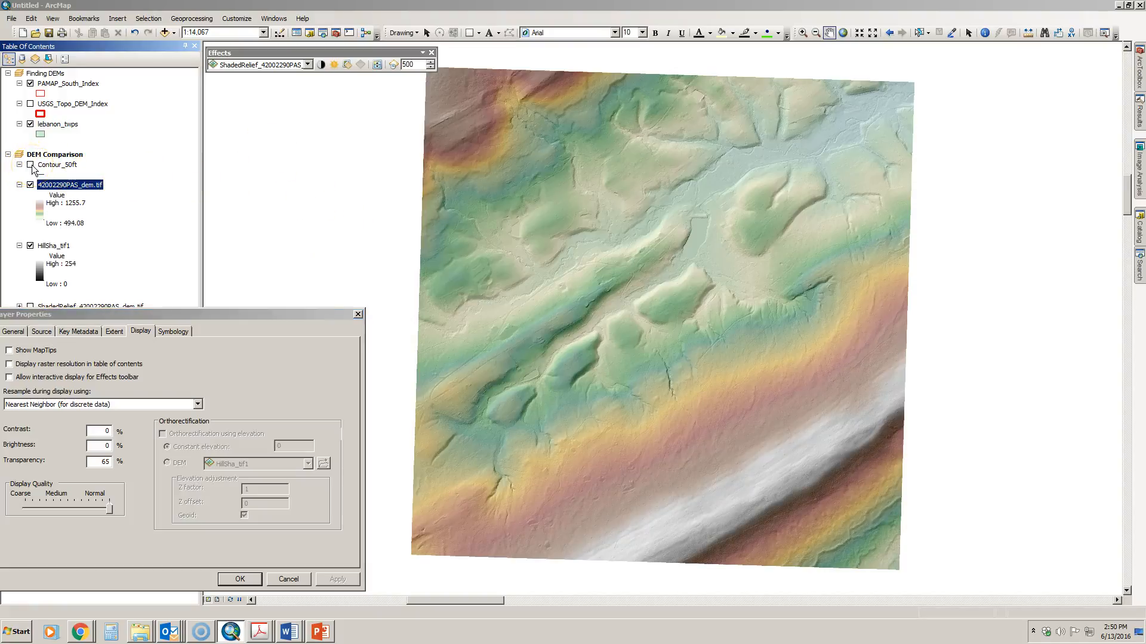
left_click(241, 579)
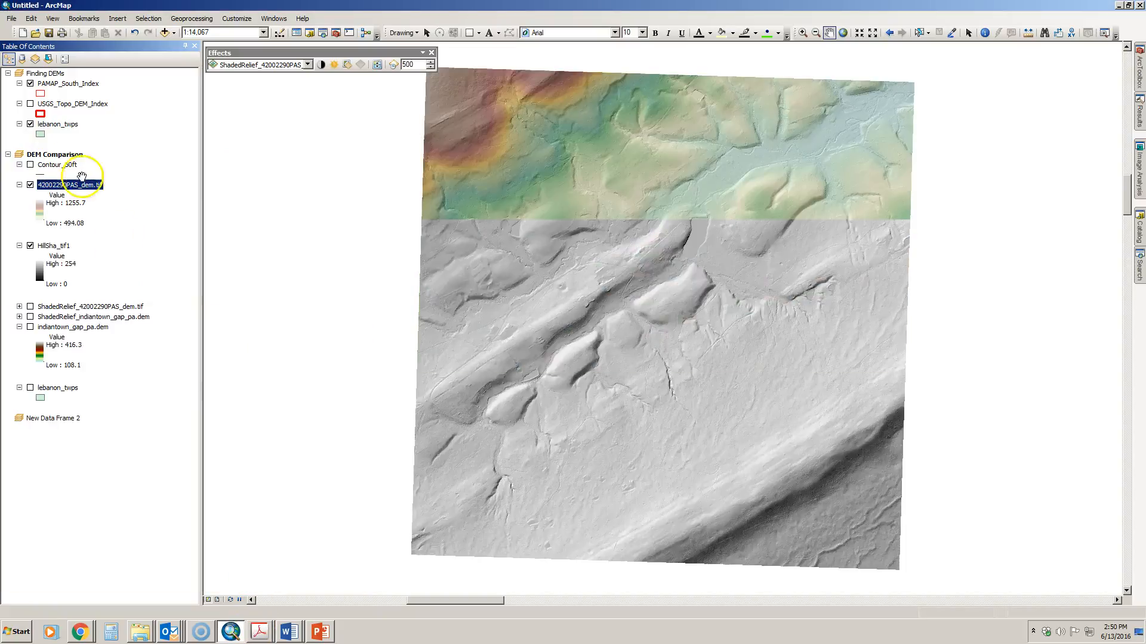
left_click(30, 164)
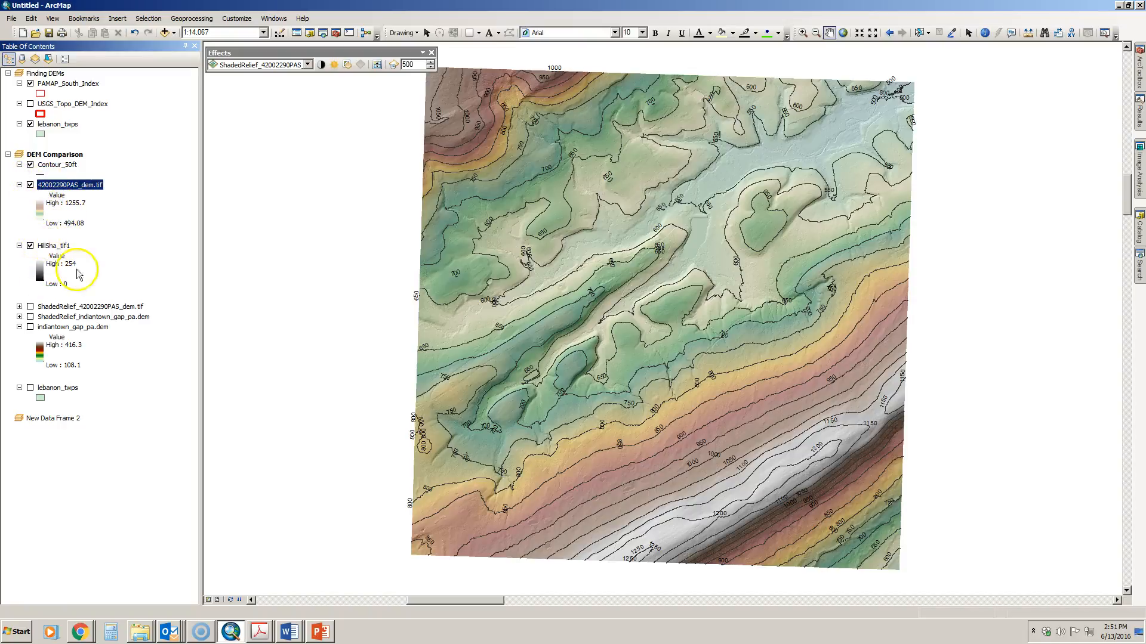
Step: Generate a slope raster from 42002290PAS_dem.tif with DEGREE as the output measurement, and hide the Contour_50ft layer
mouse_move(1136, 77)
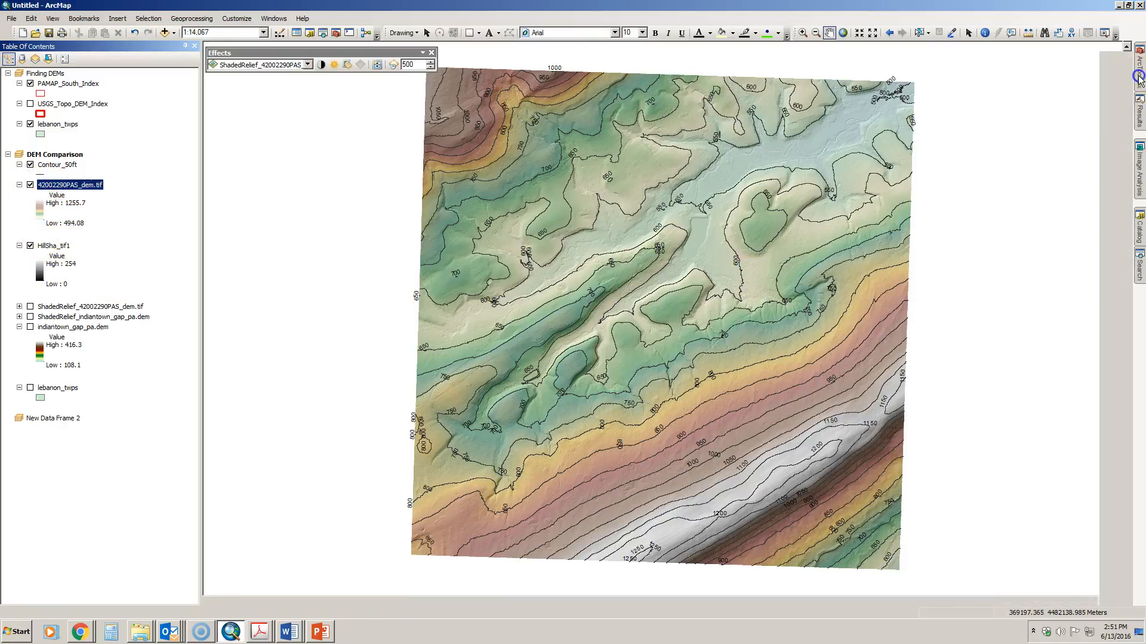
left_click(1010, 230)
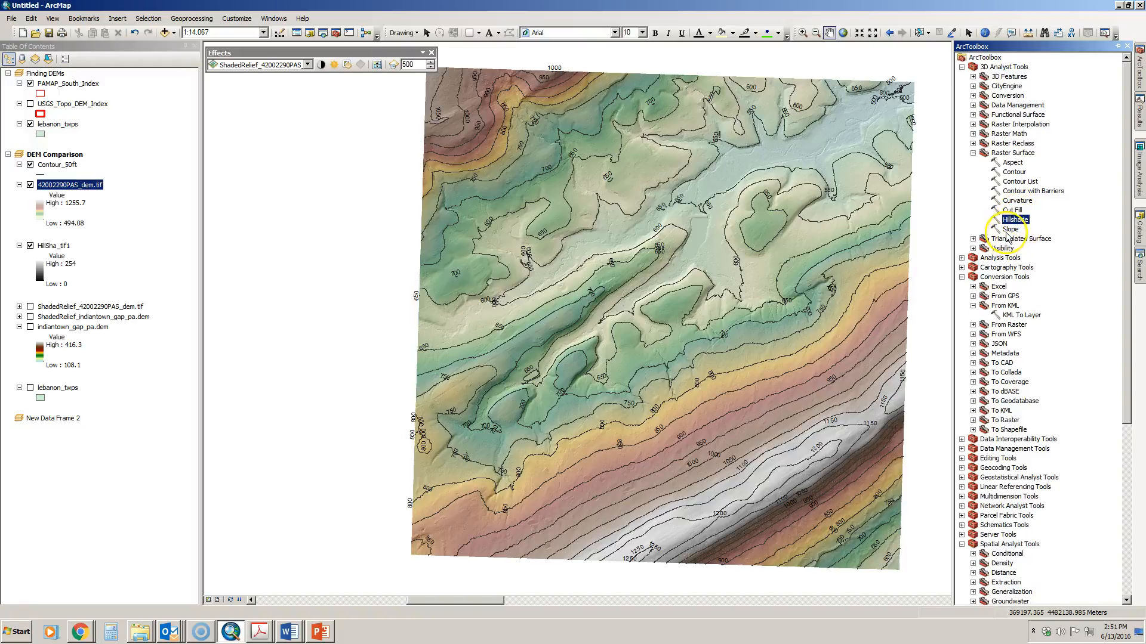
double_click(1010, 230)
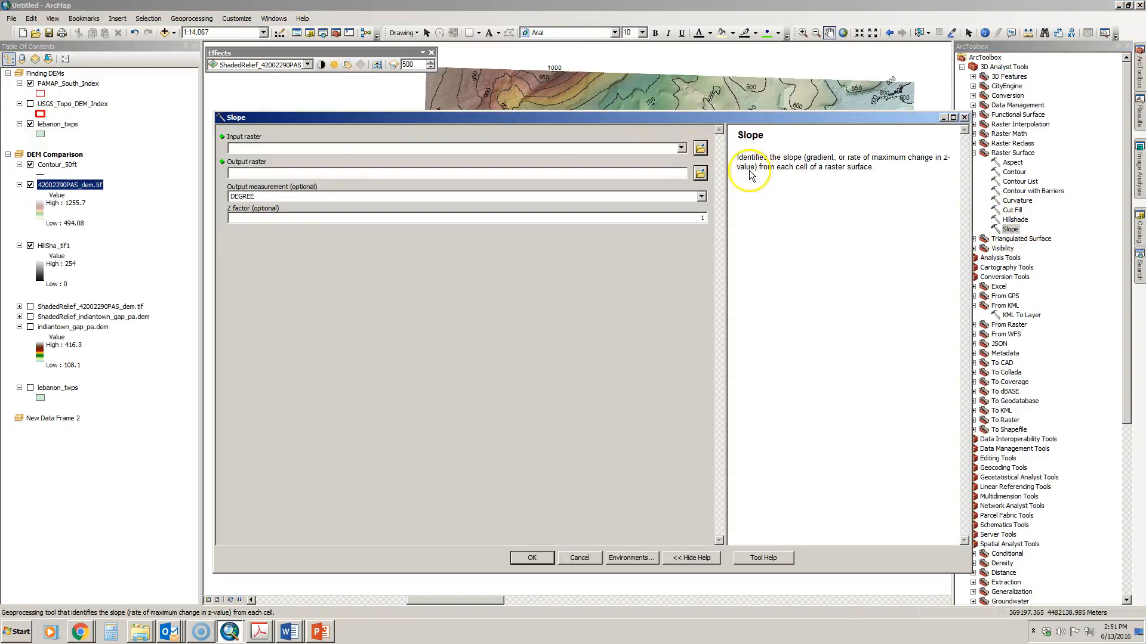
left_click(681, 148)
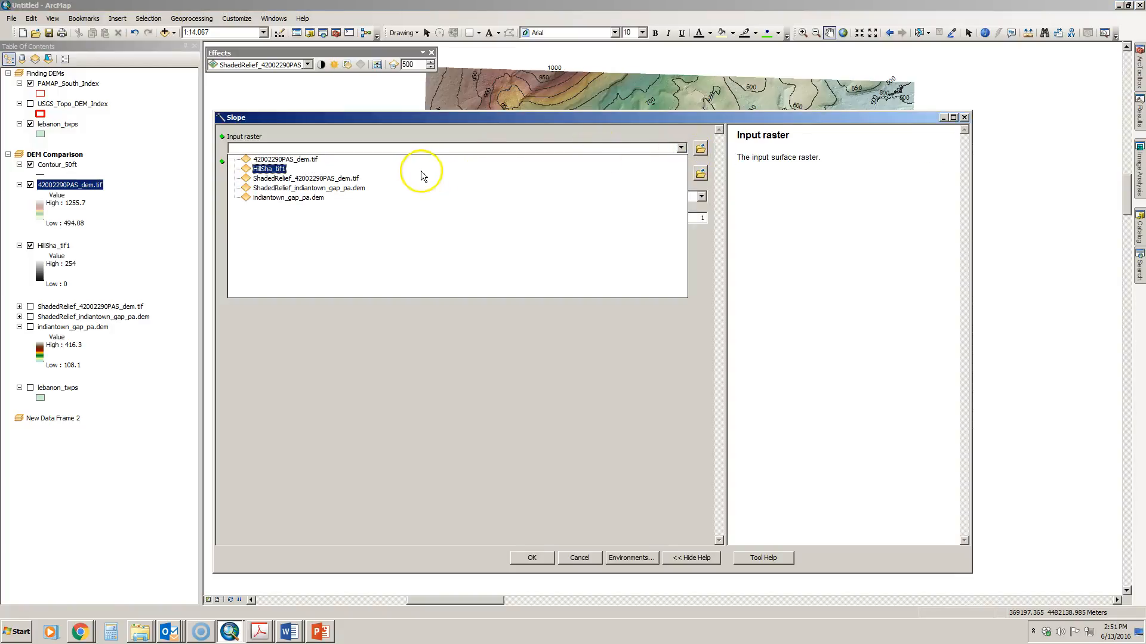
left_click(298, 160)
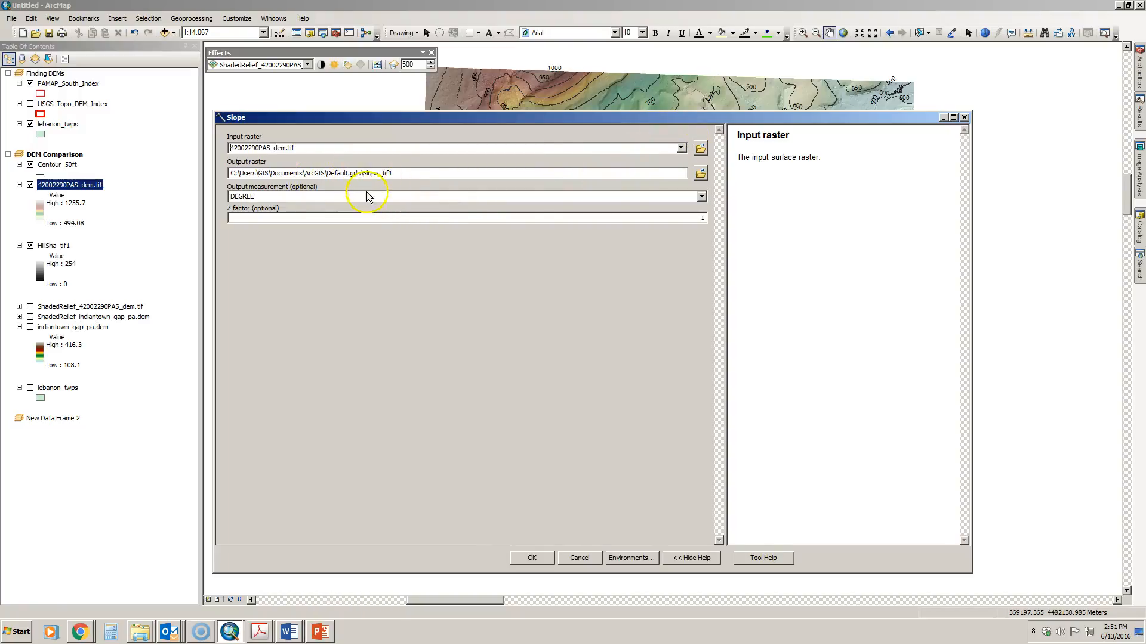
left_click(701, 197)
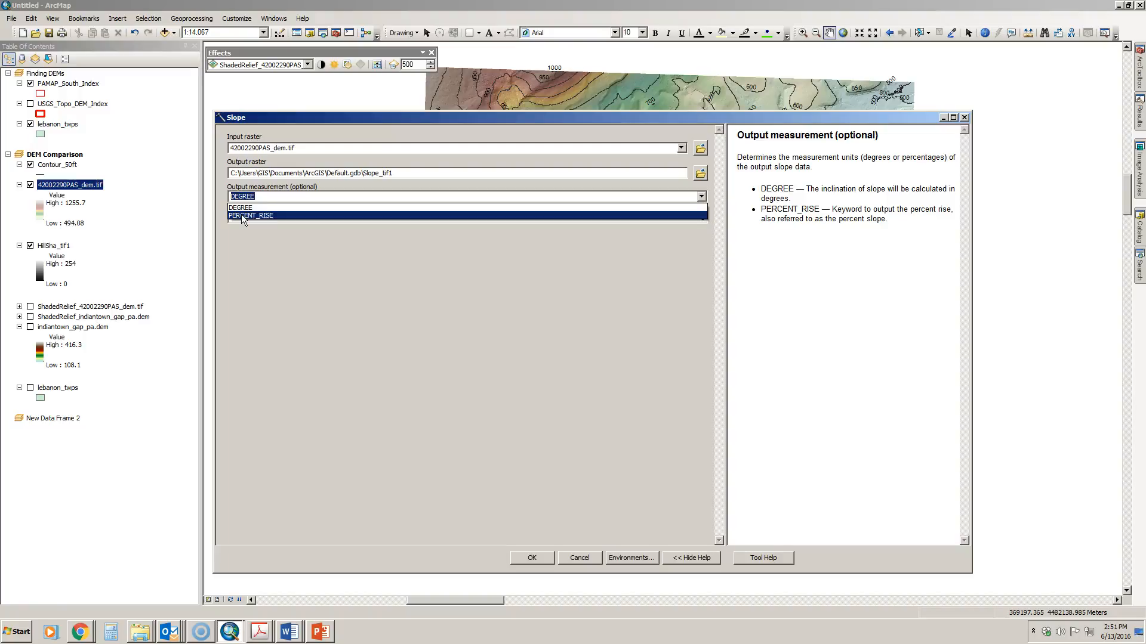
left_click(270, 261)
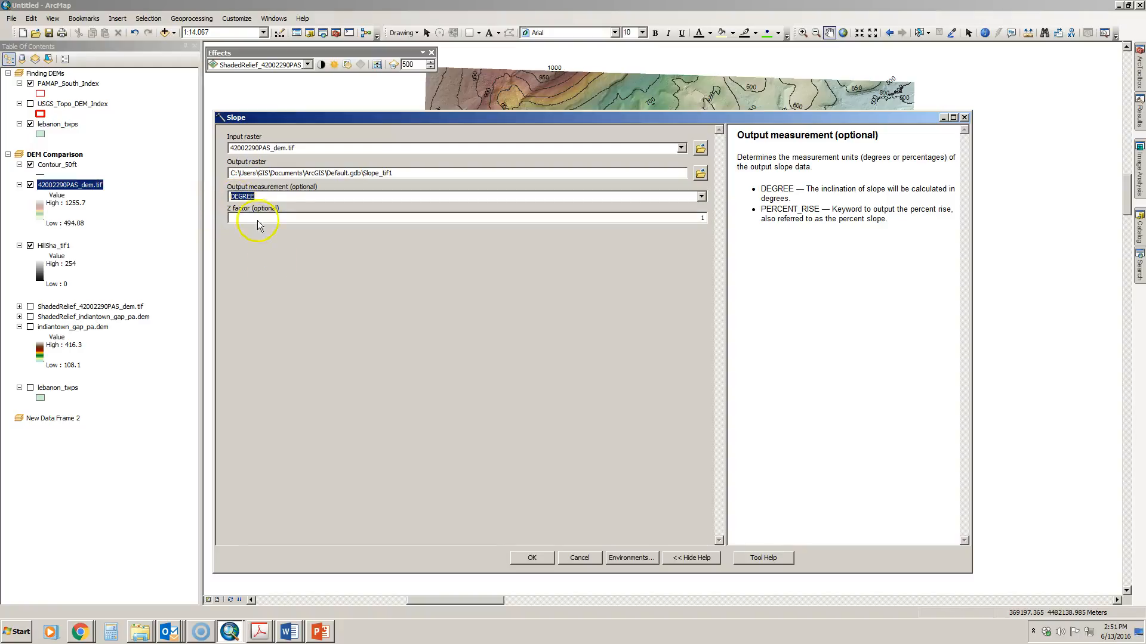
left_click(533, 554)
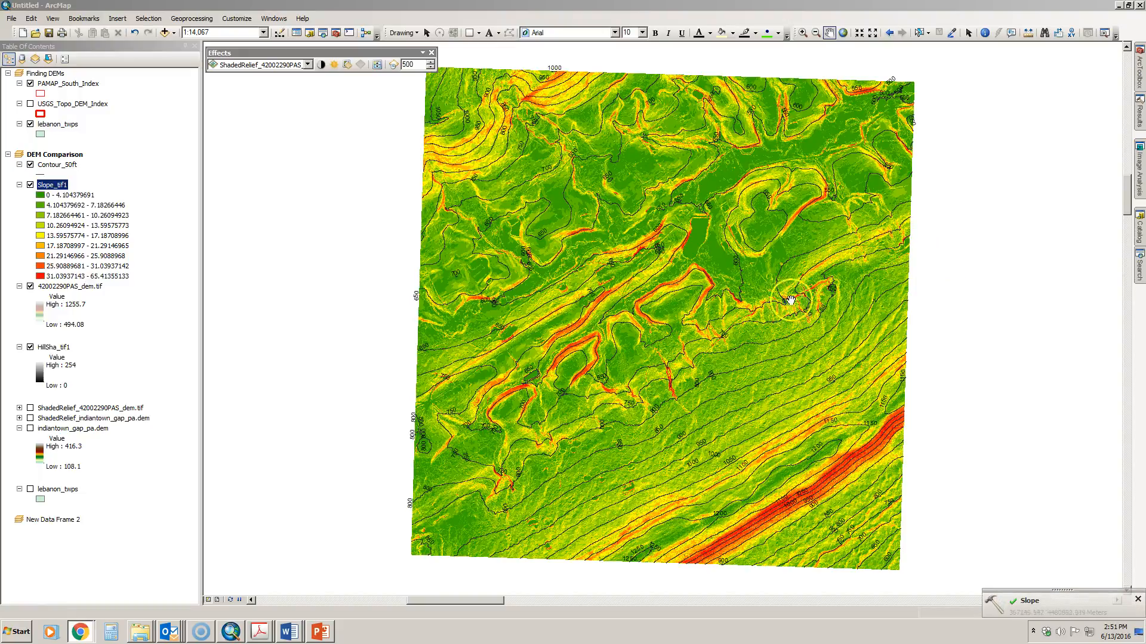
left_click(30, 165)
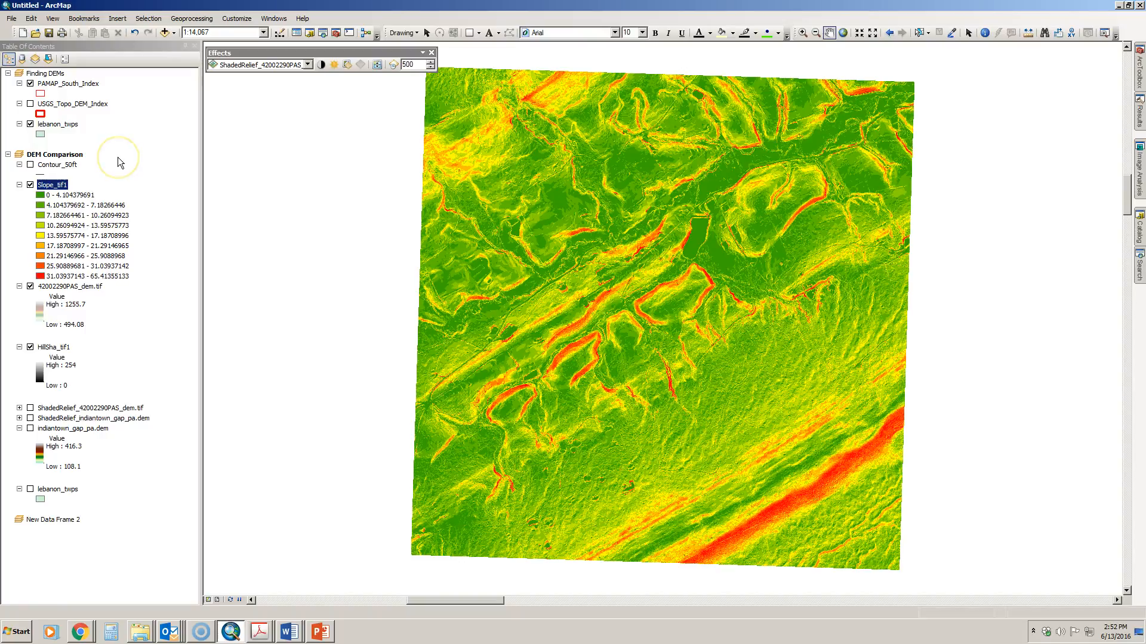
Step: Generate an aspect raster from 42002290PAS_dem.tif, keeping the default output Aspect_tif1
left_click(1139, 81)
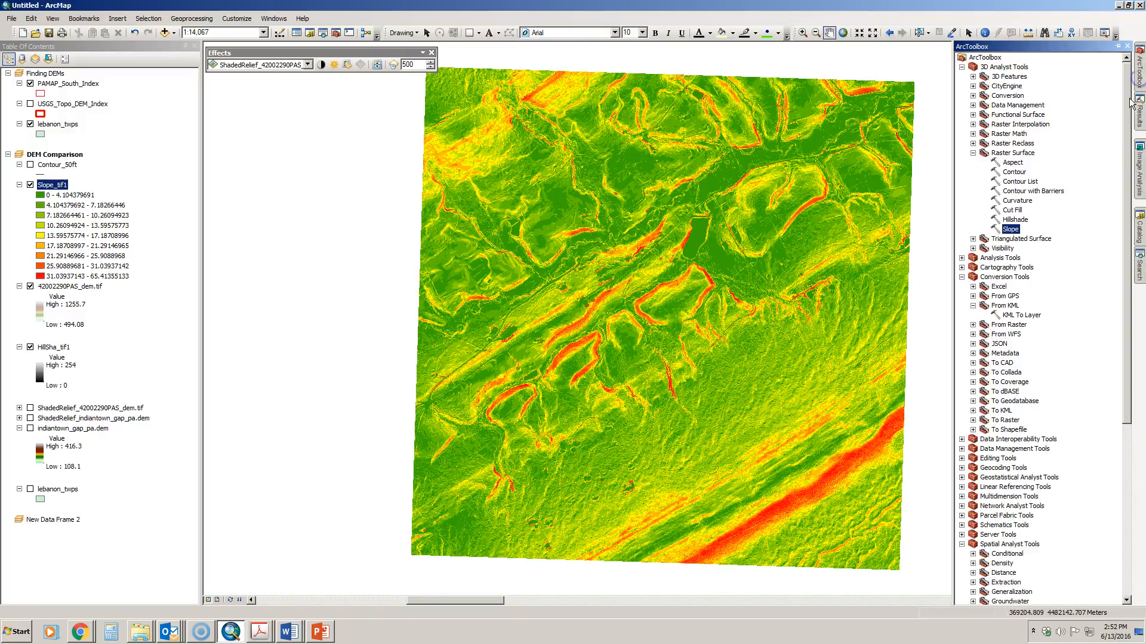
double_click(1012, 162)
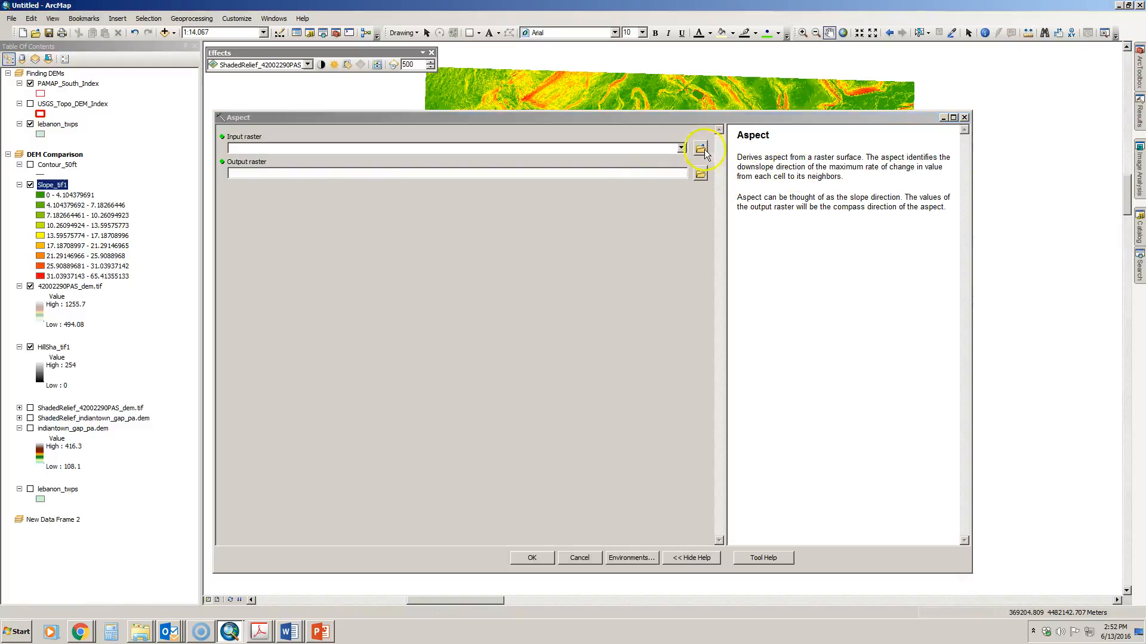
left_click(681, 148)
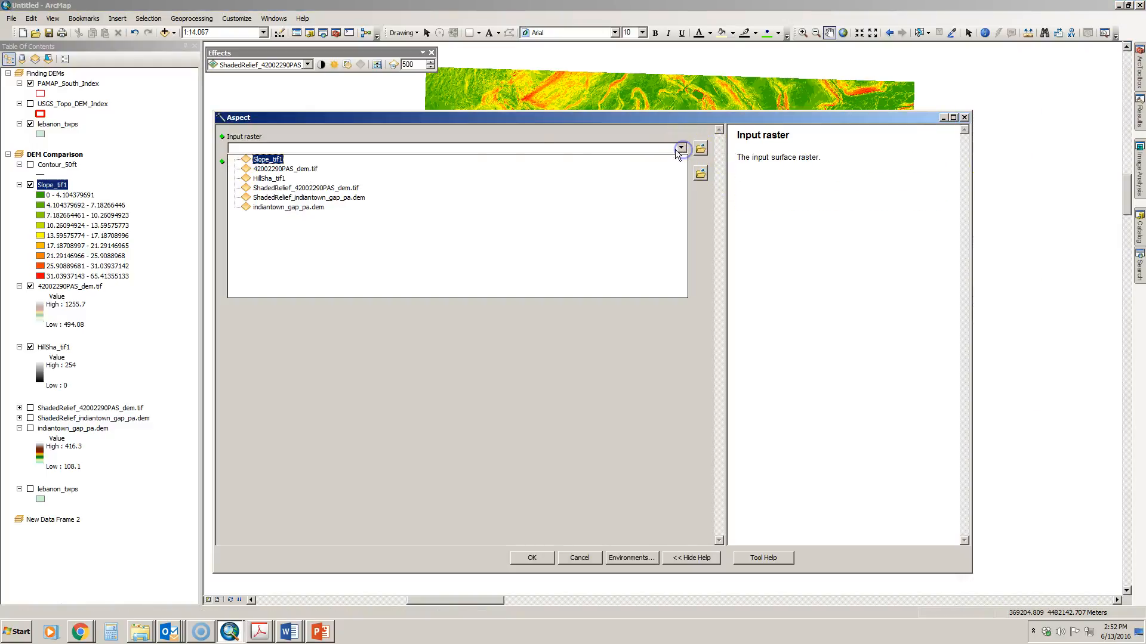
left_click(315, 169)
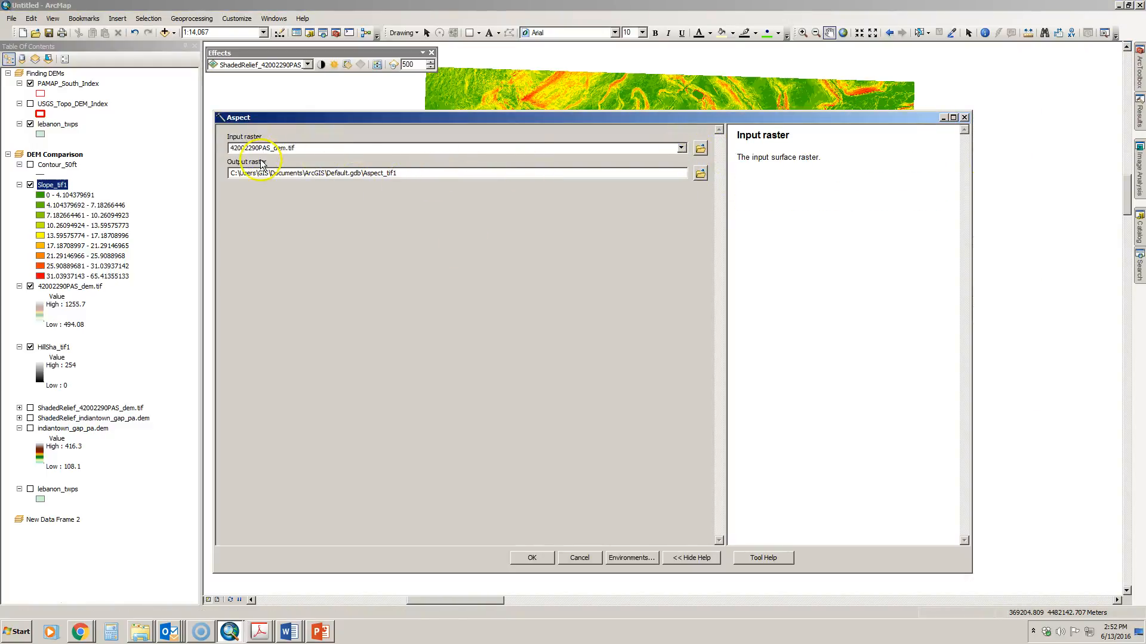
left_click(532, 558)
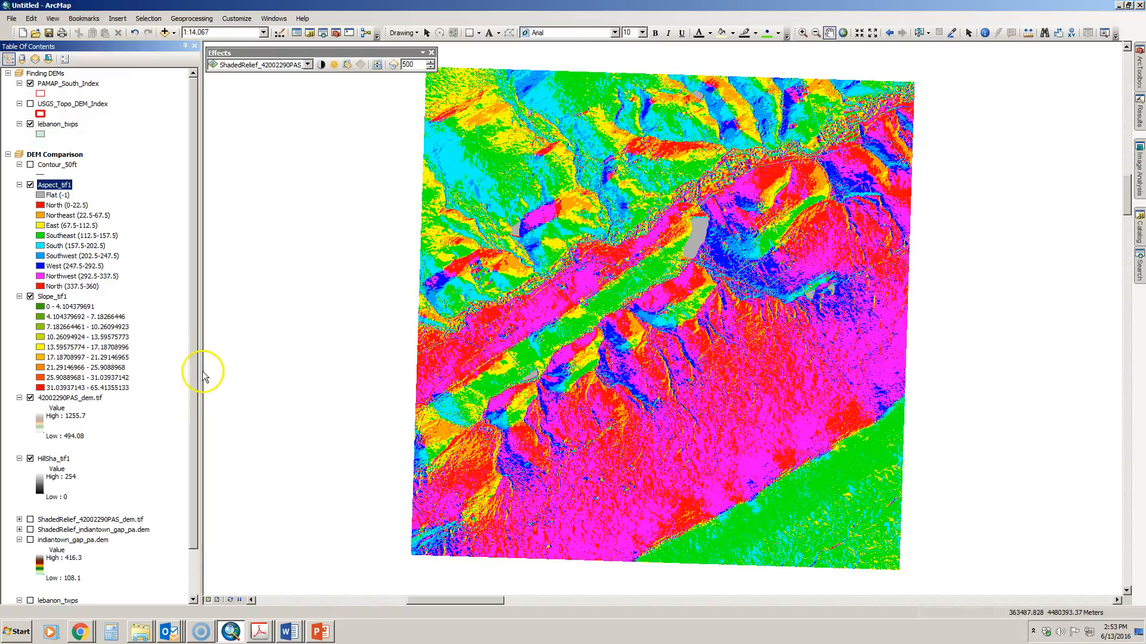
Step: Open the Image Analysis window and hide the Aspect_tif1, Slope_tif1, 42002290PAS_dem.tif and HillSha_tif1 layers
left_click_drag(193, 372, 179, 452)
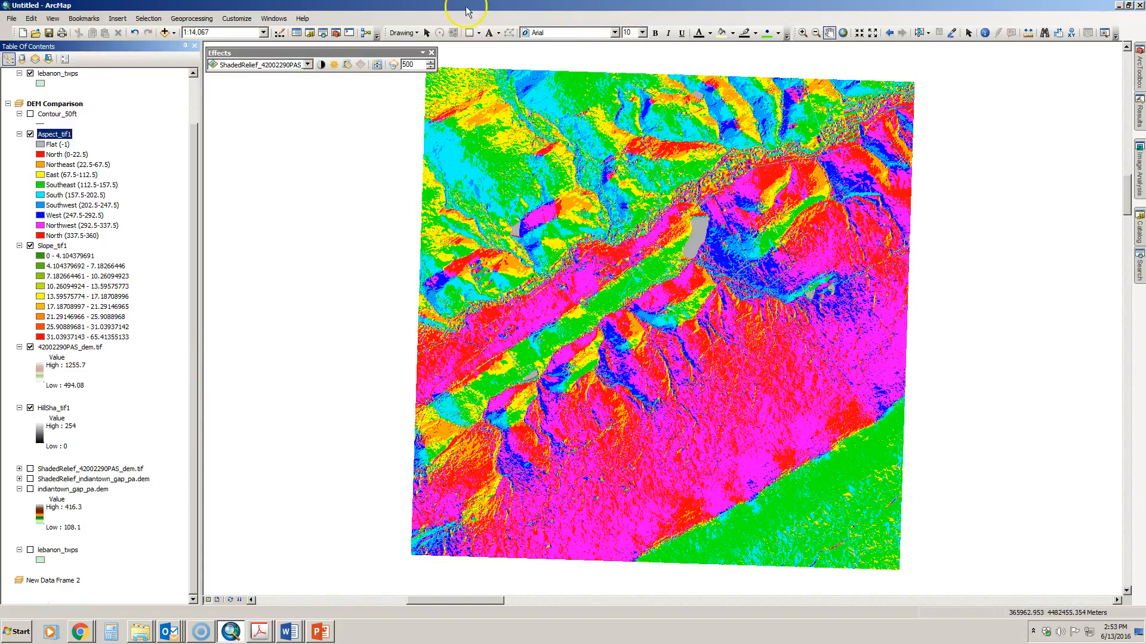
left_click(1139, 174)
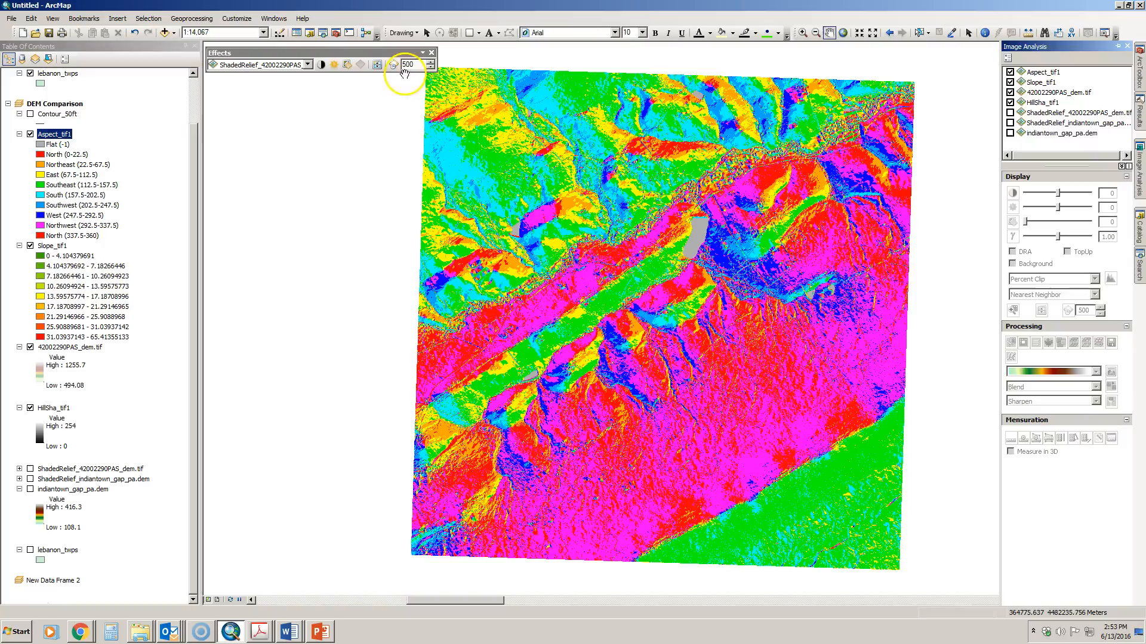
left_click(274, 19)
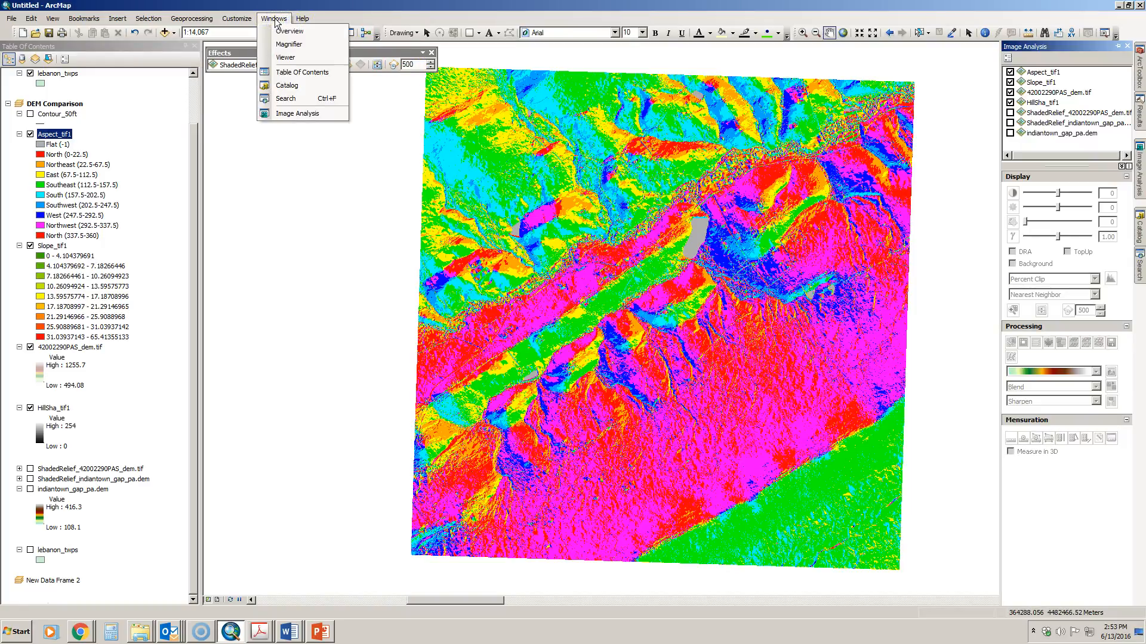
left_click(463, 7)
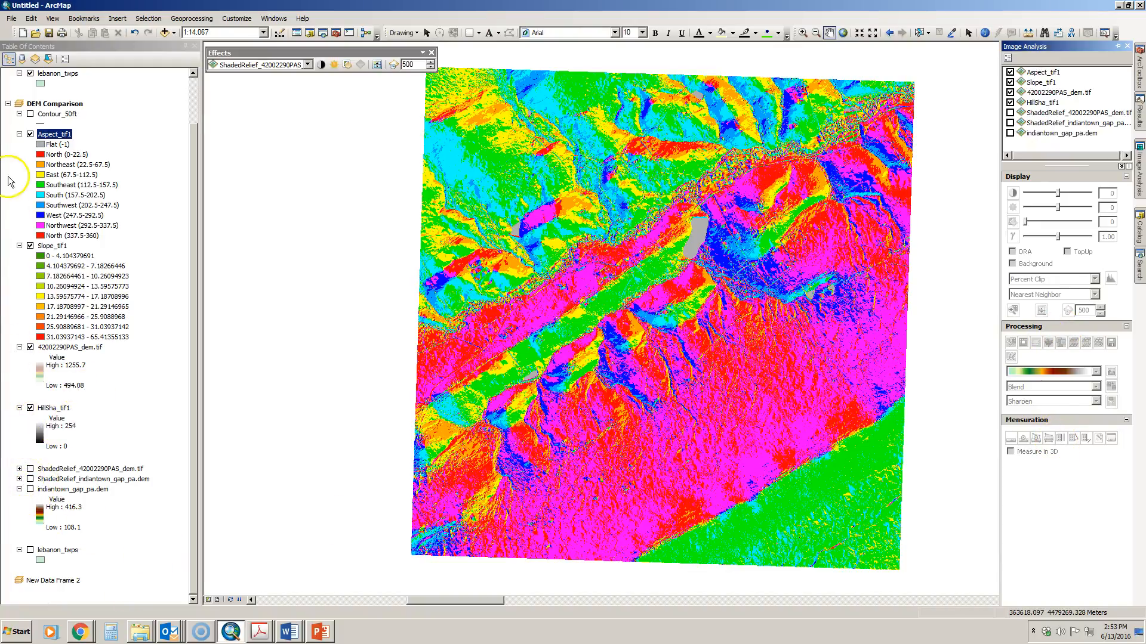
left_click(30, 134)
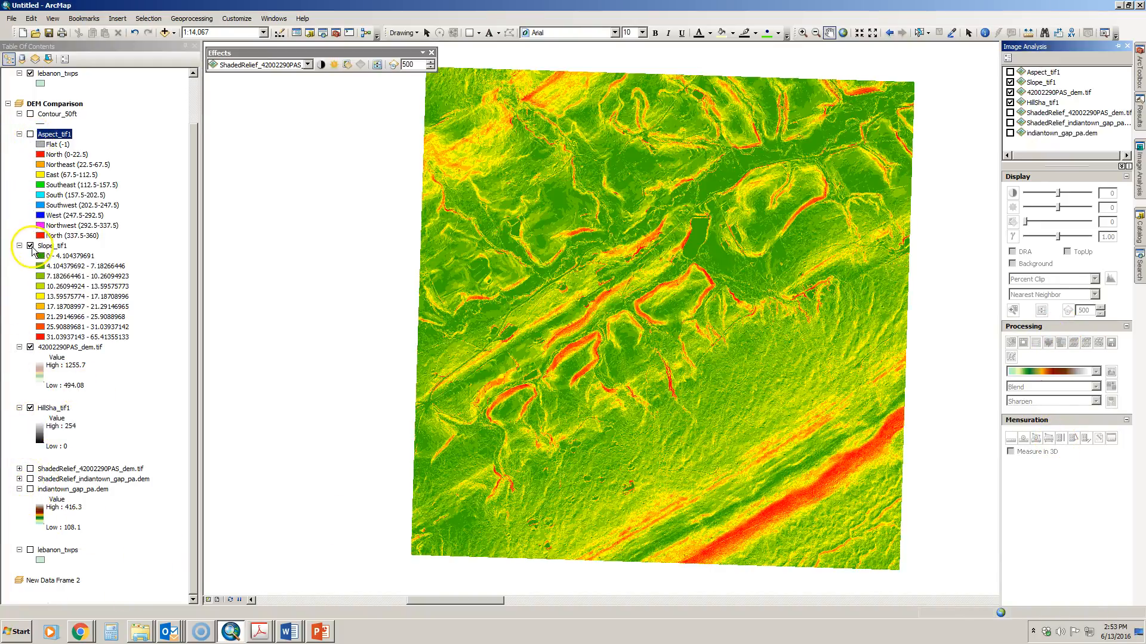
left_click(29, 246)
left_click(31, 408)
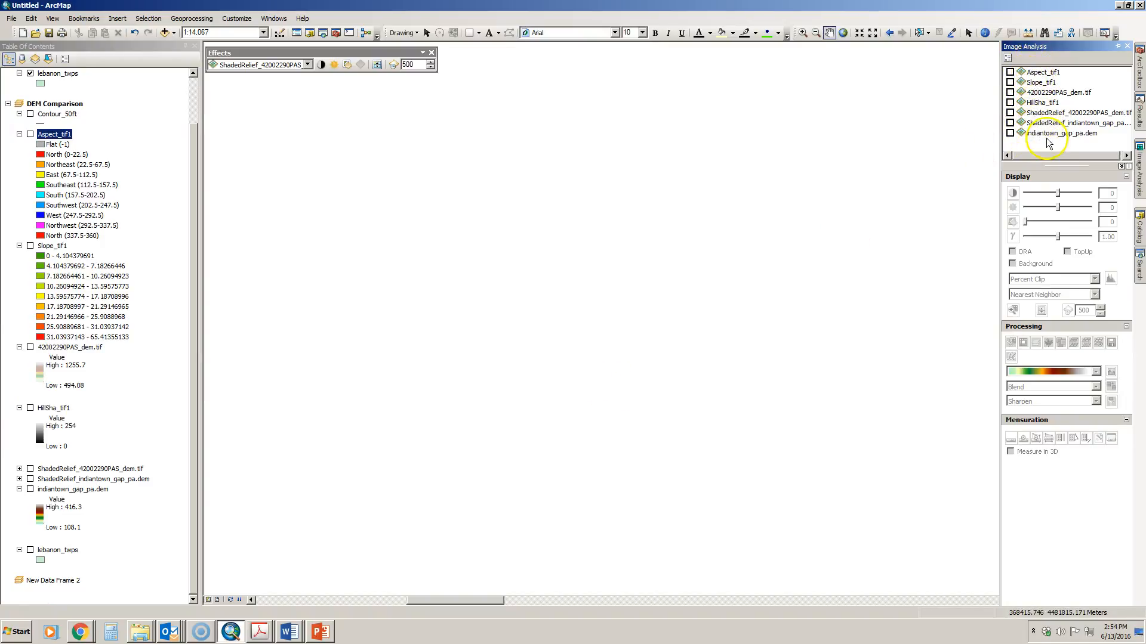
Step: Create a shaded relief from 42002290PAS_dem.tif with the Image Analysis tools and remove the new layer's transparency
left_click(1047, 94)
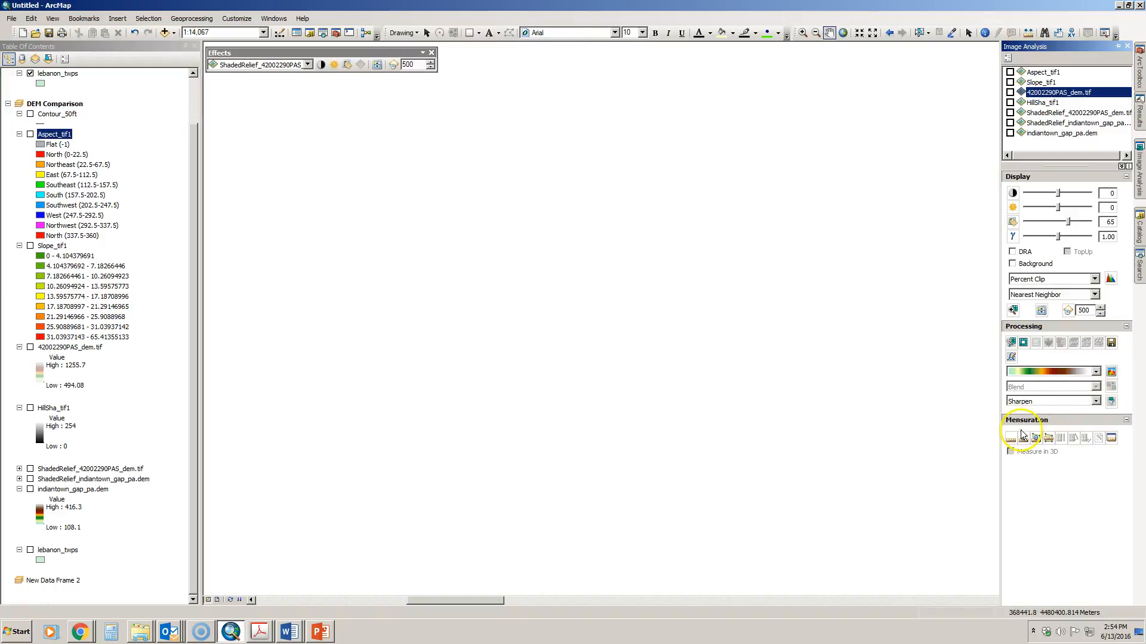
left_click(1112, 372)
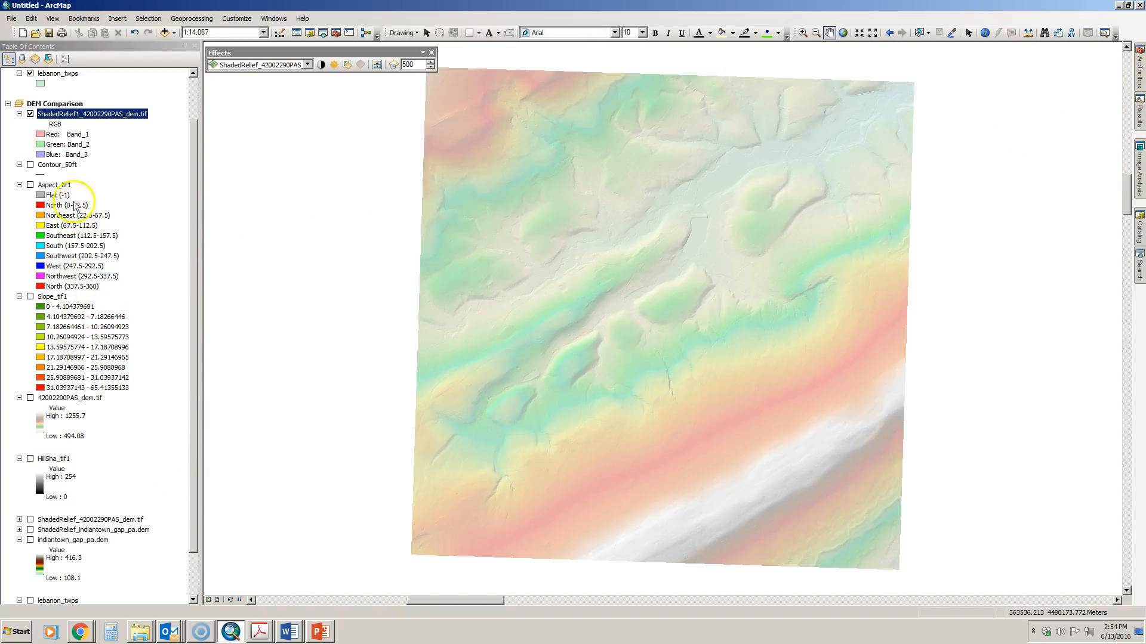
double_click(98, 114)
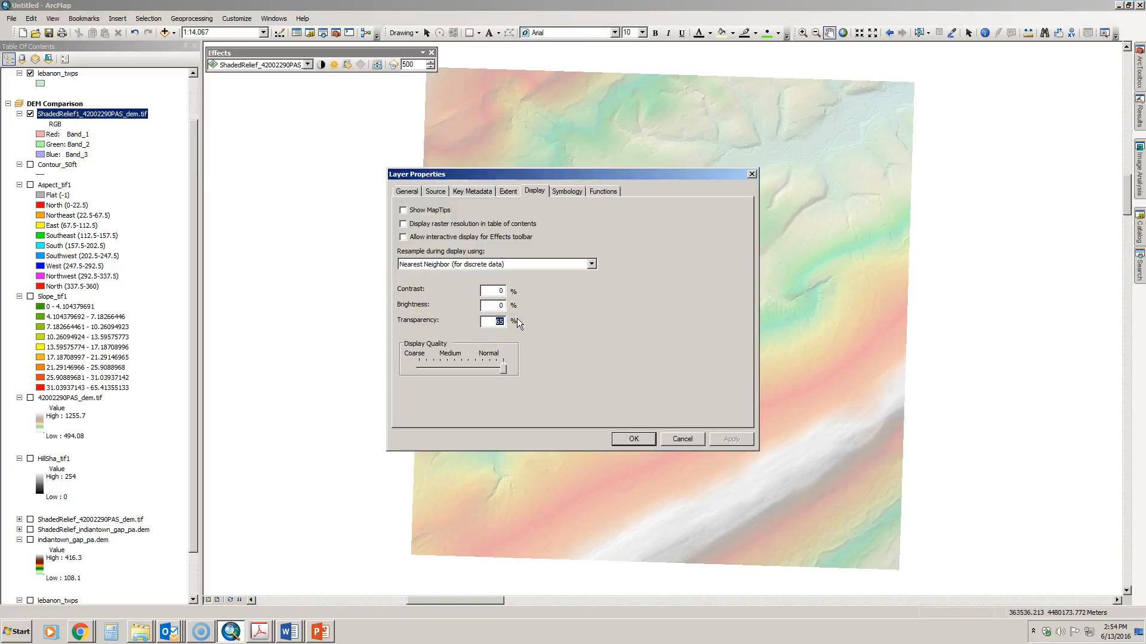
left_click(635, 439)
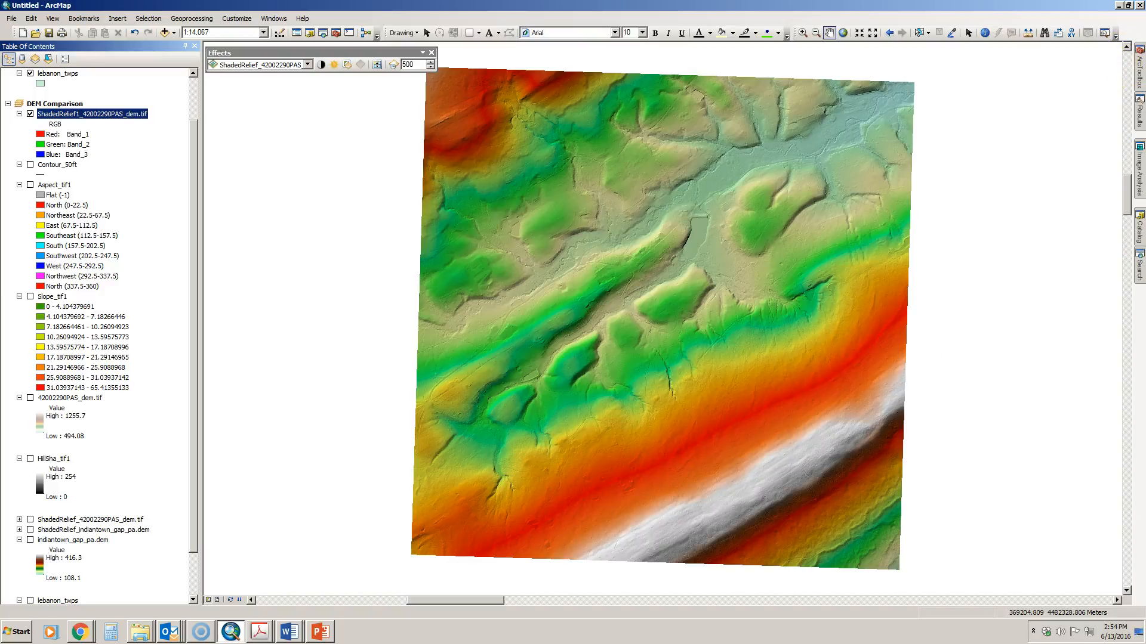
Step: Reopen the Image Analysis window
left_click(1139, 187)
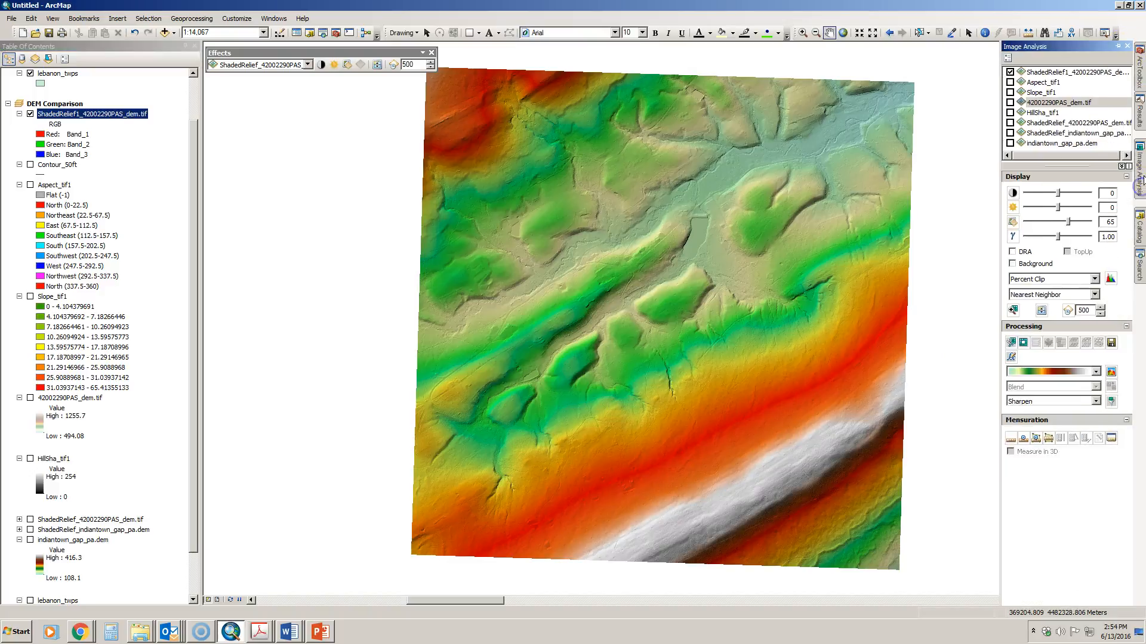